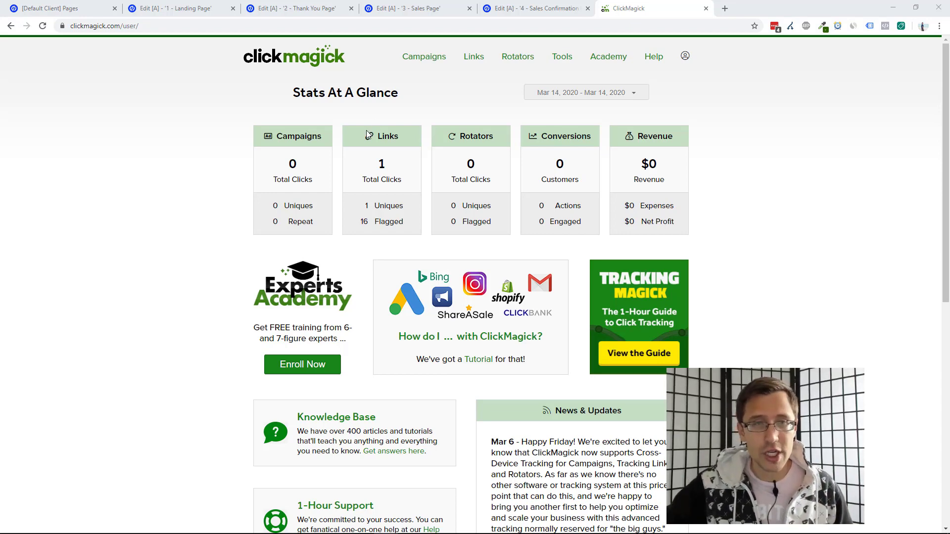
Review the landing, Thank You, Sales and Sales Confirmation page editors, then return to ClickMagick.
{"action": "left_click", "coordinate": [70, 6]}
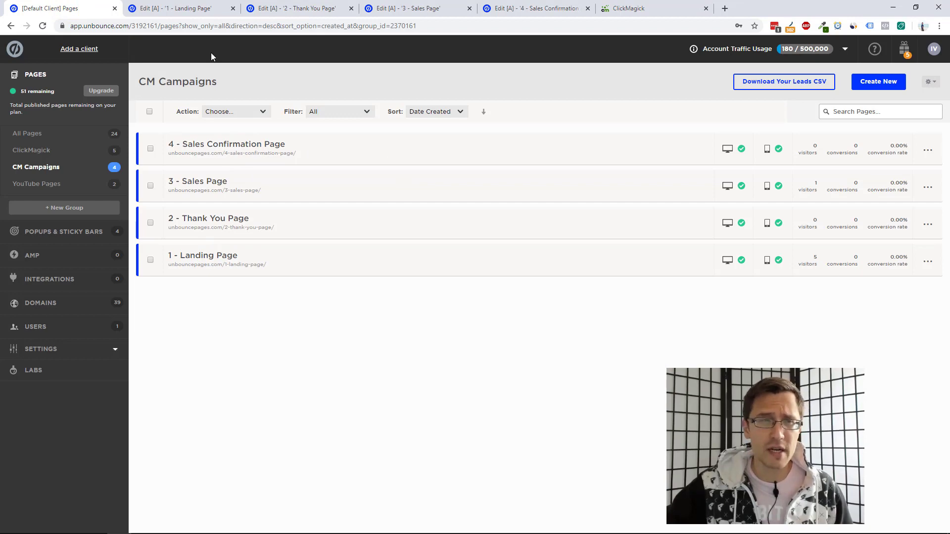
{"action": "left_click", "coordinate": [197, 7]}
{"action": "left_click", "coordinate": [300, 7]}
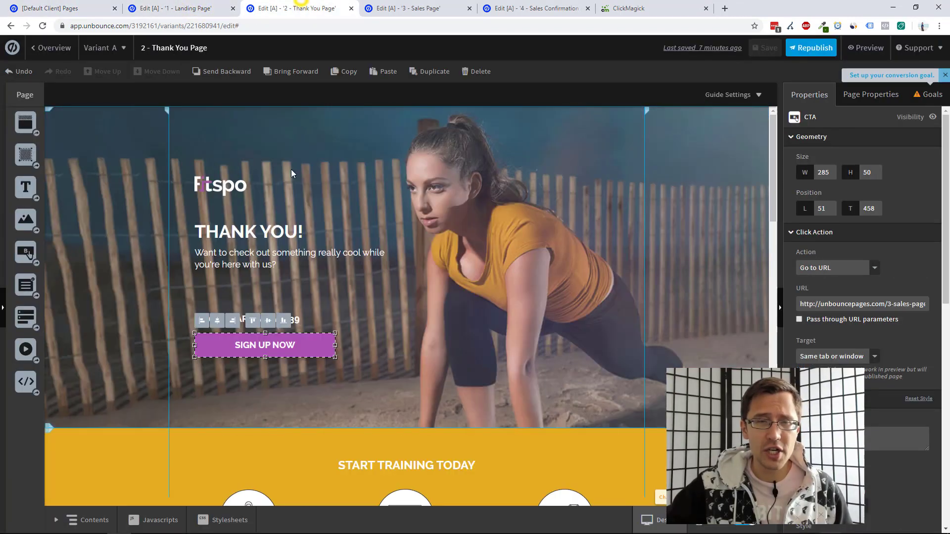
{"action": "left_click", "coordinate": [413, 7]}
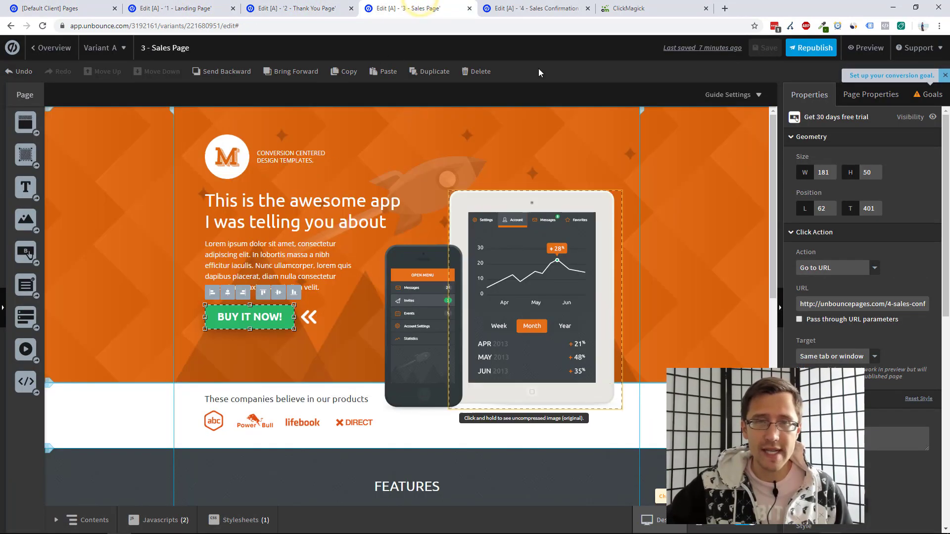
{"action": "left_click", "coordinate": [544, 8]}
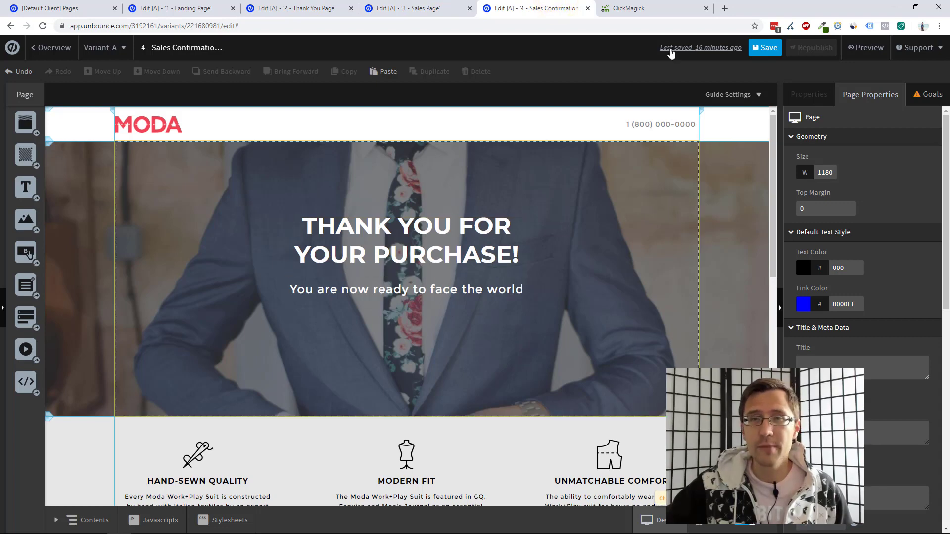
{"action": "left_click", "coordinate": [653, 7]}
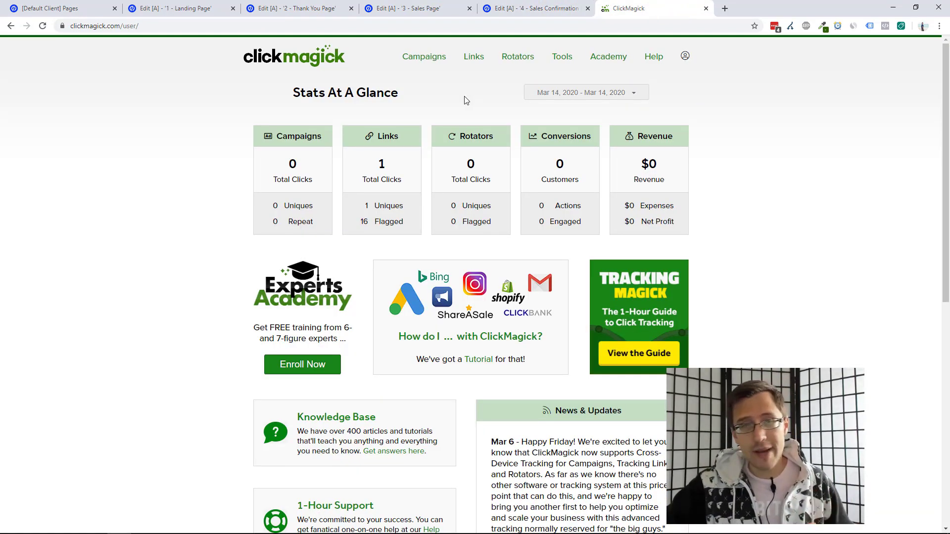
Open the Campaigns report's Website Code dialog and select the Click Tracking Code script.
{"action": "left_click", "coordinate": [419, 59]}
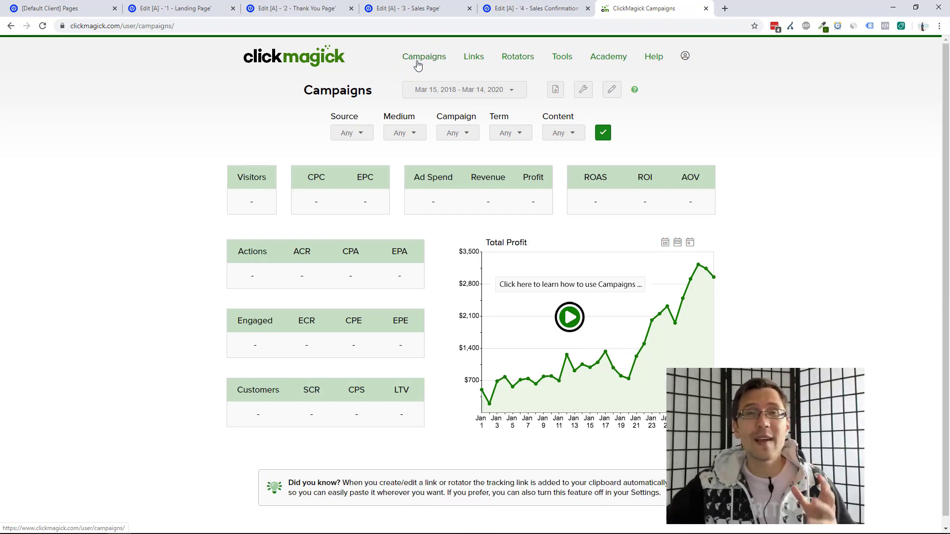
{"action": "left_click", "coordinate": [583, 90]}
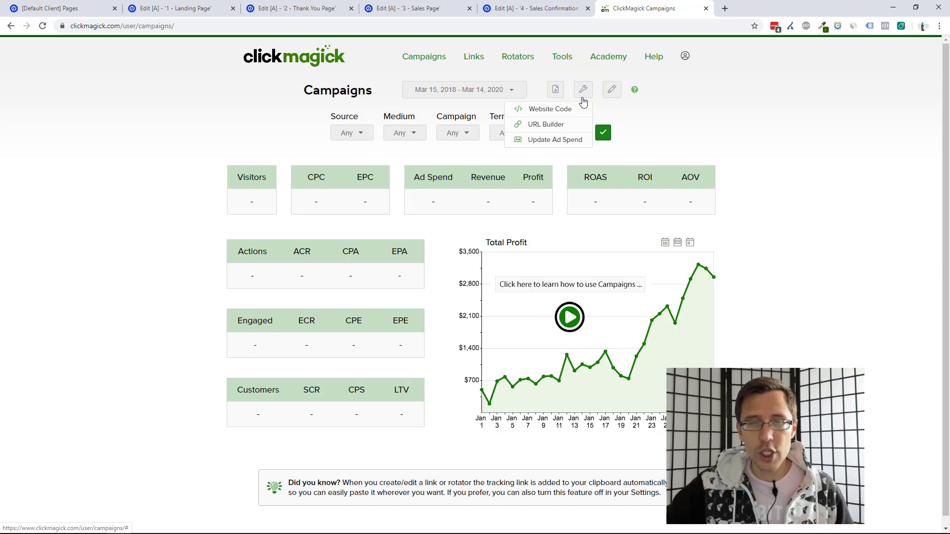
{"action": "left_click", "coordinate": [564, 109]}
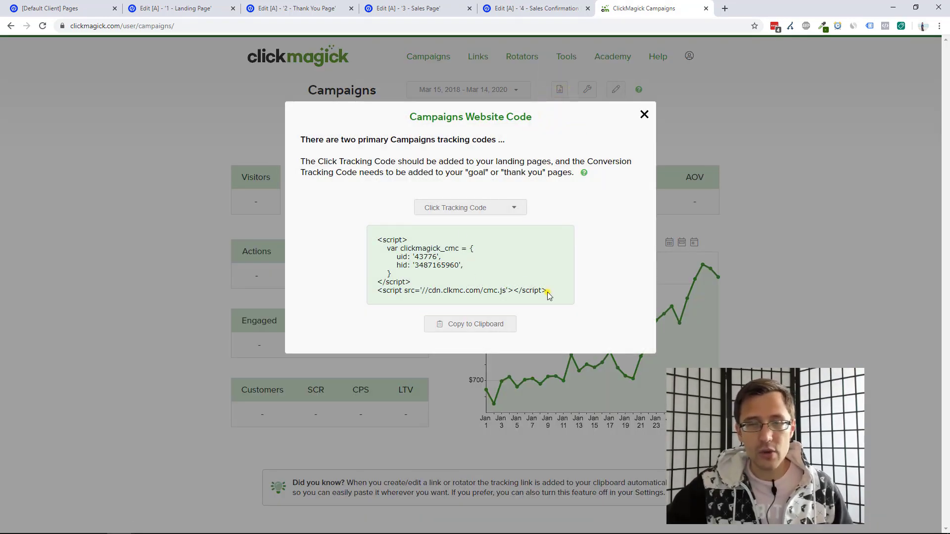
{"action": "left_click_drag", "start_coordinate": [547, 290], "coordinate": [373, 240]}
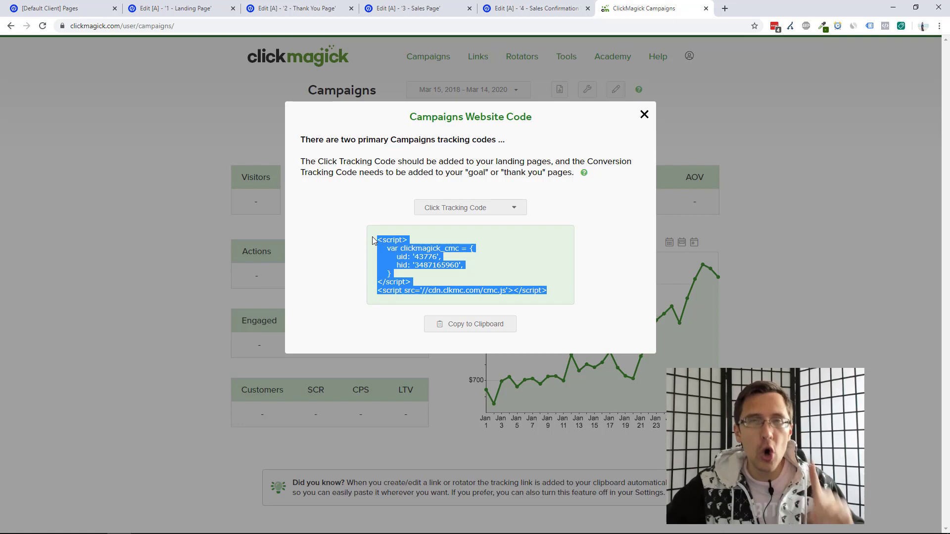
{"action": "left_click", "coordinate": [351, 305]}
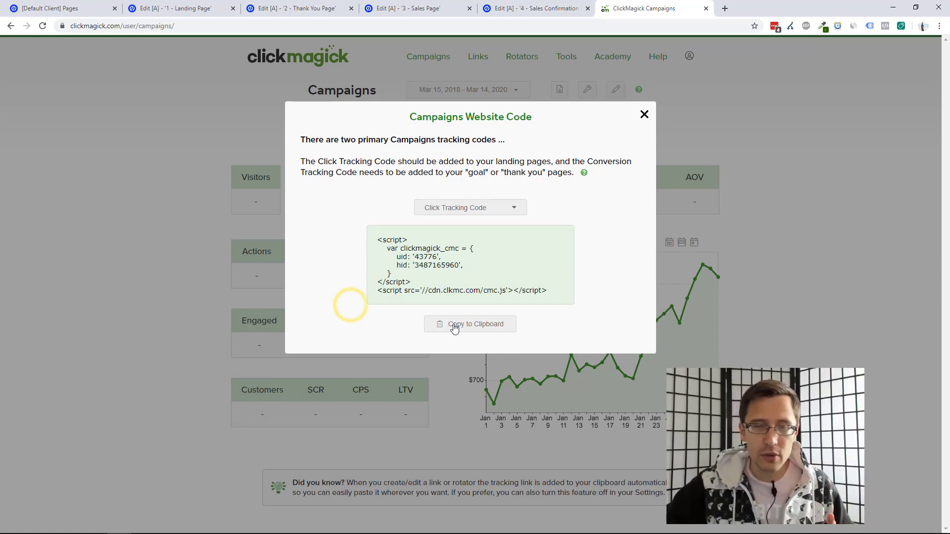
Copy the click tracking code and create a landing page script named 'CM Campaigns'.
{"action": "left_click", "coordinate": [454, 324]}
{"action": "left_click", "coordinate": [198, 9]}
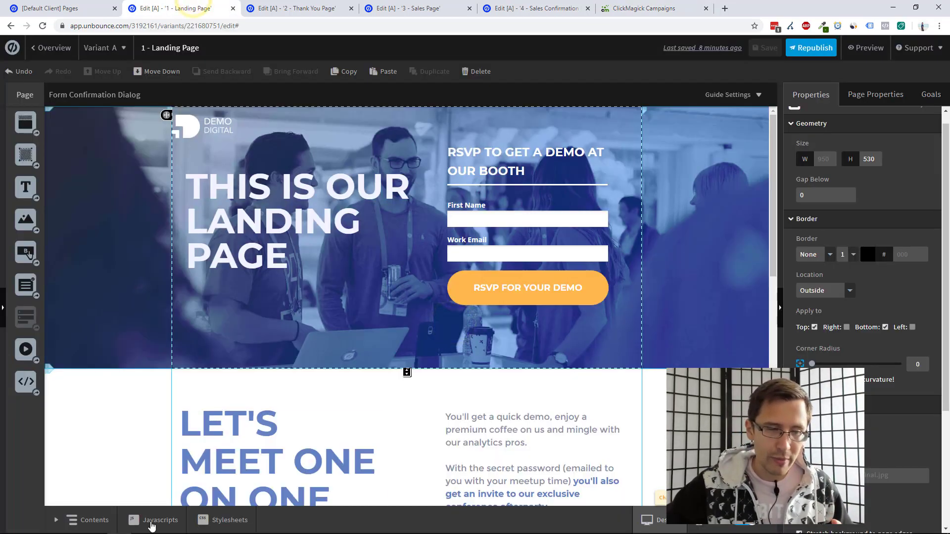
{"action": "left_click", "coordinate": [147, 524]}
{"action": "triple_click", "coordinate": [201, 117]}
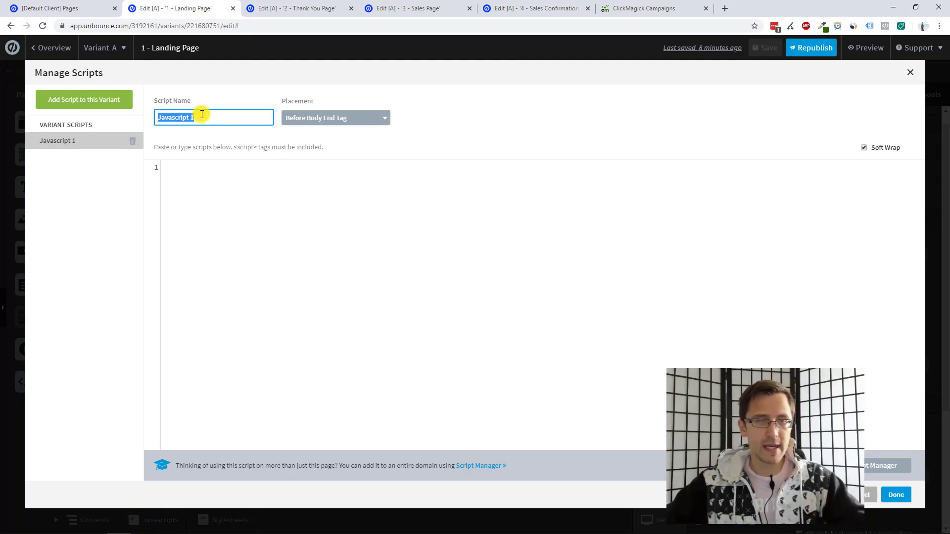
{"action": "type", "text": "CM Campaigns"}
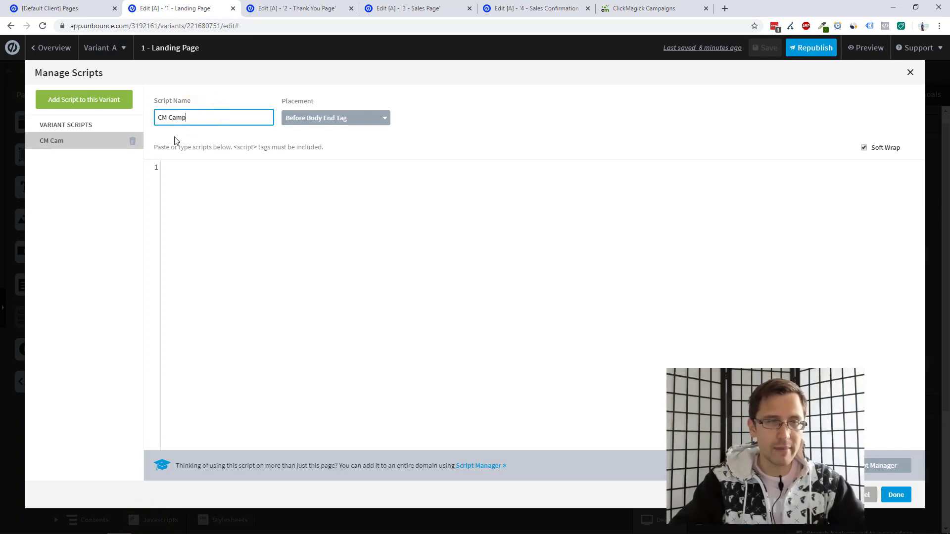
Paste the code with Before Body End Tag placement, then save and republish the landing page.
{"action": "left_click", "coordinate": [350, 117]}
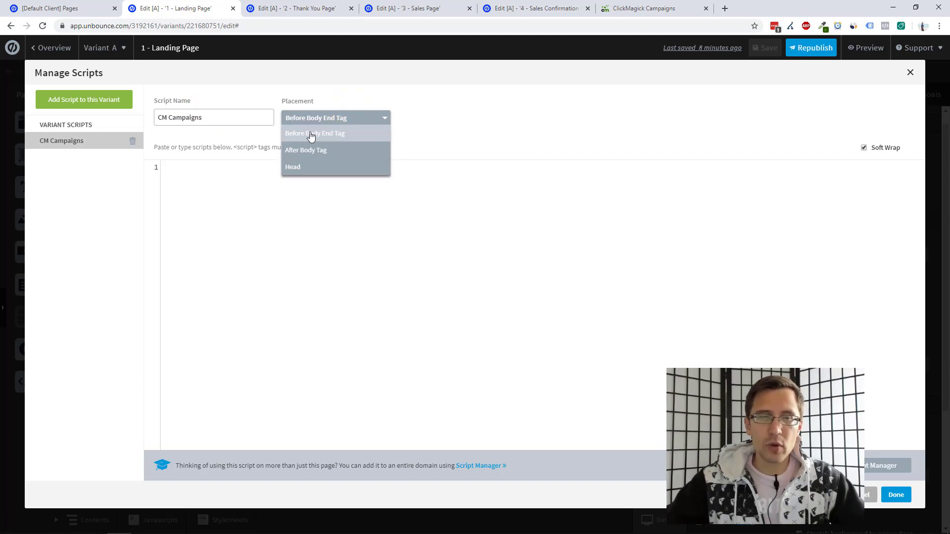
{"action": "left_click", "coordinate": [206, 171]}
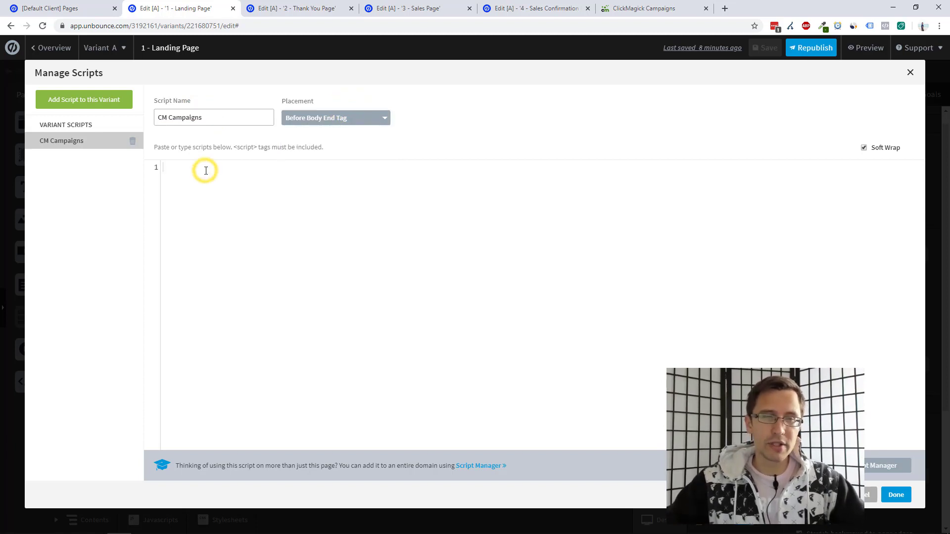
{"action": "key", "text": "ctrl+v"}
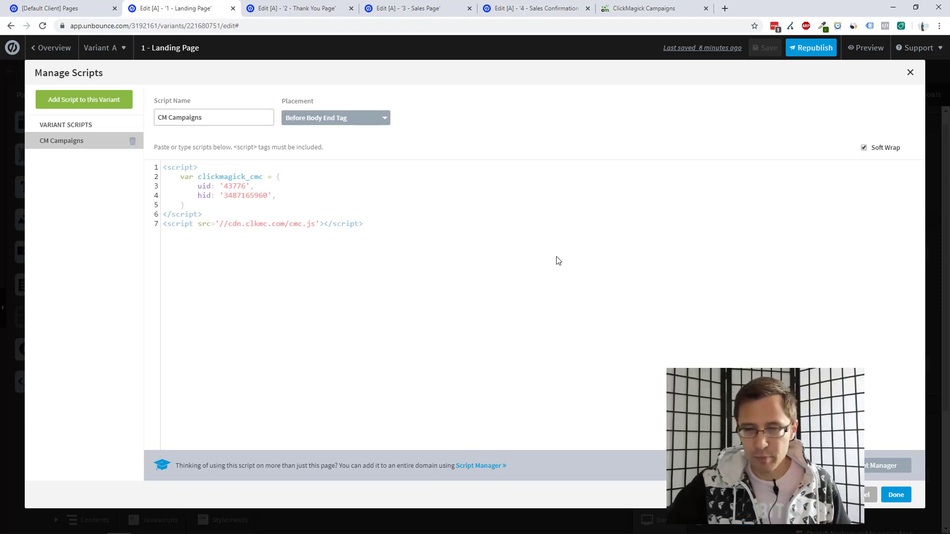
{"action": "left_click", "coordinate": [896, 494]}
{"action": "left_click", "coordinate": [770, 49]}
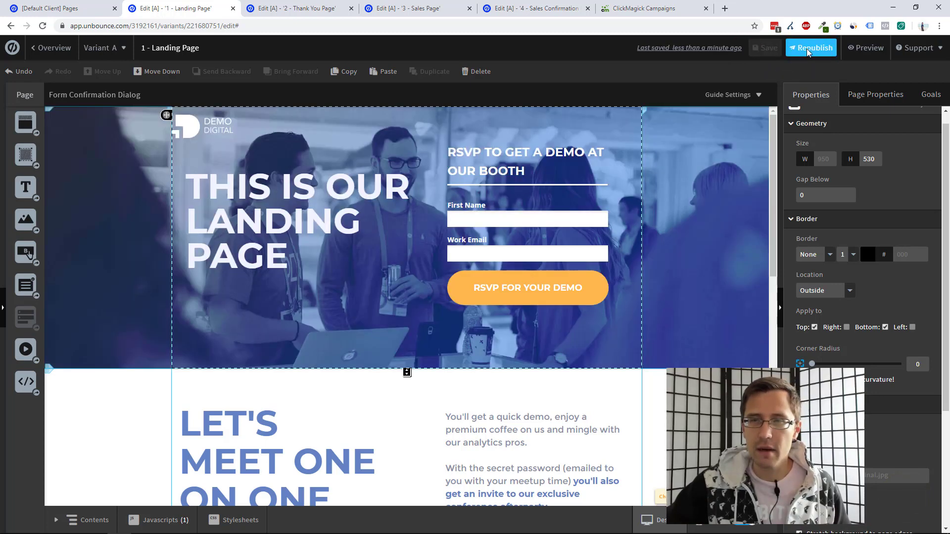
{"action": "left_click", "coordinate": [807, 49]}
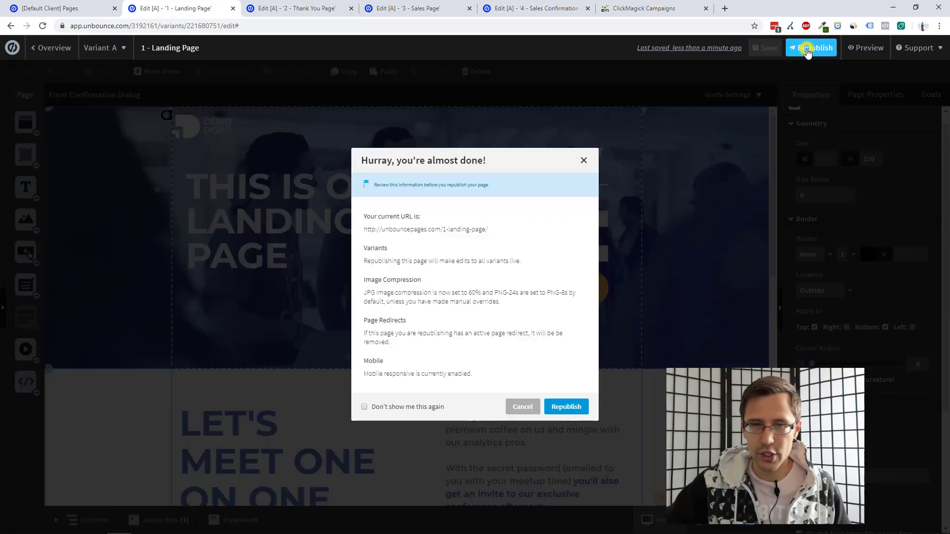
Confirm the landing page republish and switch ClickMagick to the Conversion Tracking Code.
{"action": "left_click", "coordinate": [568, 407]}
{"action": "left_click", "coordinate": [658, 7]}
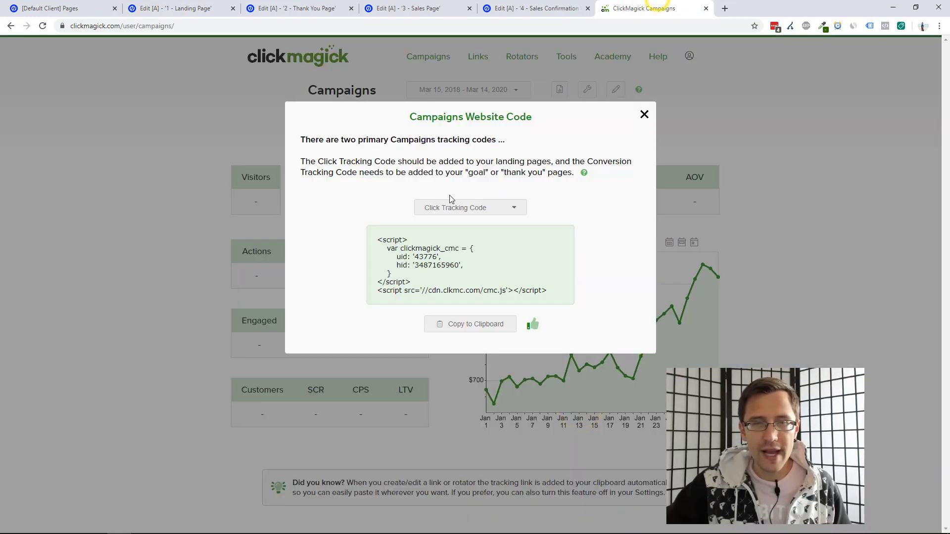
{"action": "left_click", "coordinate": [454, 207]}
{"action": "left_click", "coordinate": [451, 227]}
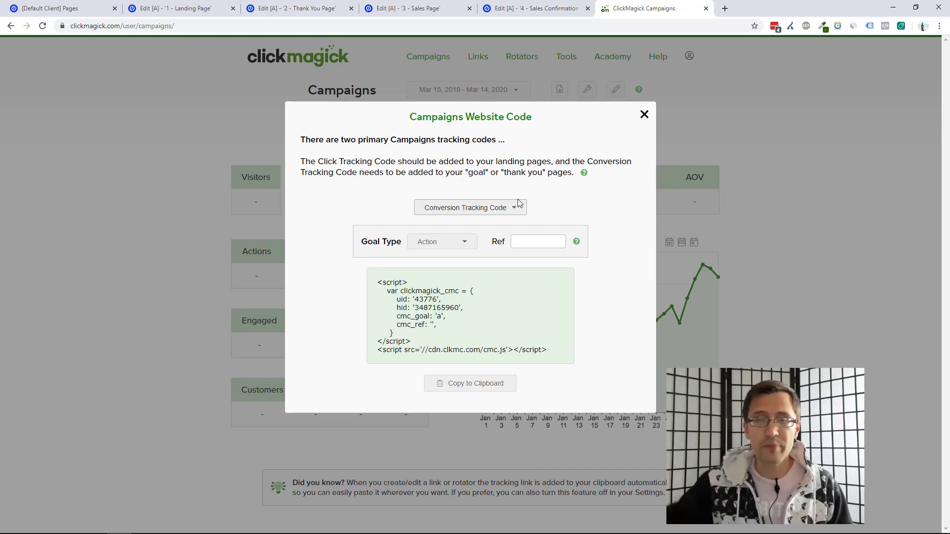
Set the Action conversion code's Ref to 'thank-you' and copy it.
{"action": "left_click", "coordinate": [542, 240]}
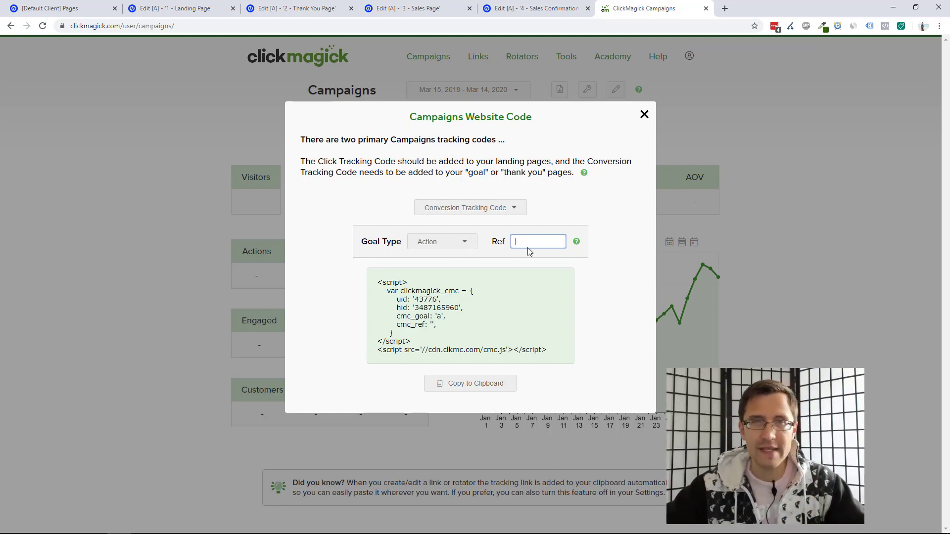
{"action": "type", "text": "thank-you"}
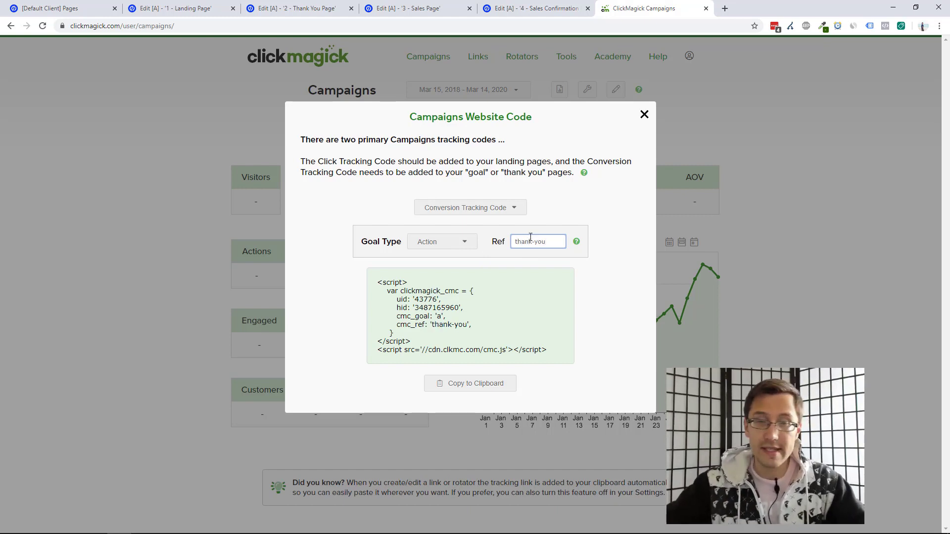
{"action": "left_click", "coordinate": [605, 316]}
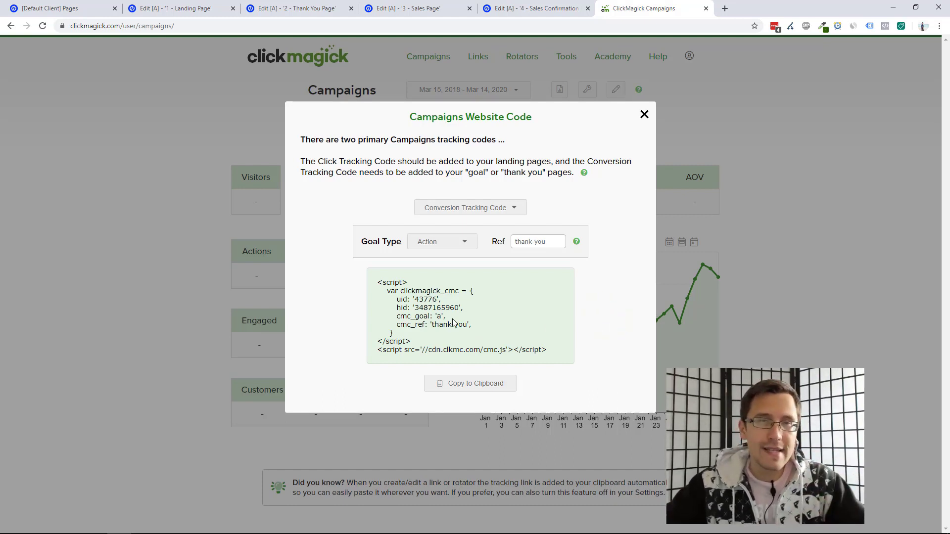
{"action": "left_click_drag", "start_coordinate": [557, 242], "coordinate": [494, 243]}
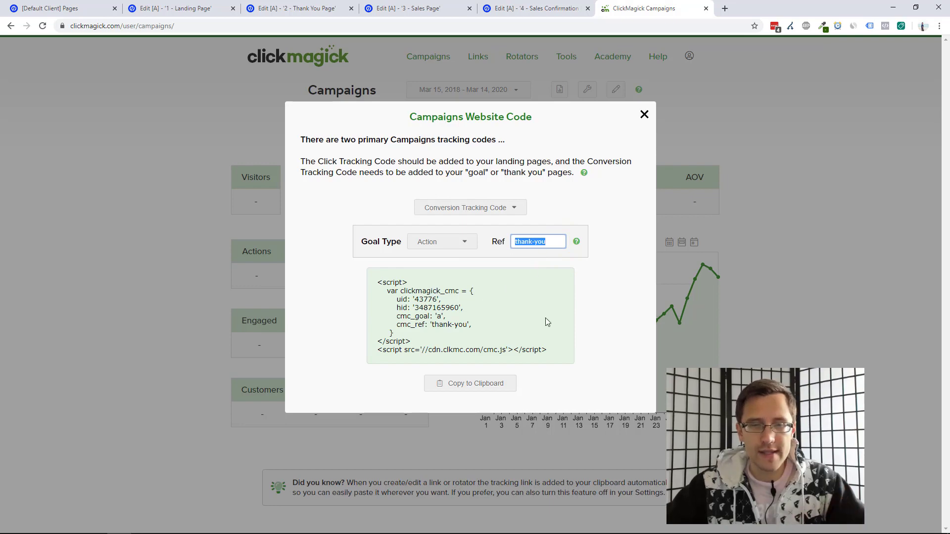
{"action": "left_click", "coordinate": [485, 383]}
Create a Thank You Page script named 'CM Campaigns'.
{"action": "left_click", "coordinate": [296, 7]}
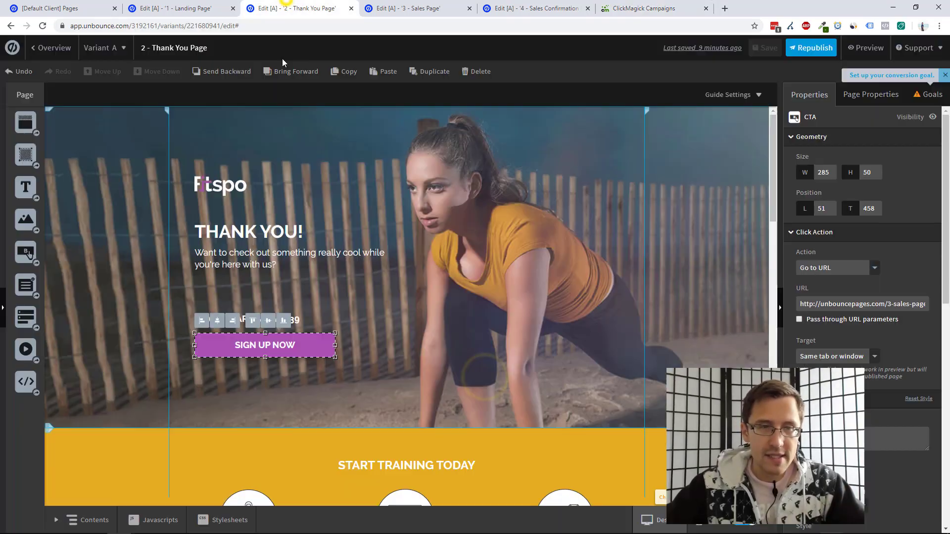
{"action": "left_click", "coordinate": [159, 520]}
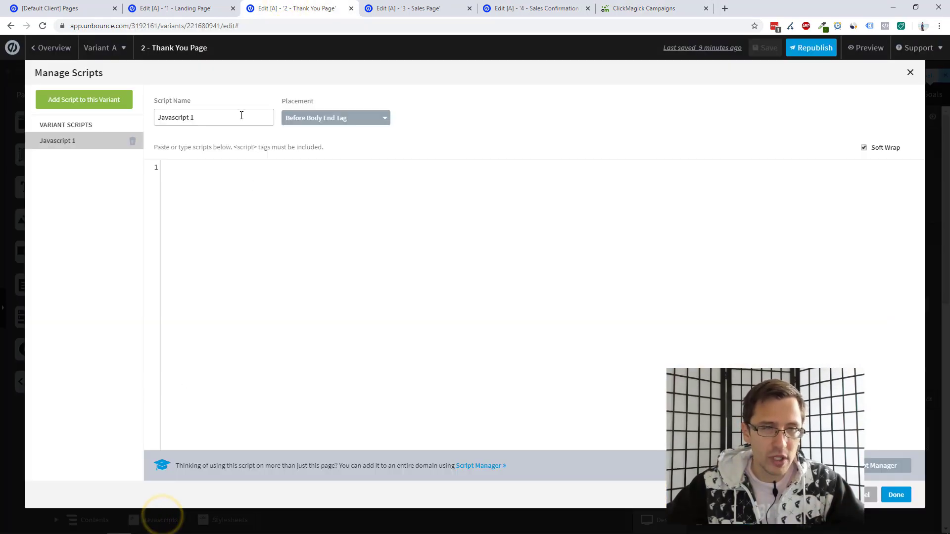
{"action": "triple_click", "coordinate": [195, 119]}
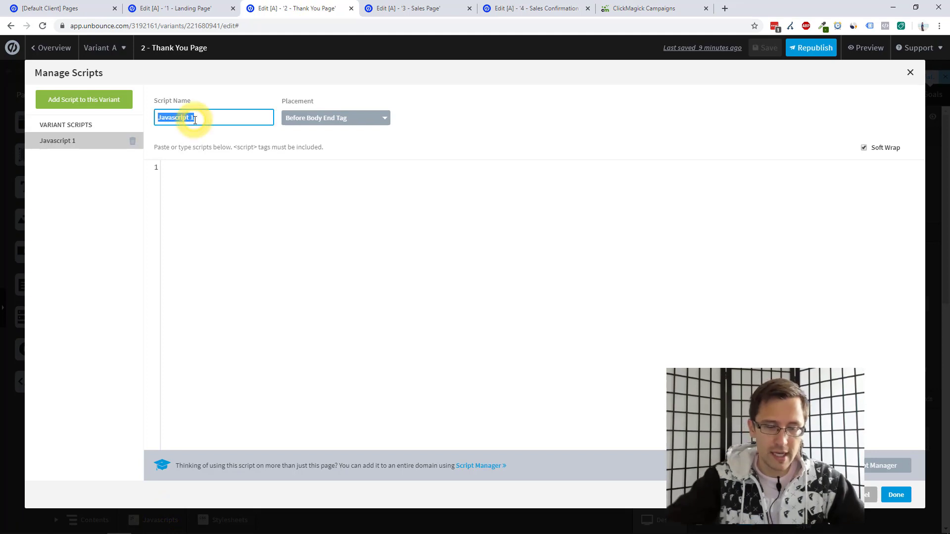
{"action": "type", "text": "CM Campaign"}
{"action": "key", "text": "BackSpace"}
{"action": "key", "text": "BackSpace"}
{"action": "key", "text": "BackSpace"}
{"action": "key", "text": "BackSpace"}
{"action": "key", "text": "BackSpace"}
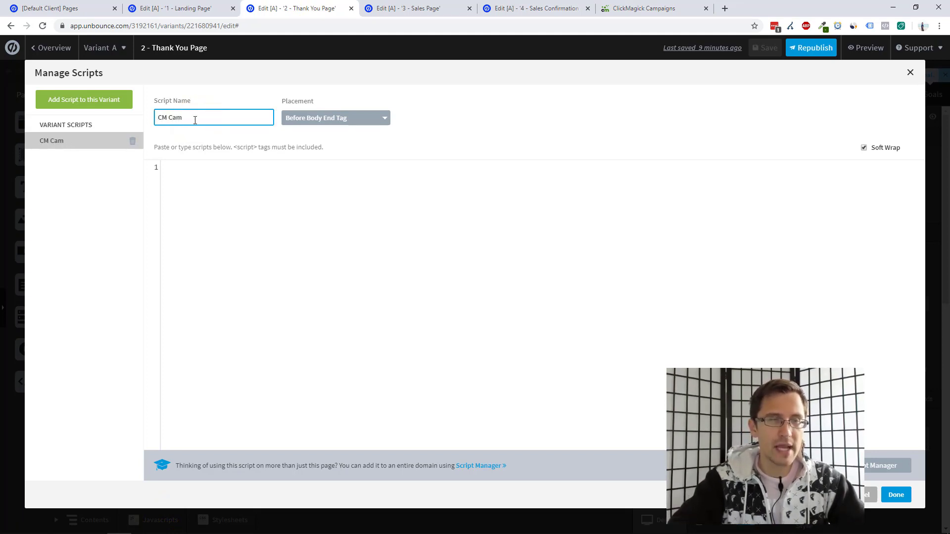
{"action": "type", "text": "paigns"}
Paste the conversion code and correct its cmc_ref value back to 'thank-you'.
{"action": "left_click", "coordinate": [221, 182]}
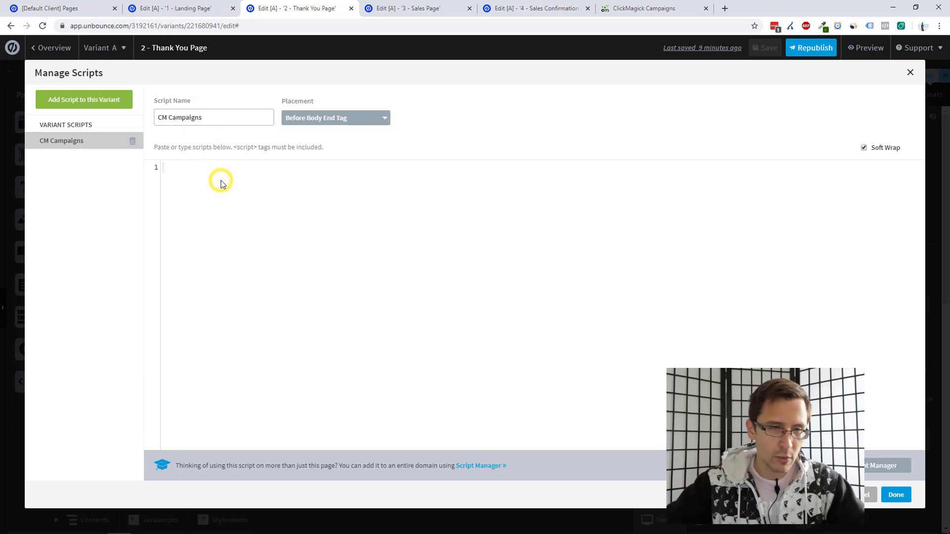
{"action": "key", "text": "ctrl+v"}
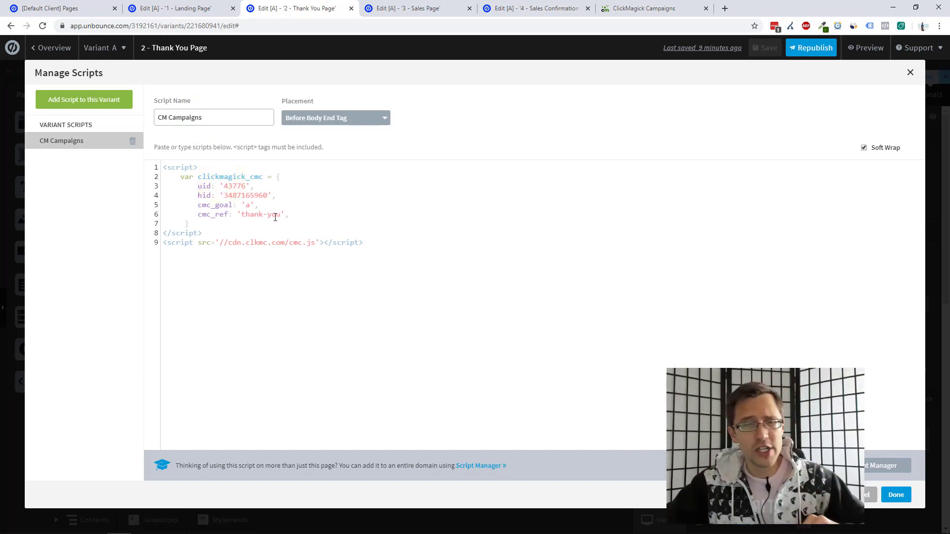
{"action": "right_click", "coordinate": [275, 216]}
{"action": "left_click", "coordinate": [259, 217]}
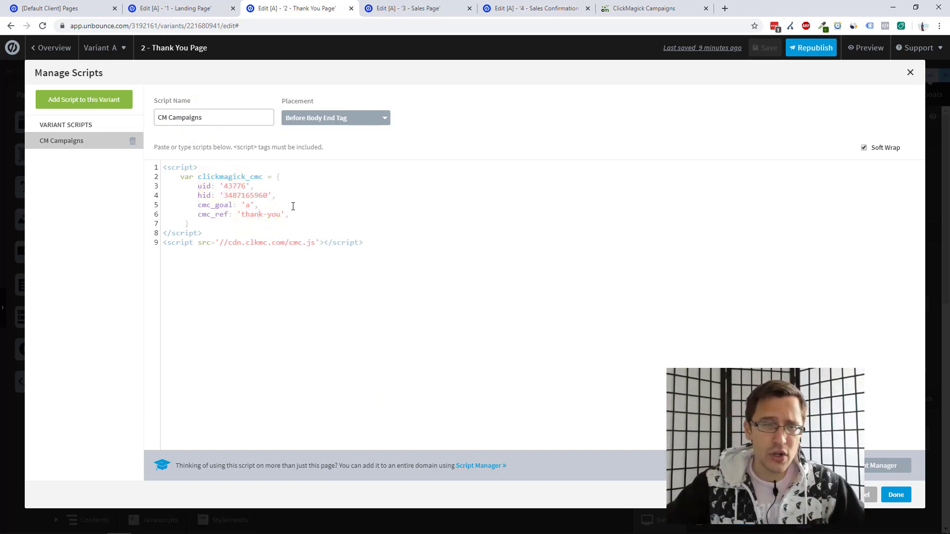
{"action": "double_click", "coordinate": [274, 215]}
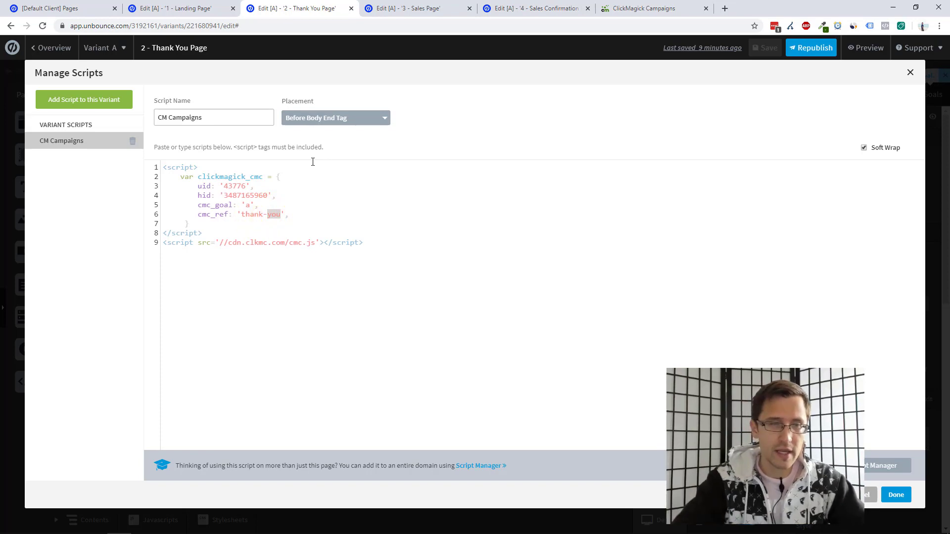
{"action": "type", "text": "thee"}
{"action": "key", "text": "BackSpace"}
{"action": "key", "text": "BackSpace"}
{"action": "key", "text": "BackSpace"}
{"action": "type", "text": "you"}
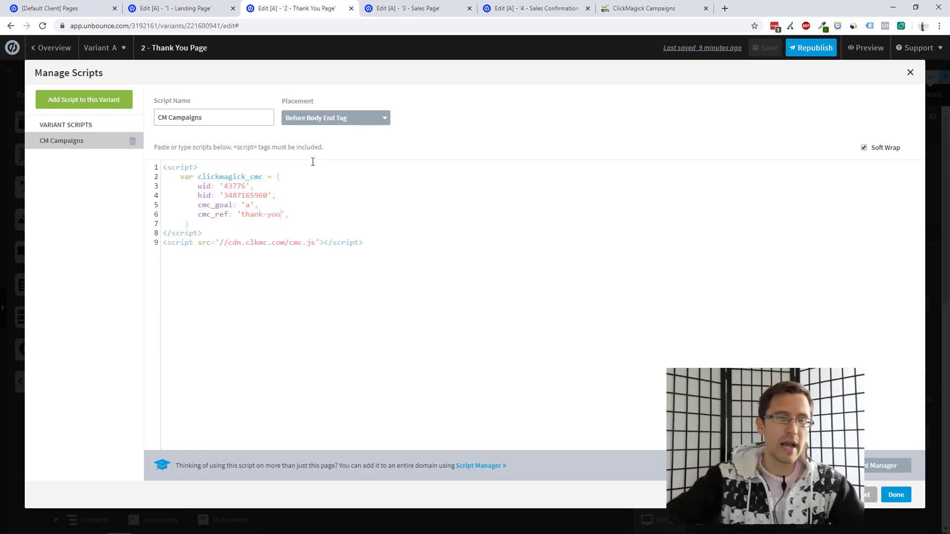
Keep the script, then save and republish the Thank You Page.
{"action": "left_click", "coordinate": [896, 495]}
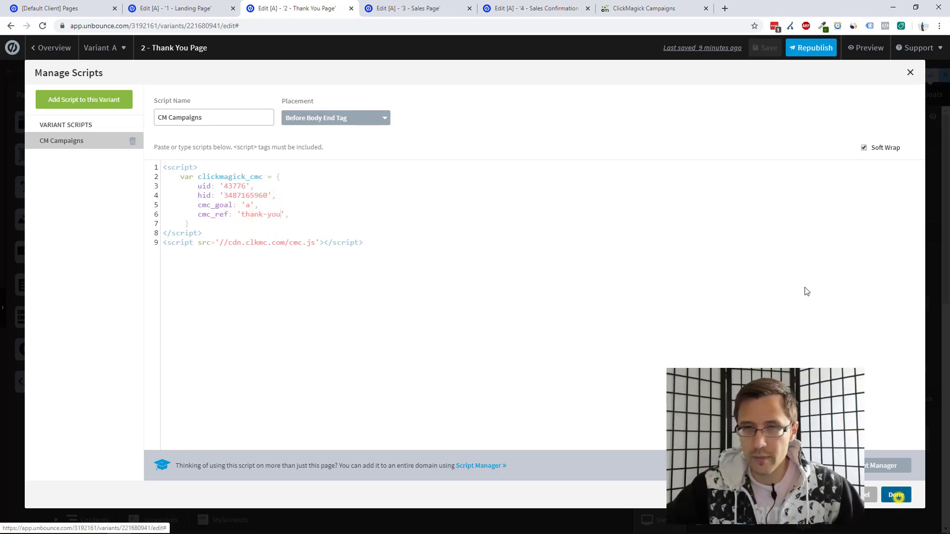
{"action": "left_click", "coordinate": [766, 49]}
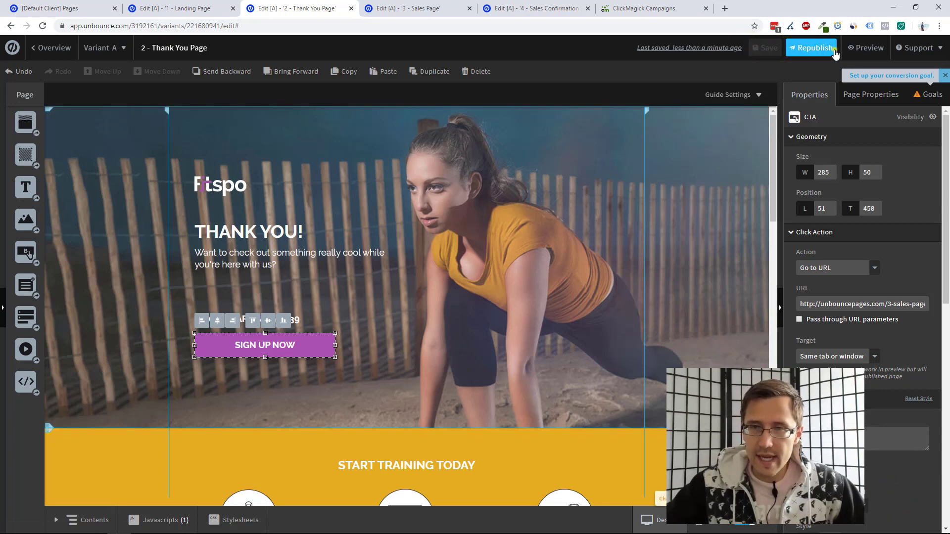
{"action": "left_click", "coordinate": [814, 48]}
{"action": "left_click", "coordinate": [569, 403]}
Set the conversion goal type to Engagement and dismiss the Thank You Page republish message.
{"action": "left_click", "coordinate": [652, 4]}
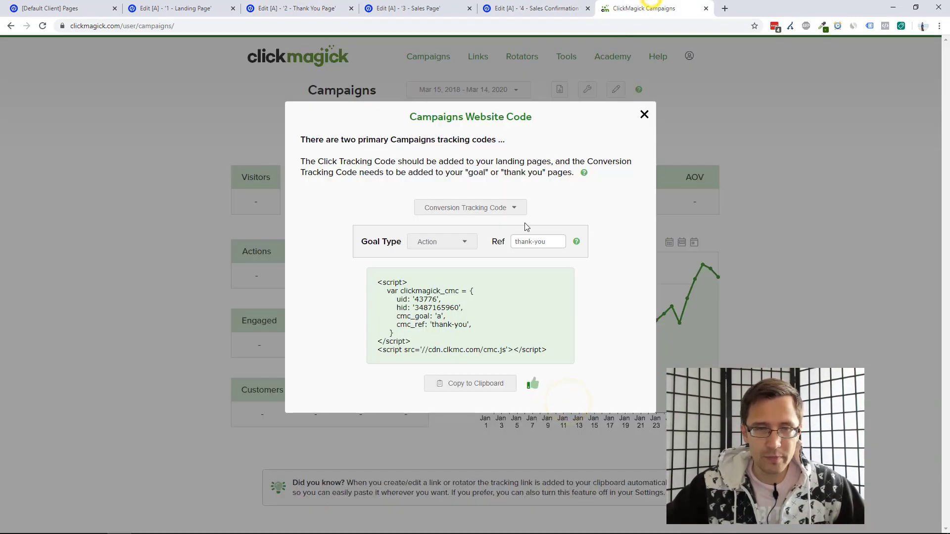
{"action": "left_click", "coordinate": [446, 242]}
{"action": "left_click", "coordinate": [437, 263]}
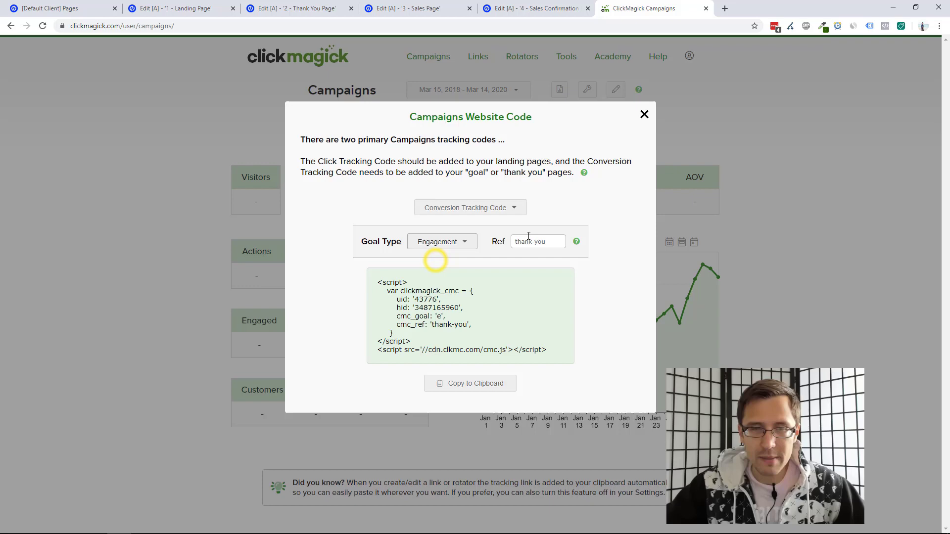
{"action": "left_click", "coordinate": [426, 7]}
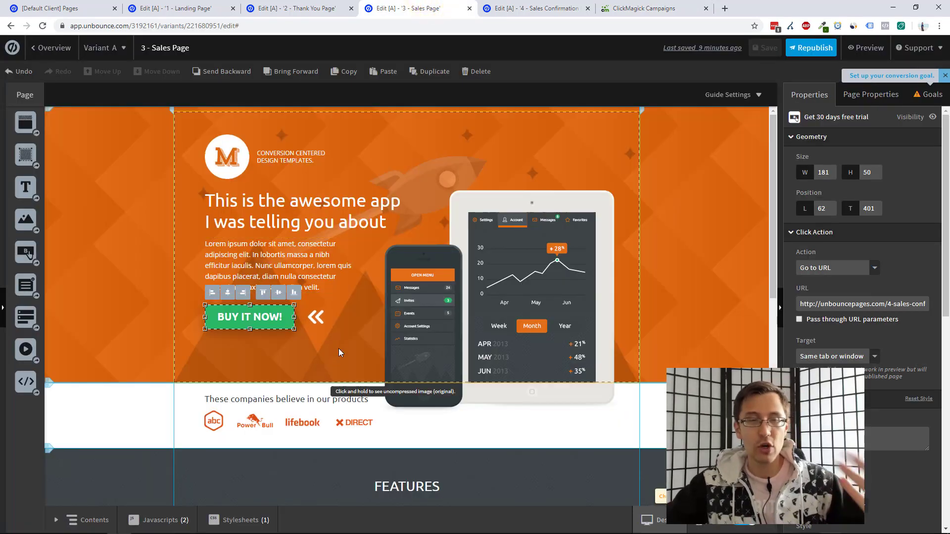
{"action": "left_click", "coordinate": [296, 8]}
{"action": "left_click", "coordinate": [573, 346]}
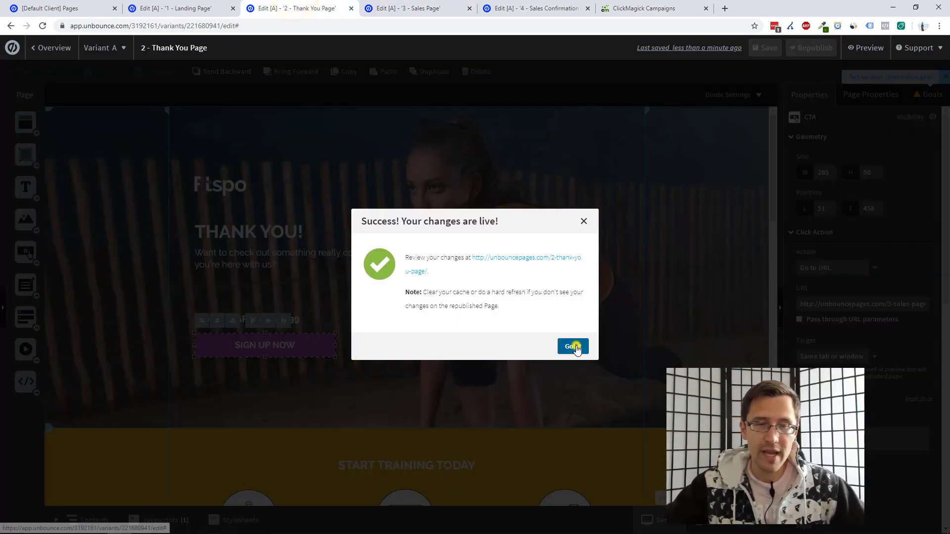
{"action": "left_click", "coordinate": [320, 283]}
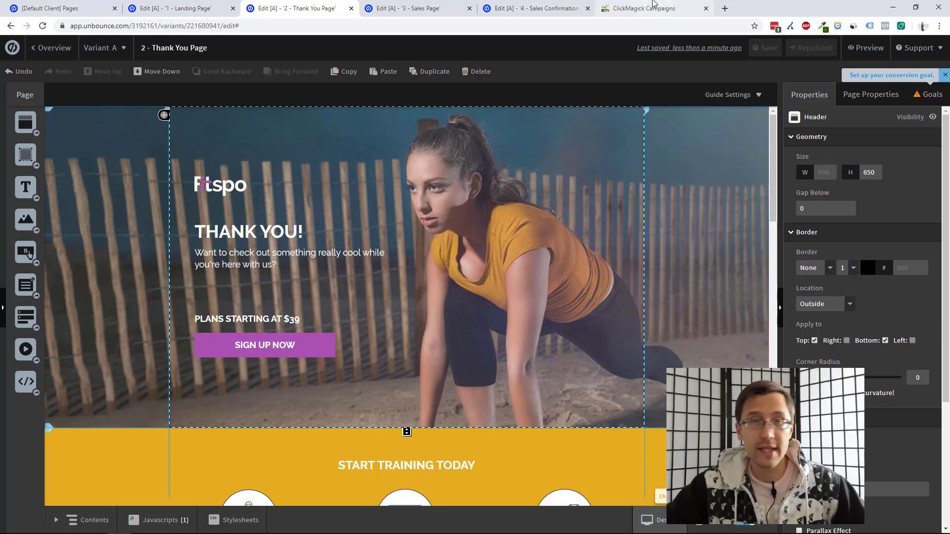
Replace the Ref with 'sales-page' and copy the engagement tracking code.
{"action": "left_click", "coordinate": [646, 8]}
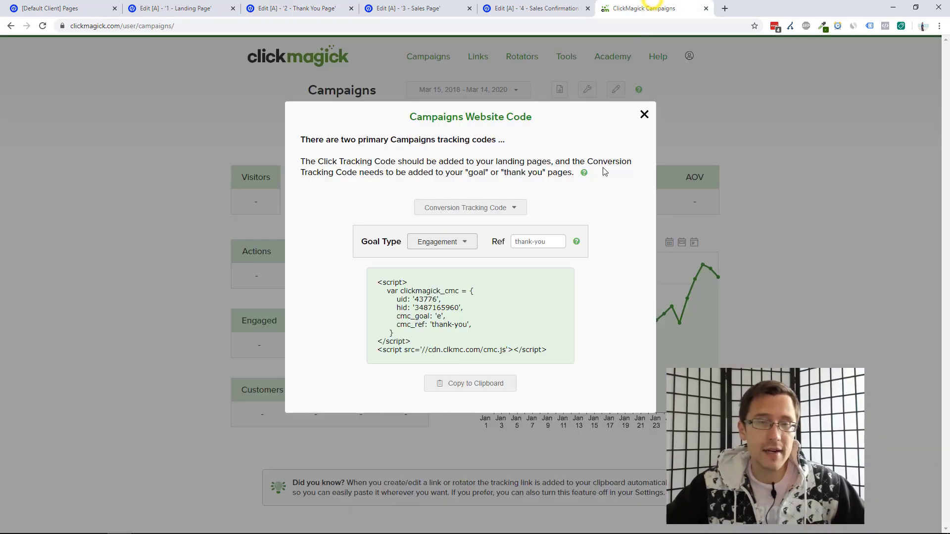
{"action": "left_click", "coordinate": [535, 235]}
{"action": "key", "text": "ctrl+a"}
{"action": "type", "text": "sa"}
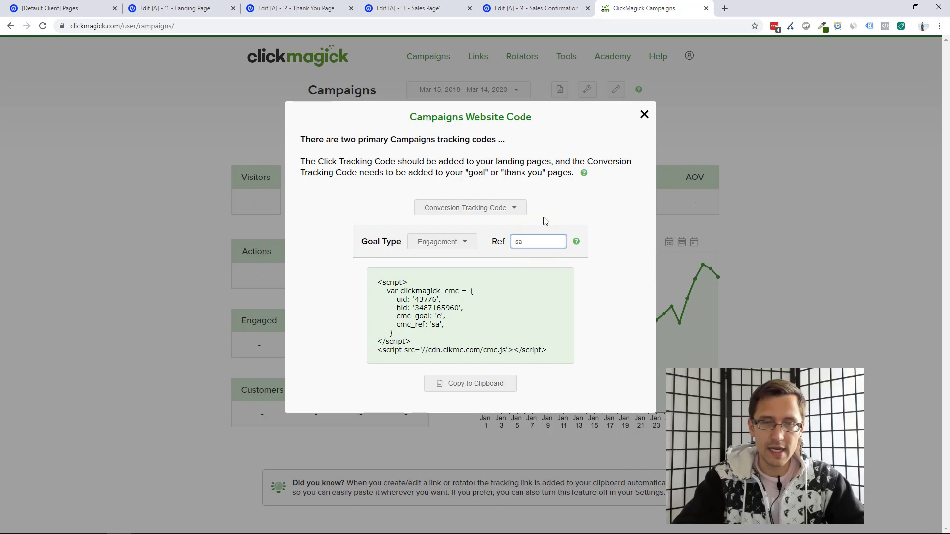
{"action": "type", "text": "les-page"}
{"action": "left_click", "coordinate": [585, 332]}
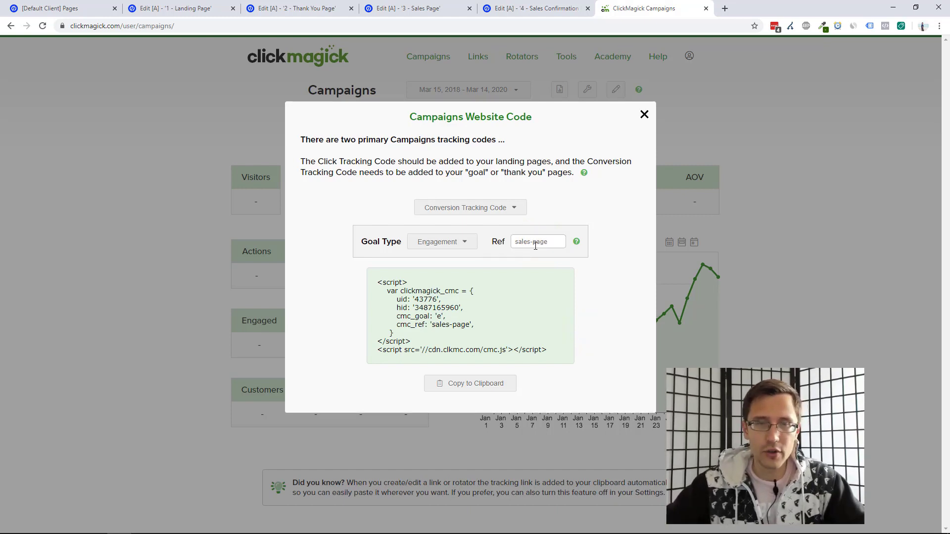
{"action": "left_click", "coordinate": [484, 383]}
Add a new Sales Page script named 'CM Campaigns' holding the sales-page engagement code.
{"action": "left_click", "coordinate": [395, 4]}
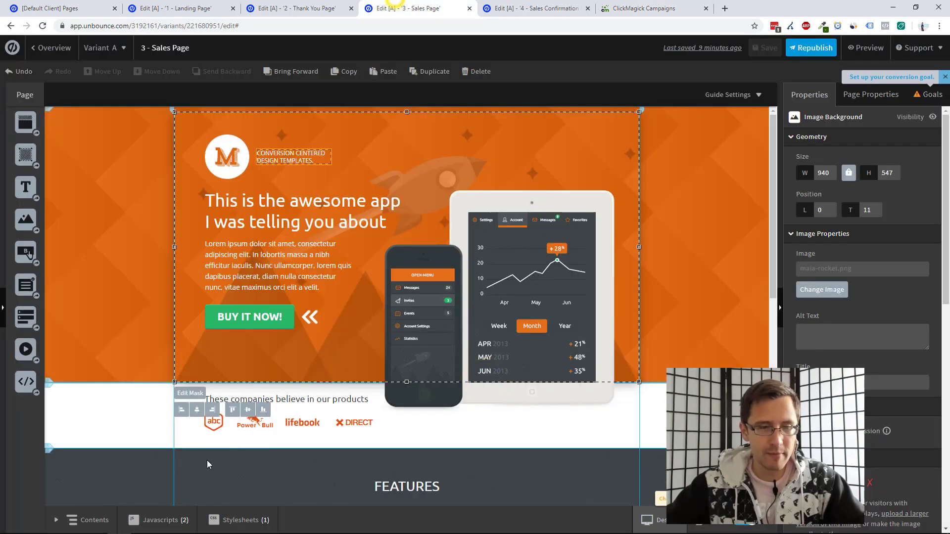
{"action": "left_click", "coordinate": [163, 519]}
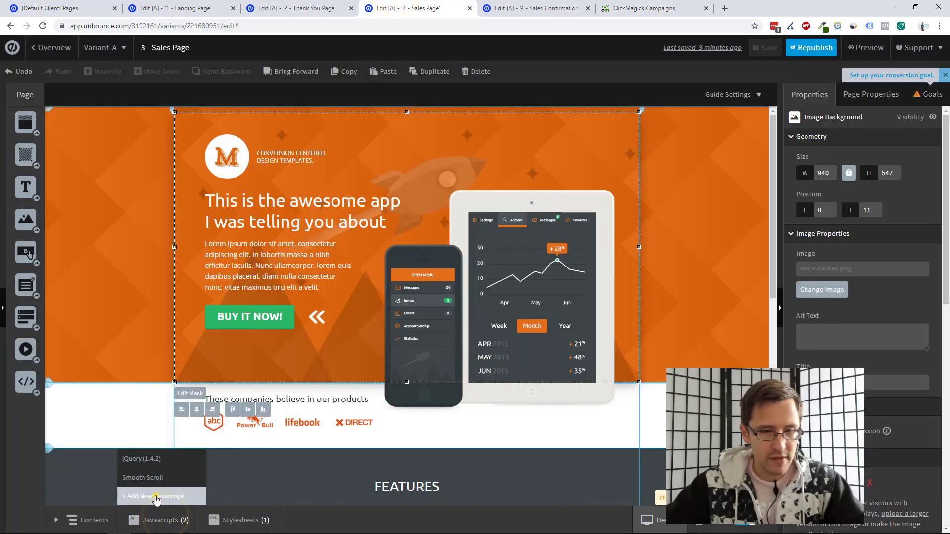
{"action": "left_click", "coordinate": [157, 498]}
{"action": "triple_click", "coordinate": [209, 117]}
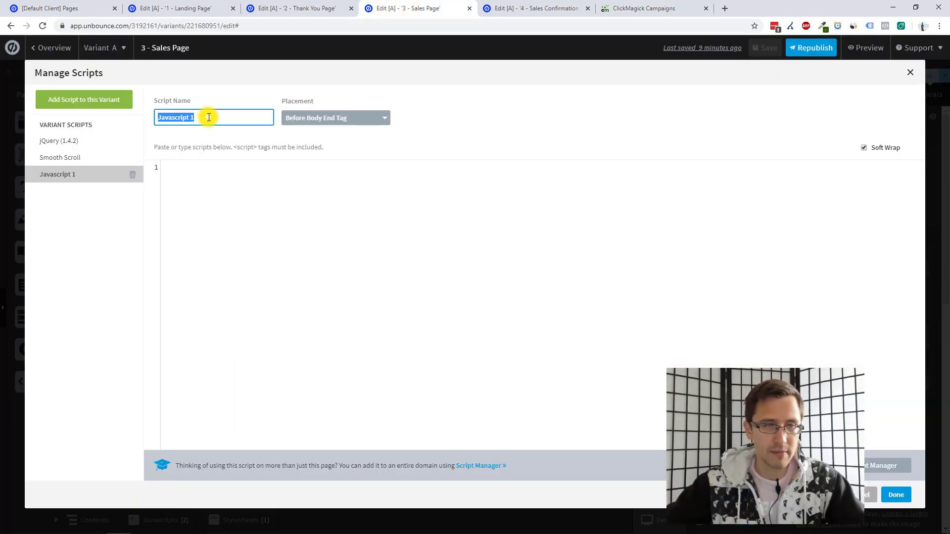
{"action": "type", "text": "CM Campai"}
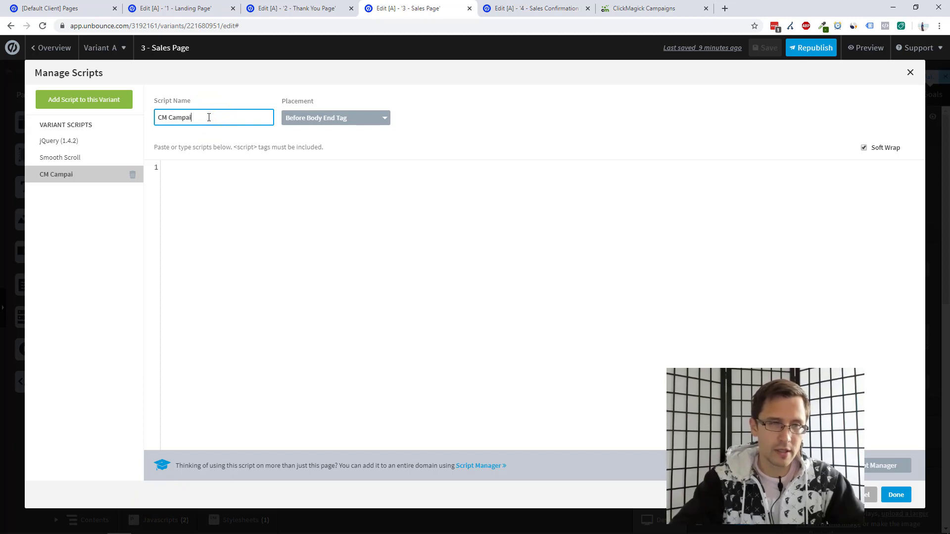
{"action": "type", "text": "gns"}
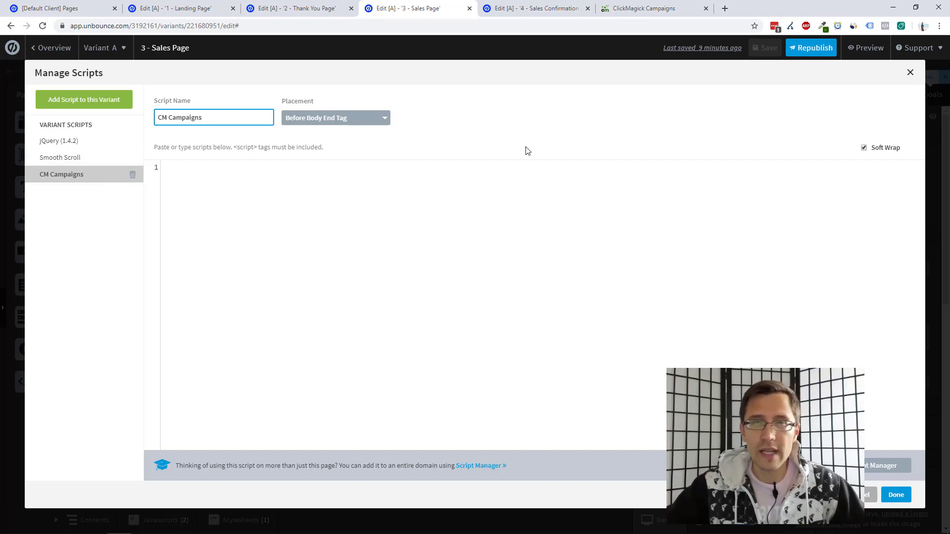
{"action": "left_click", "coordinate": [237, 172]}
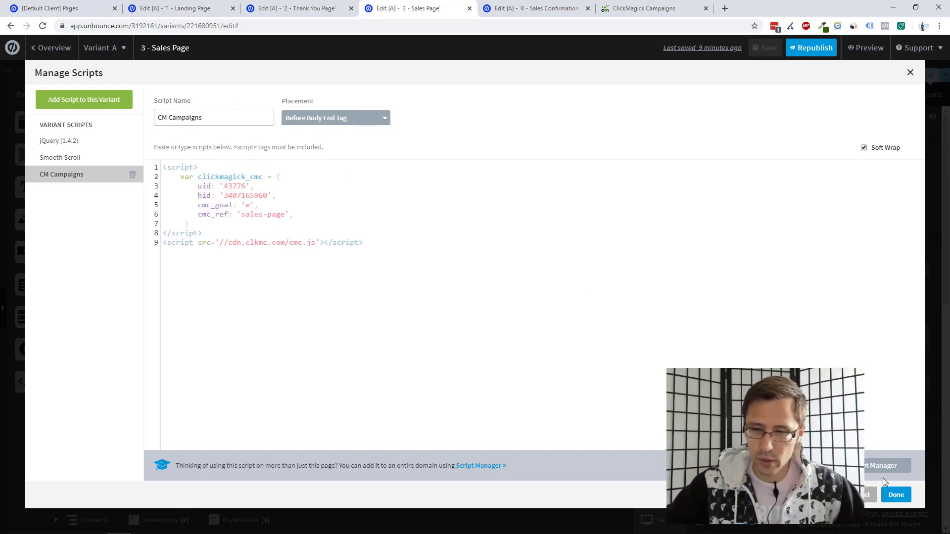
Keep the script, then save and republish the Sales Page.
{"action": "left_click", "coordinate": [902, 495]}
{"action": "left_click", "coordinate": [777, 48]}
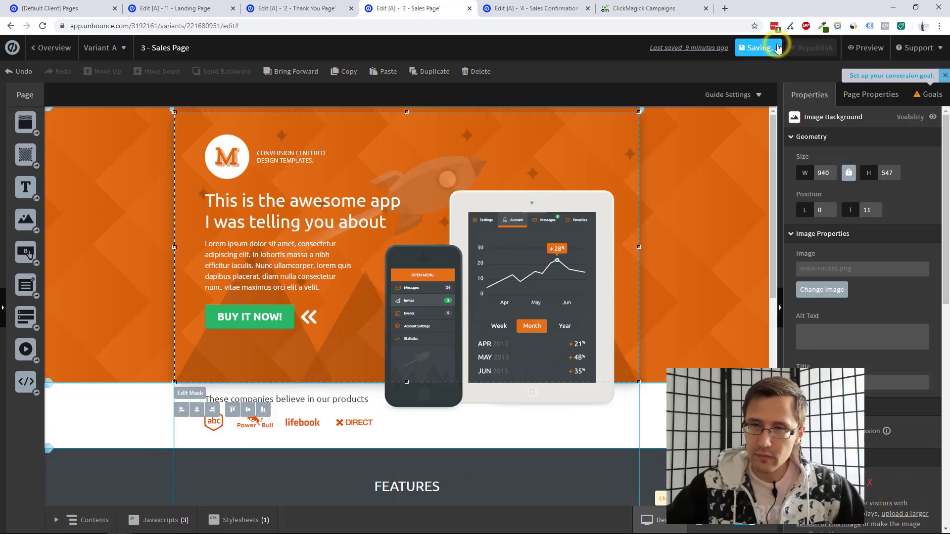
{"action": "left_click", "coordinate": [807, 47]}
{"action": "left_click", "coordinate": [556, 408]}
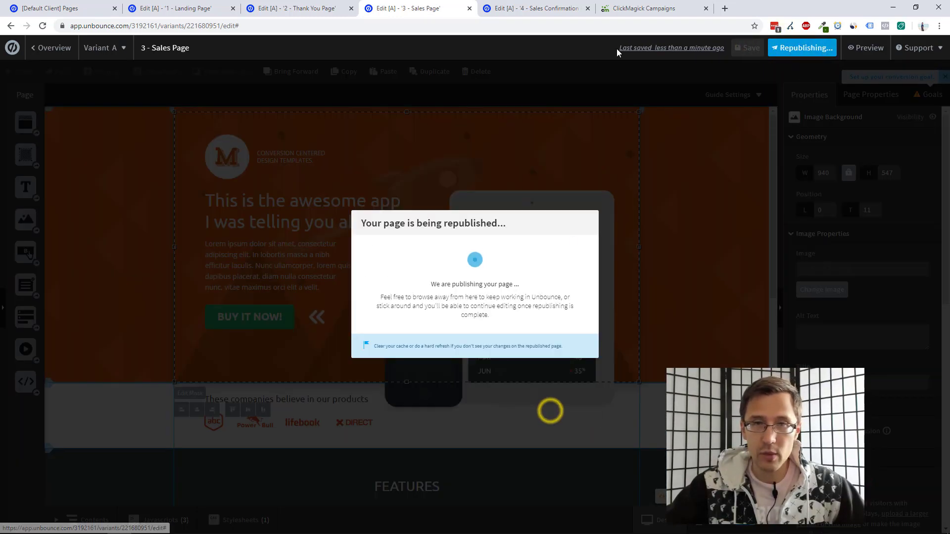
Switch the ClickMagick goal type to Sale and dismiss the Sales Page republish message.
{"action": "left_click", "coordinate": [653, 9]}
{"action": "left_click", "coordinate": [437, 242]}
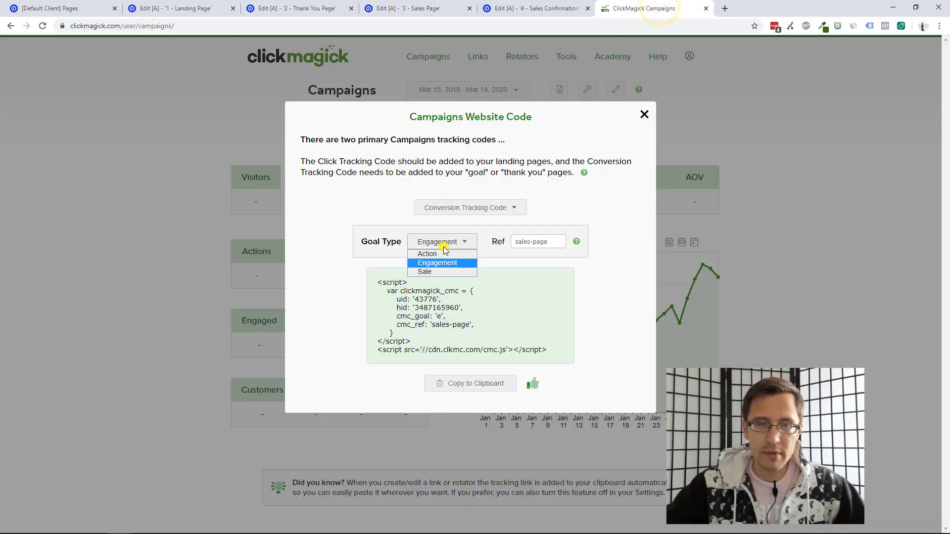
{"action": "left_click", "coordinate": [430, 272]}
{"action": "left_click", "coordinate": [536, 8]}
{"action": "left_click", "coordinate": [421, 8]}
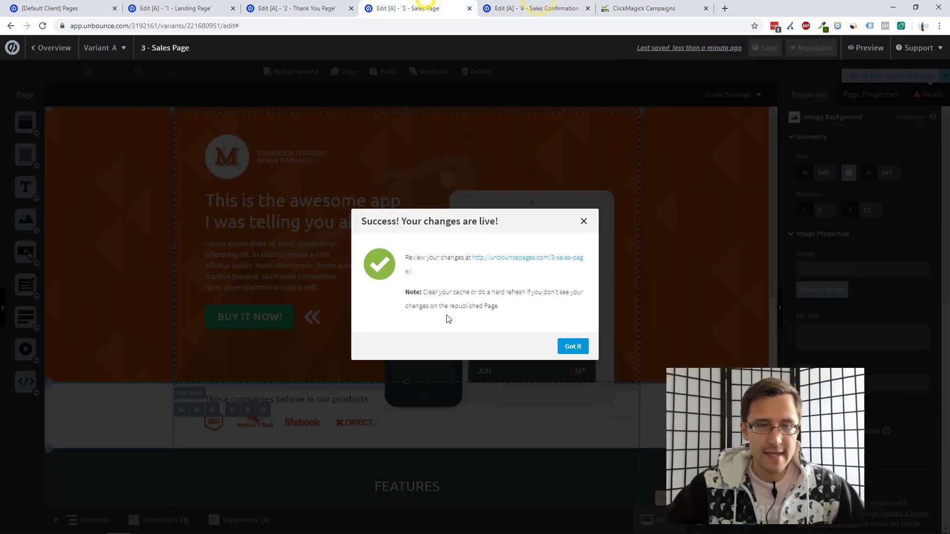
{"action": "left_click", "coordinate": [575, 348]}
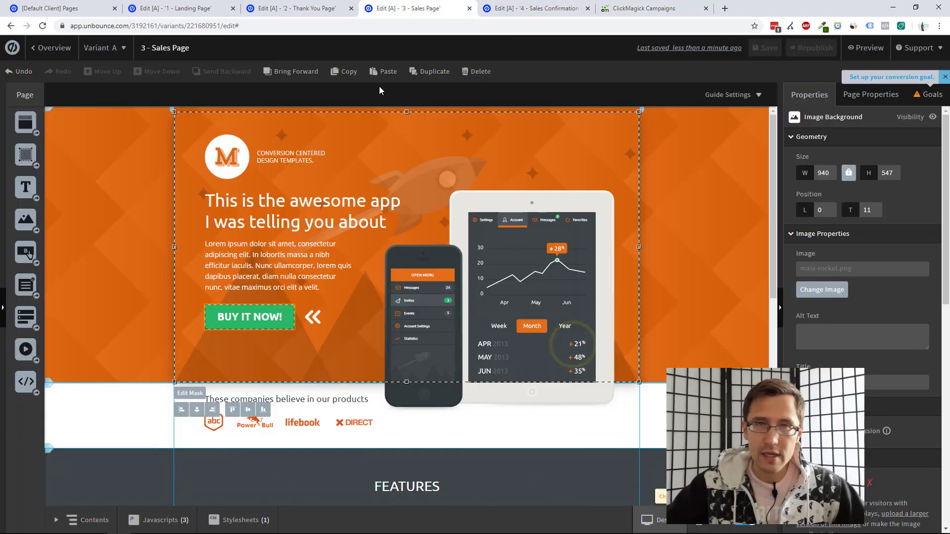
Enter a sale amount of 39 in the conversion tracking code.
{"action": "left_click", "coordinate": [535, 8]}
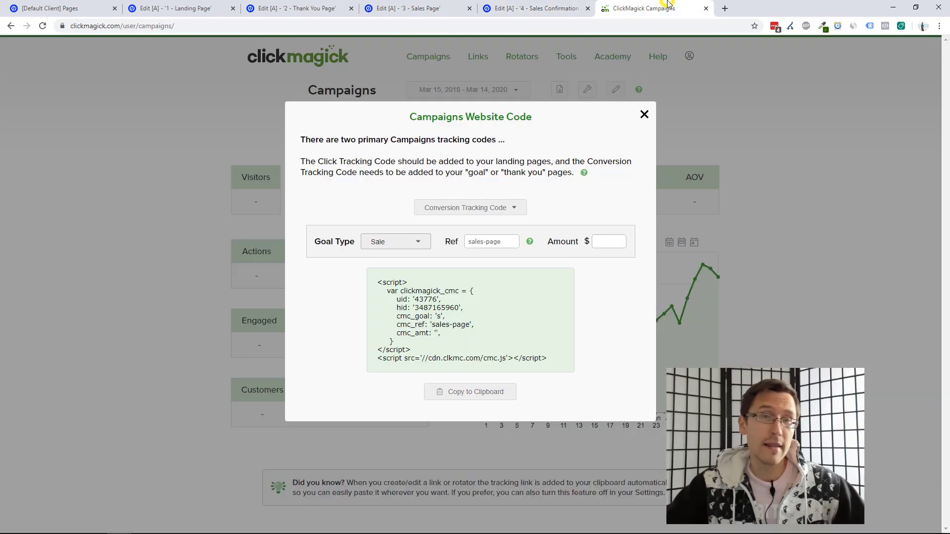
{"action": "left_click", "coordinate": [658, 8]}
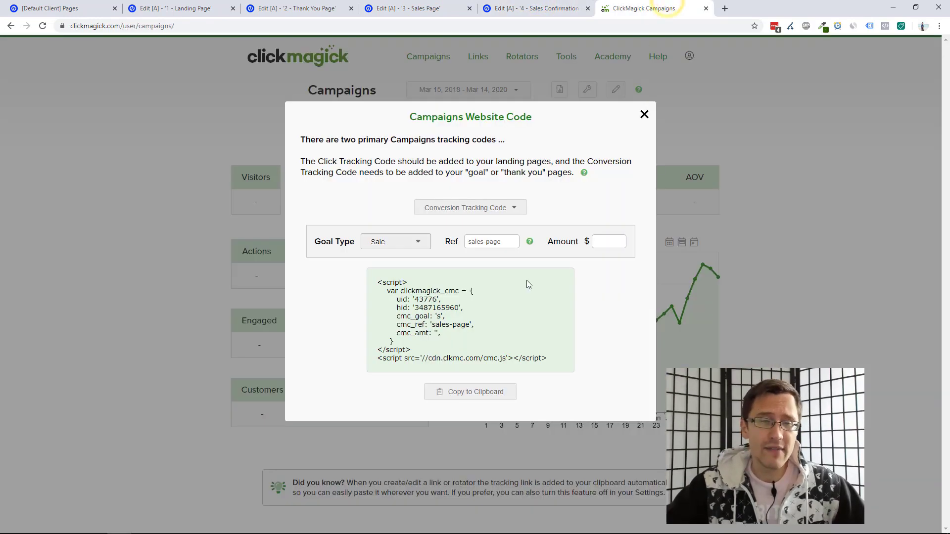
{"action": "triple_click", "coordinate": [476, 245]}
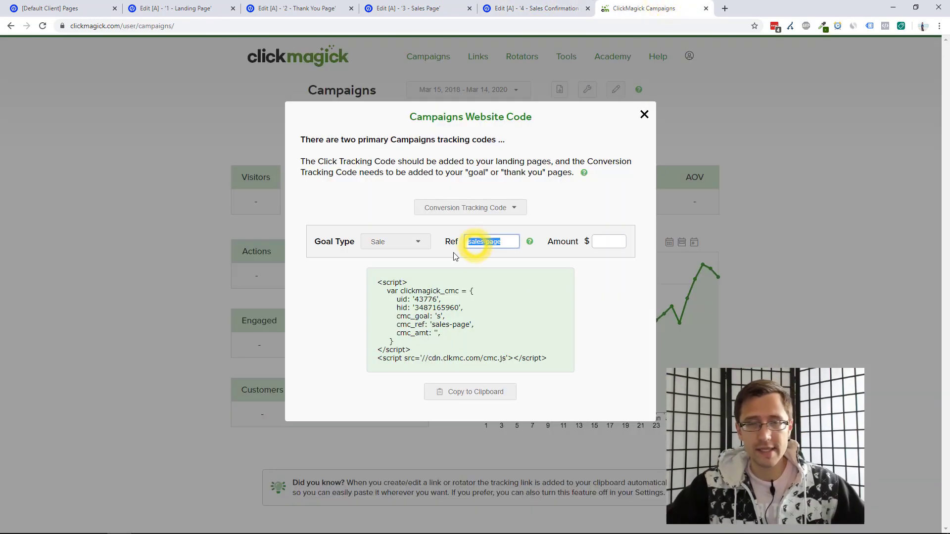
{"action": "left_click", "coordinate": [604, 241]}
{"action": "type", "text": "39"}
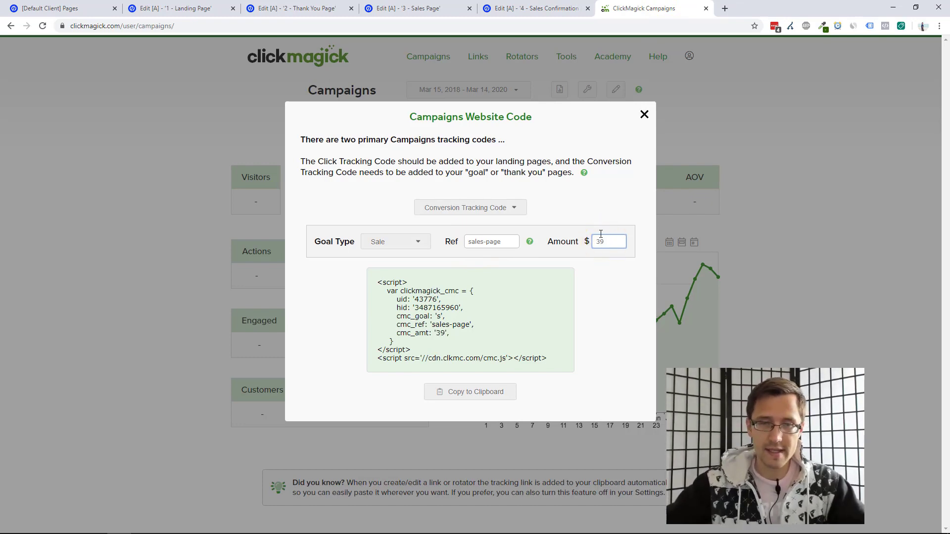
{"action": "triple_click", "coordinate": [487, 243]}
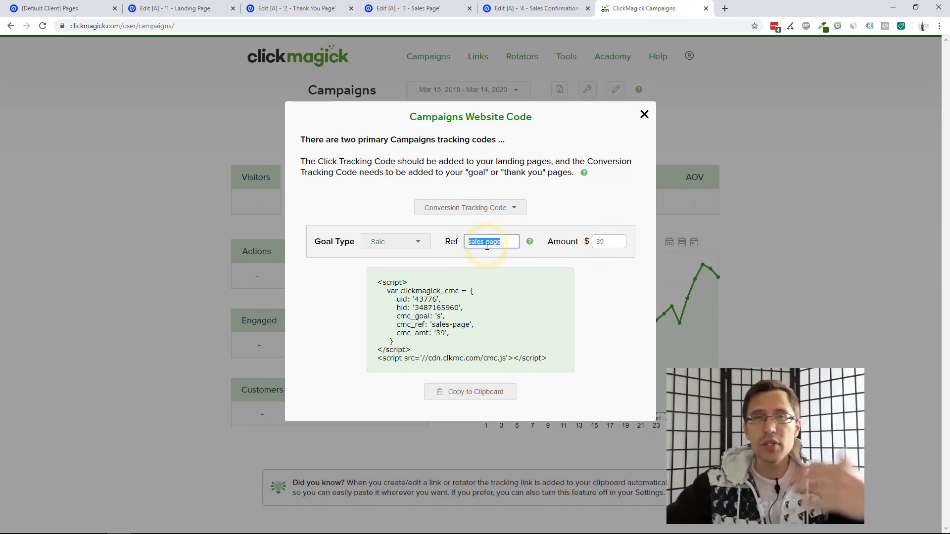
Set the Ref to 'product-A' and copy the Sale conversion code.
{"action": "left_click", "coordinate": [525, 7]}
{"action": "left_click", "coordinate": [404, 7]}
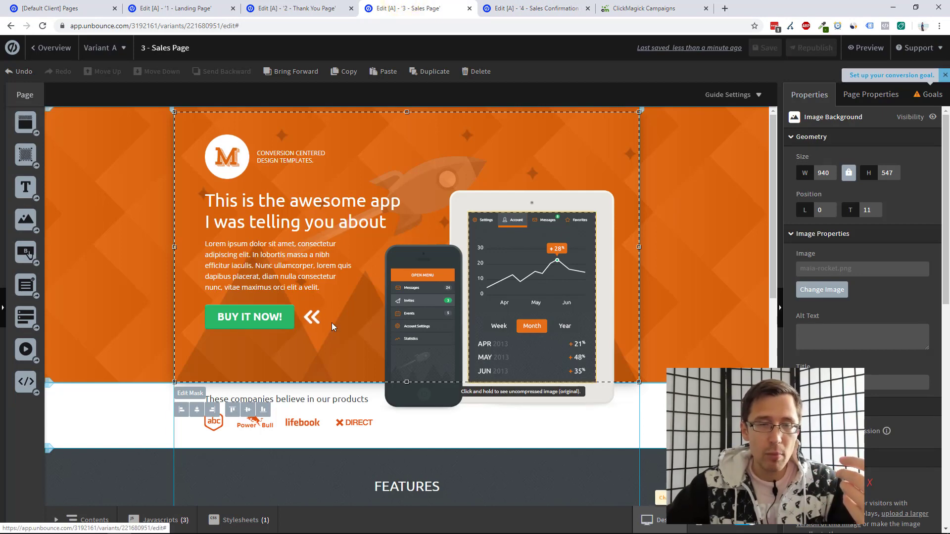
{"action": "scroll", "coordinate": [476, 304], "scroll_direction": "down", "scroll_amount": 9}
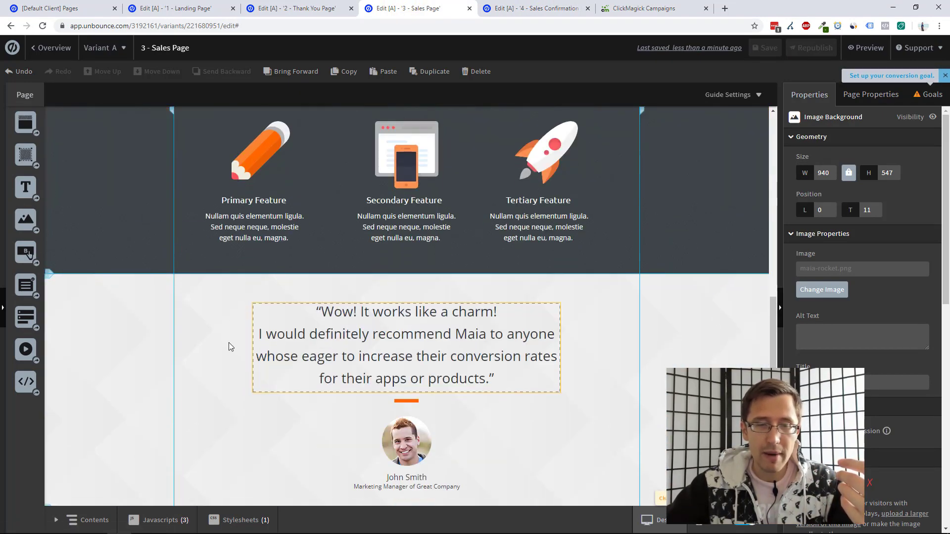
{"action": "scroll", "coordinate": [426, 349], "scroll_direction": "up", "scroll_amount": 9}
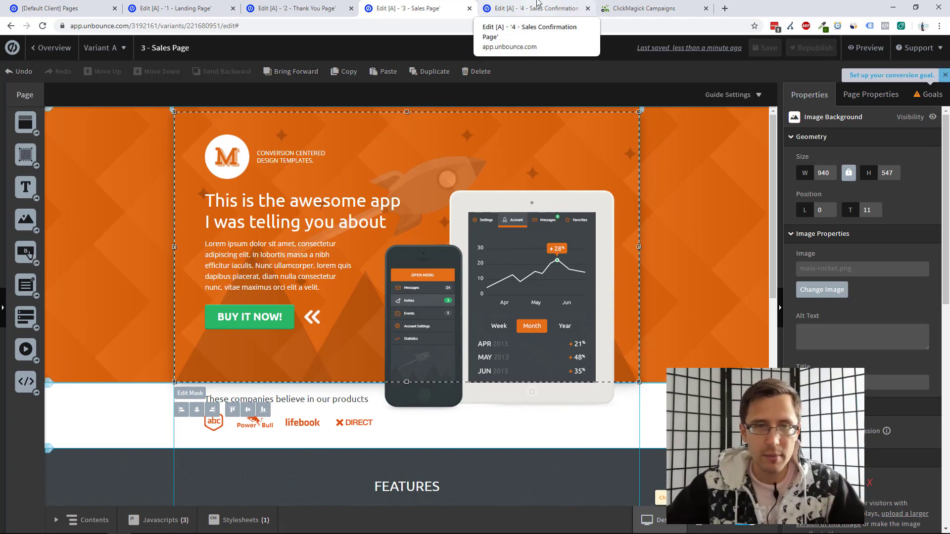
{"action": "left_click", "coordinate": [621, 5]}
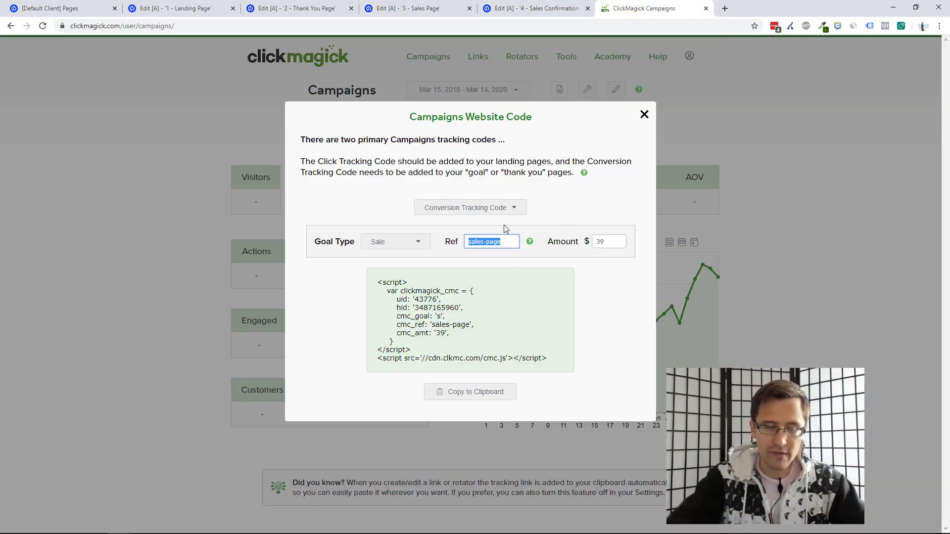
{"action": "type", "text": "product-A"}
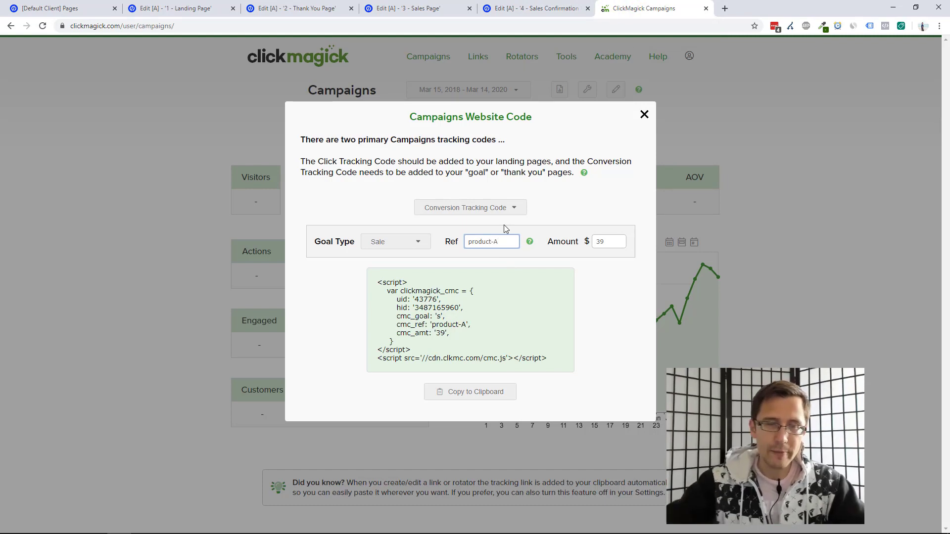
{"action": "left_click", "coordinate": [586, 298]}
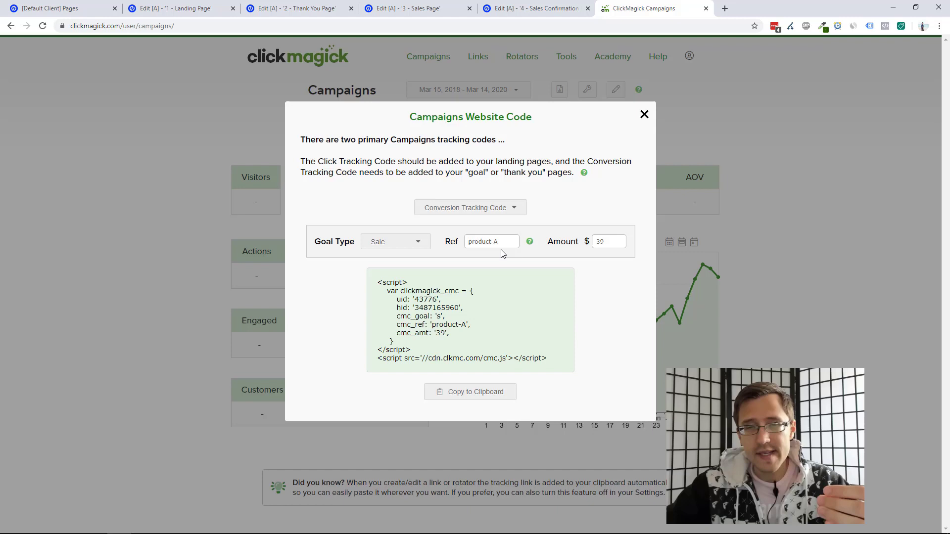
{"action": "left_click_drag", "start_coordinate": [503, 243], "coordinate": [495, 243]}
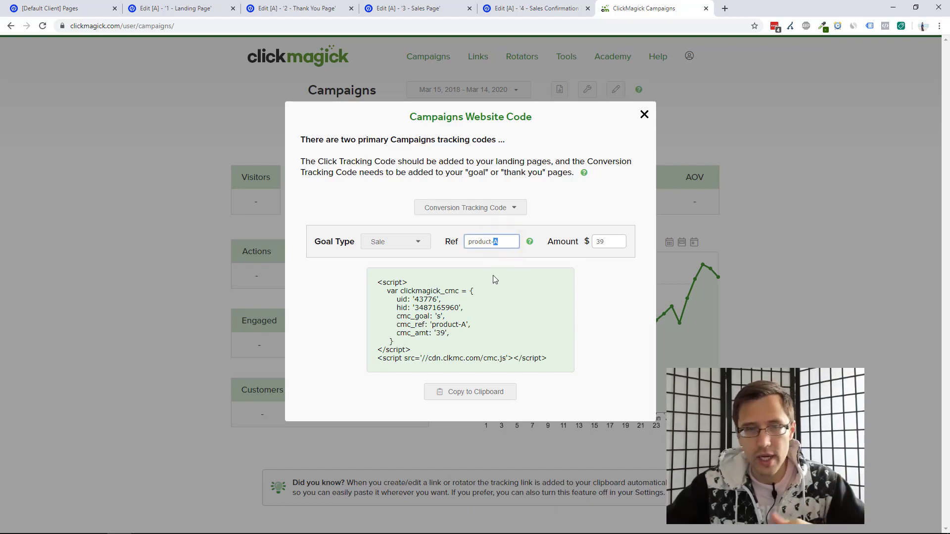
{"action": "left_click", "coordinate": [447, 394]}
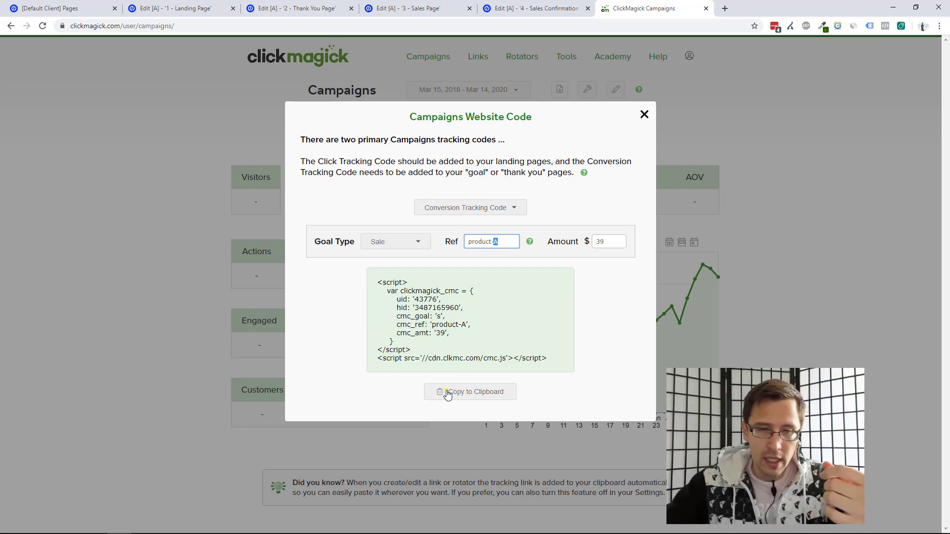
Add a 'CM Campaigns' script with the product-A sale code to the Sales Confirmation page.
{"action": "left_click", "coordinate": [518, 6]}
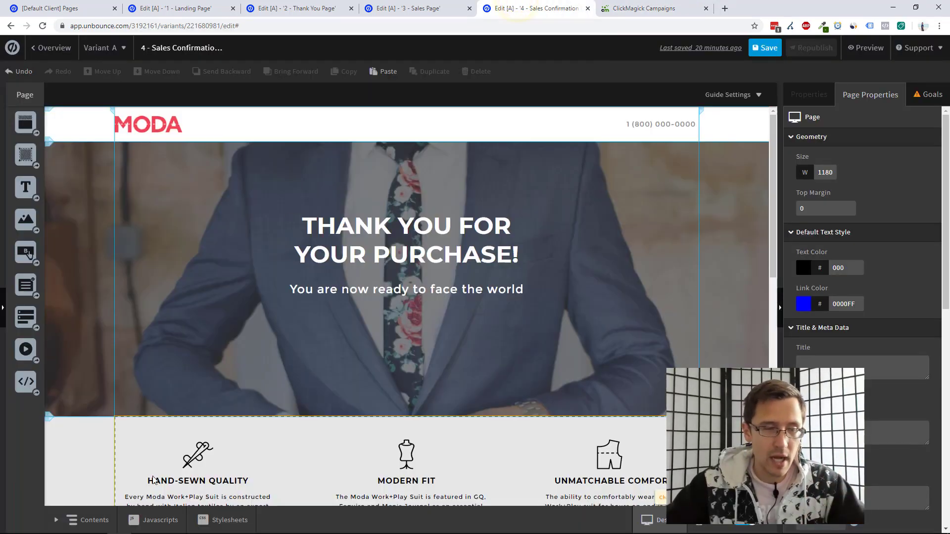
{"action": "left_click", "coordinate": [154, 520]}
{"action": "double_click", "coordinate": [217, 109]}
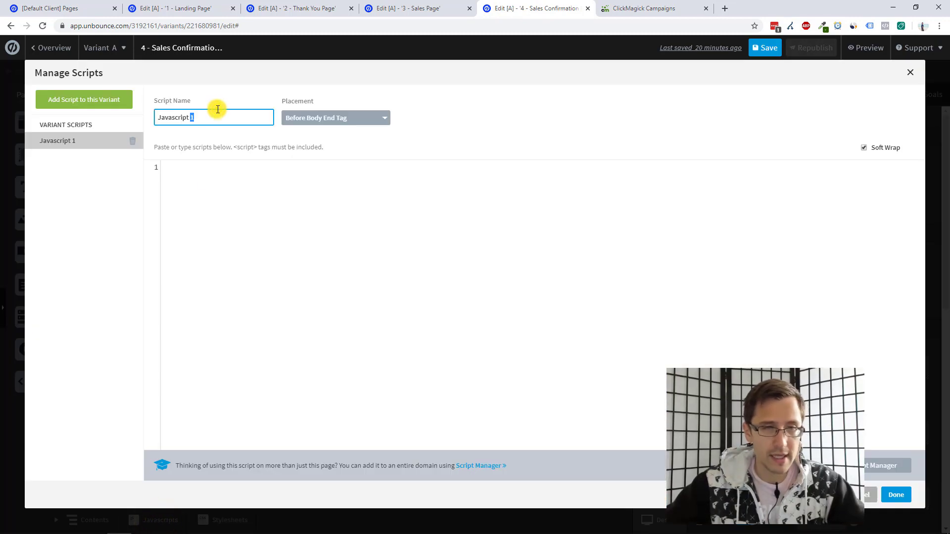
{"action": "triple_click", "coordinate": [215, 109]}
{"action": "type", "text": "CM Camap"}
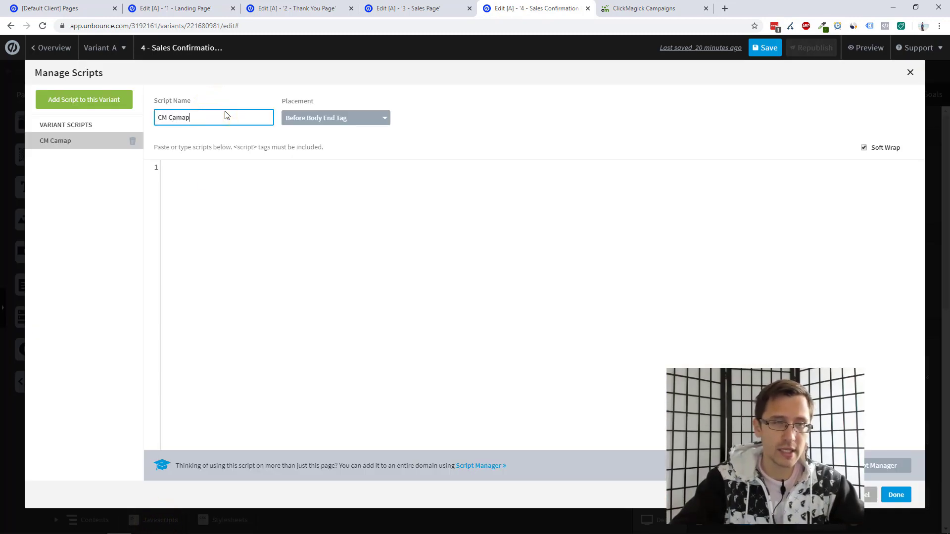
{"action": "key", "text": "BackSpace"}
{"action": "key", "text": "BackSpace"}
{"action": "type", "text": "paigns"}
{"action": "left_click", "coordinate": [173, 166]}
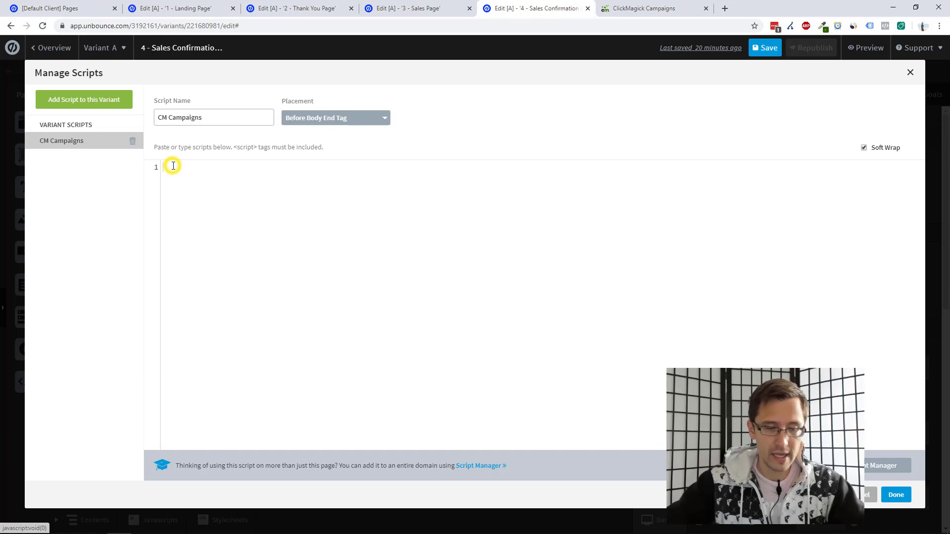
{"action": "key", "text": "ctrl+v"}
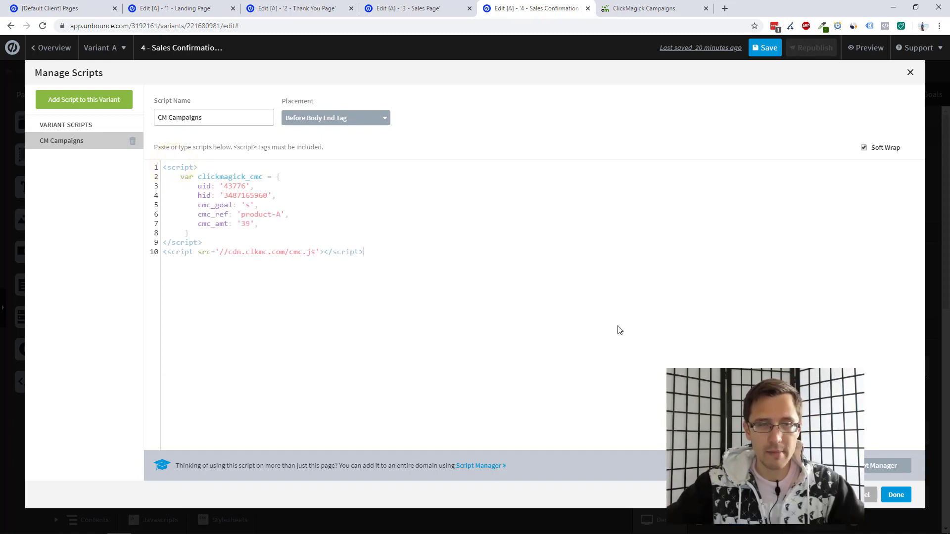
Save and republish the Sales Confirmation page, then return to ClickMagick's Campaigns report.
{"action": "left_click", "coordinate": [893, 495]}
{"action": "left_click", "coordinate": [760, 54]}
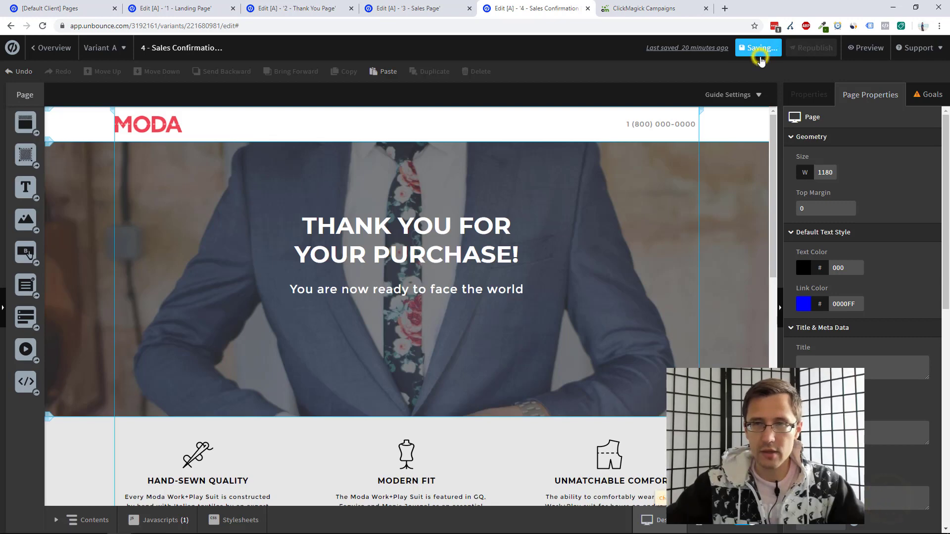
{"action": "left_click", "coordinate": [812, 47]}
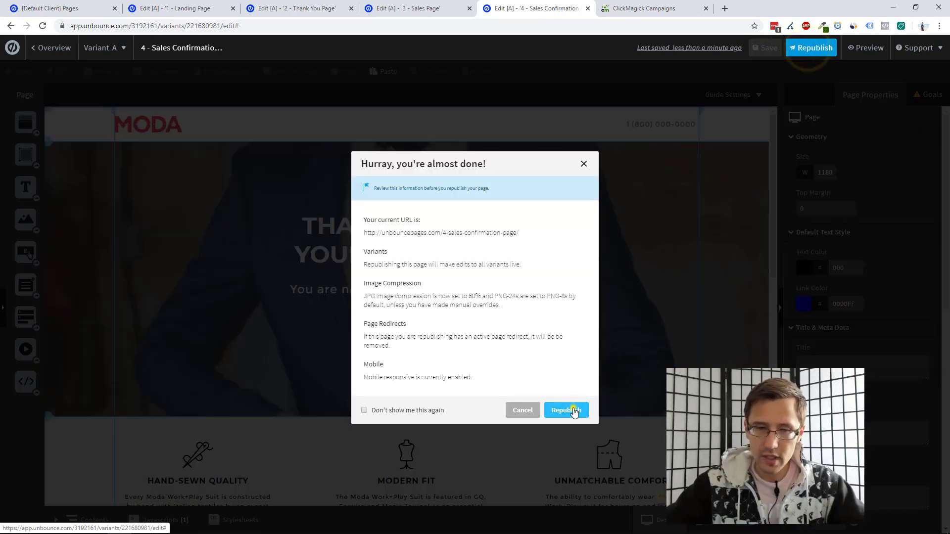
{"action": "left_click", "coordinate": [574, 411]}
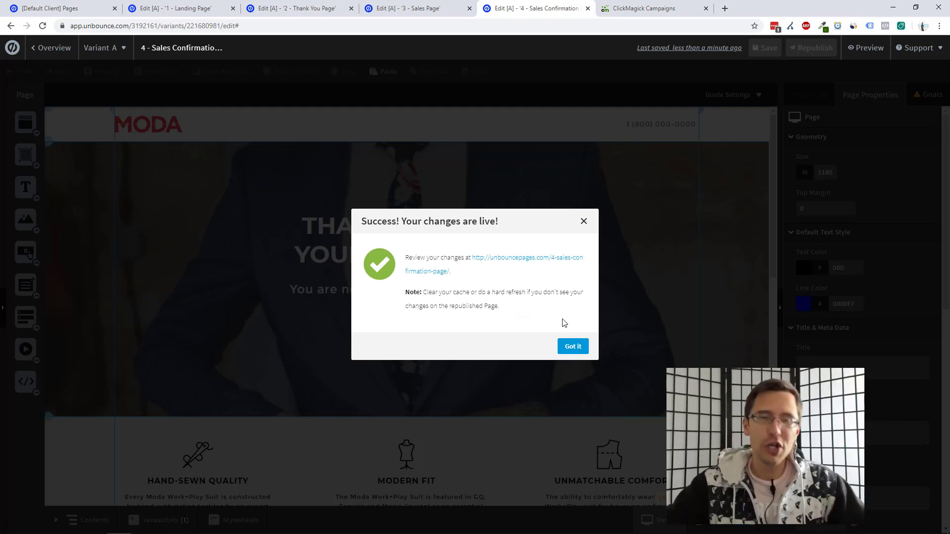
{"action": "left_click", "coordinate": [572, 346]}
{"action": "left_click", "coordinate": [663, 7]}
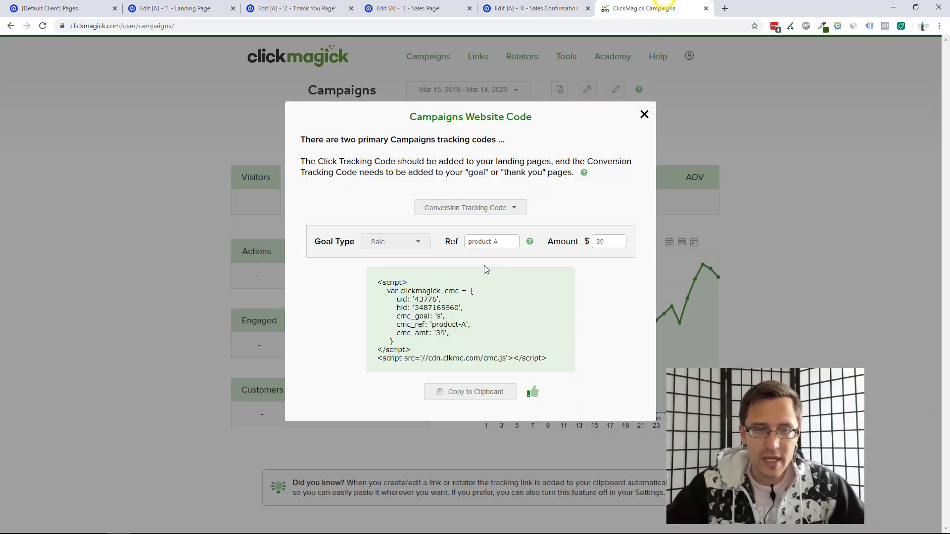
Open ClickMagick's Campaign URL Builder with the Unbounce landing page URL.
{"action": "left_click", "coordinate": [644, 115]}
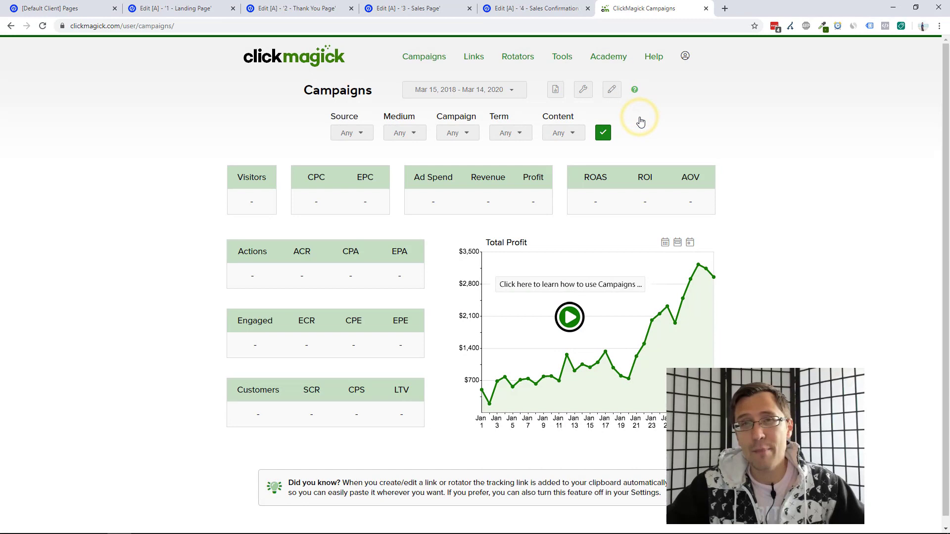
{"action": "left_click", "coordinate": [585, 94]}
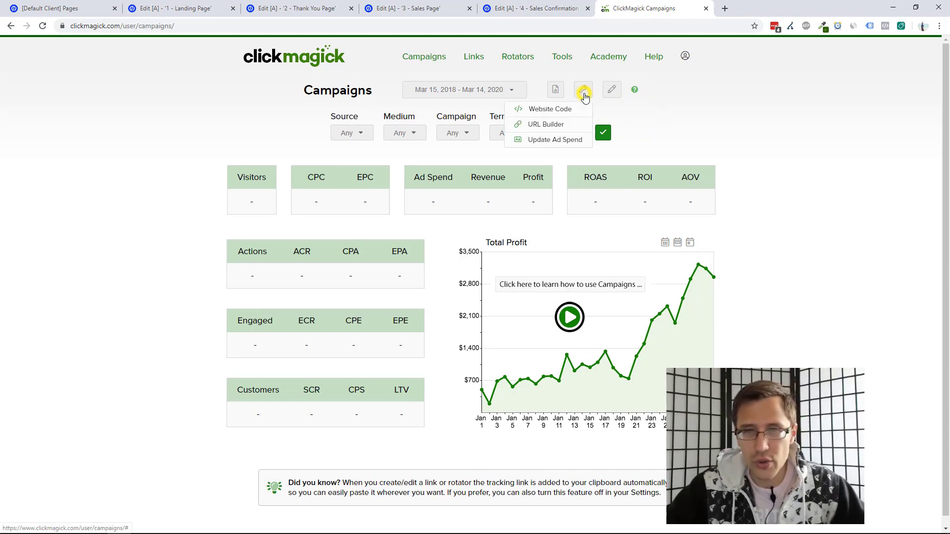
{"action": "left_click", "coordinate": [568, 126]}
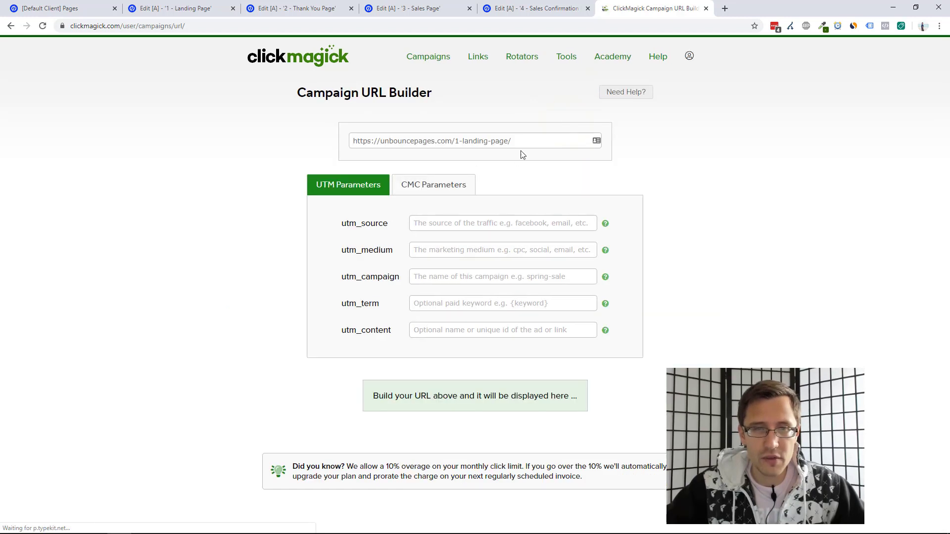
{"action": "triple_click", "coordinate": [439, 142]}
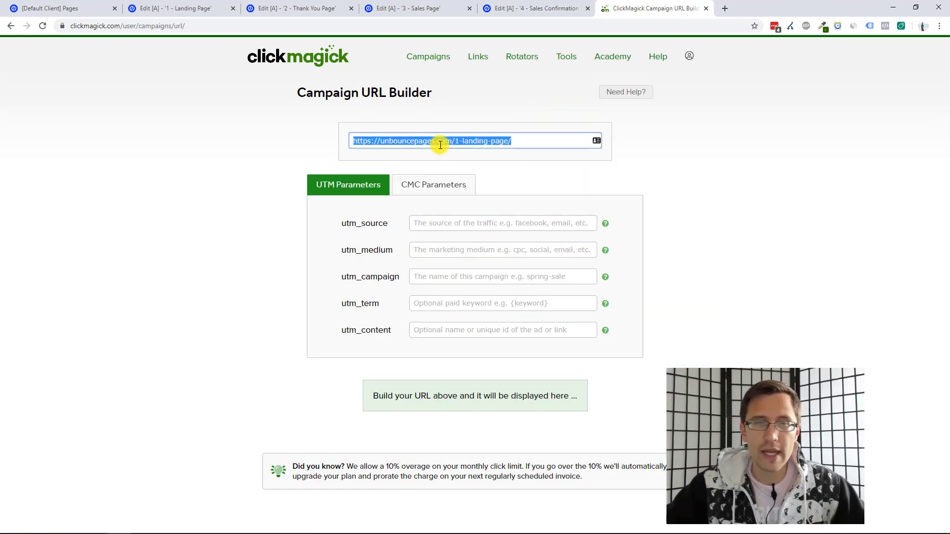
{"action": "left_click", "coordinate": [468, 148]}
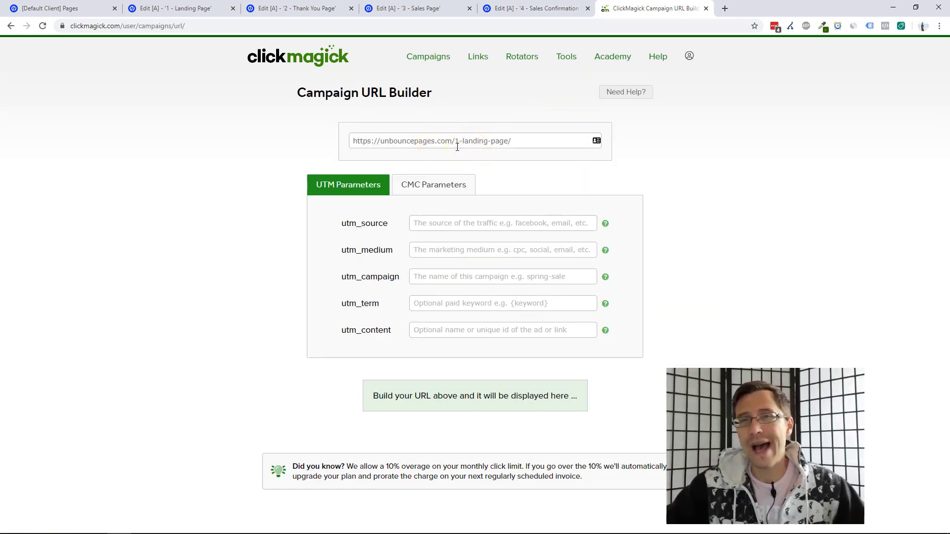
{"action": "left_click", "coordinate": [204, 6]}
{"action": "left_click", "coordinate": [576, 346]}
{"action": "key", "text": "ctrl+Tab"}
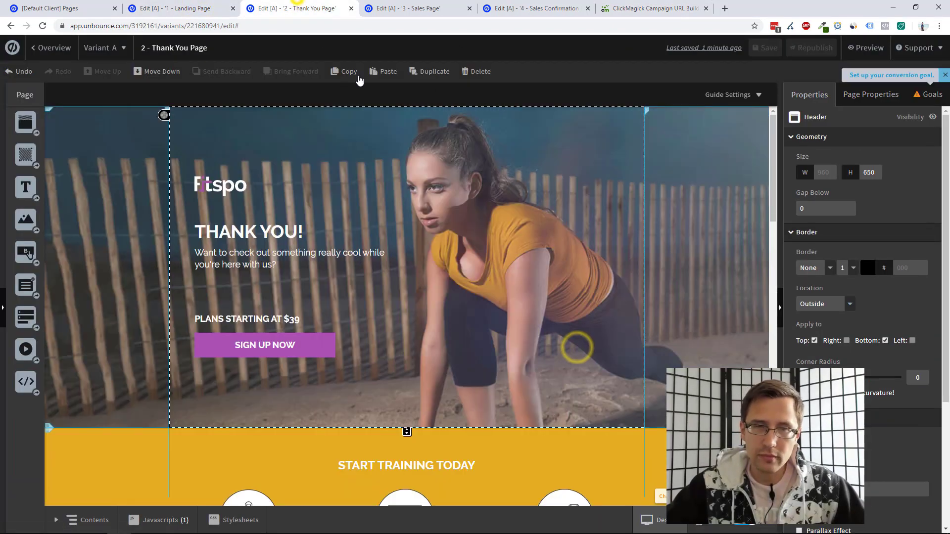
{"action": "left_click", "coordinate": [650, 8]}
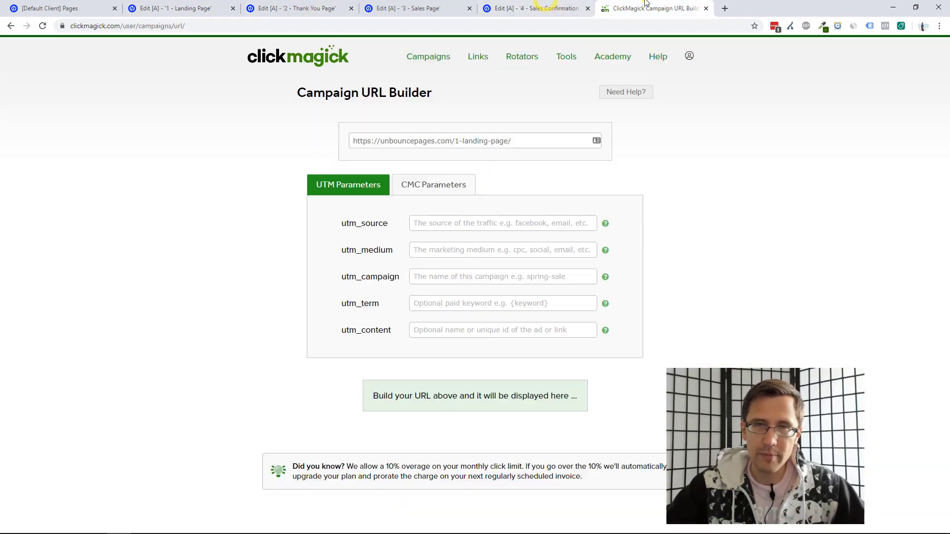
{"action": "triple_click", "coordinate": [471, 138]}
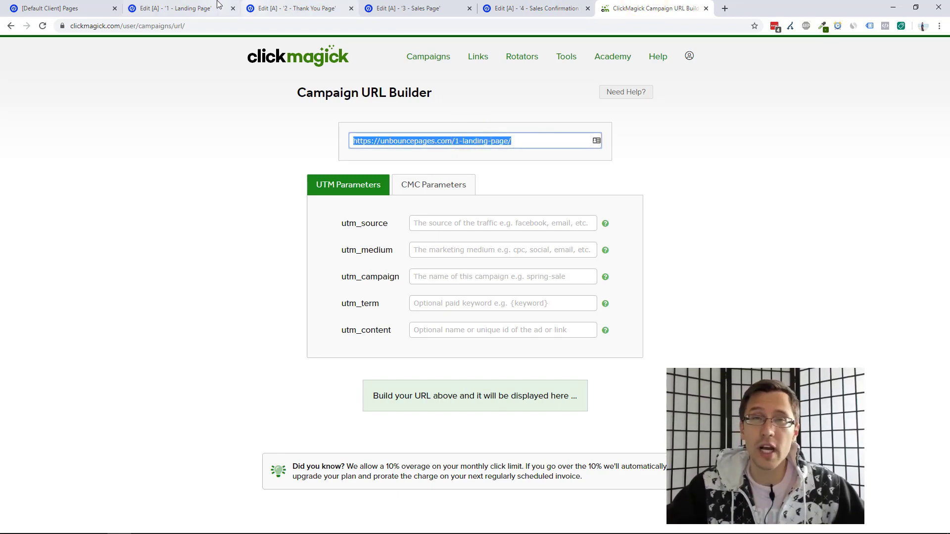
Review the builder's utm_source, utm_medium and utm_campaign fields.
{"action": "left_click", "coordinate": [428, 228]}
{"action": "left_click", "coordinate": [427, 250]}
{"action": "left_click", "coordinate": [425, 276]}
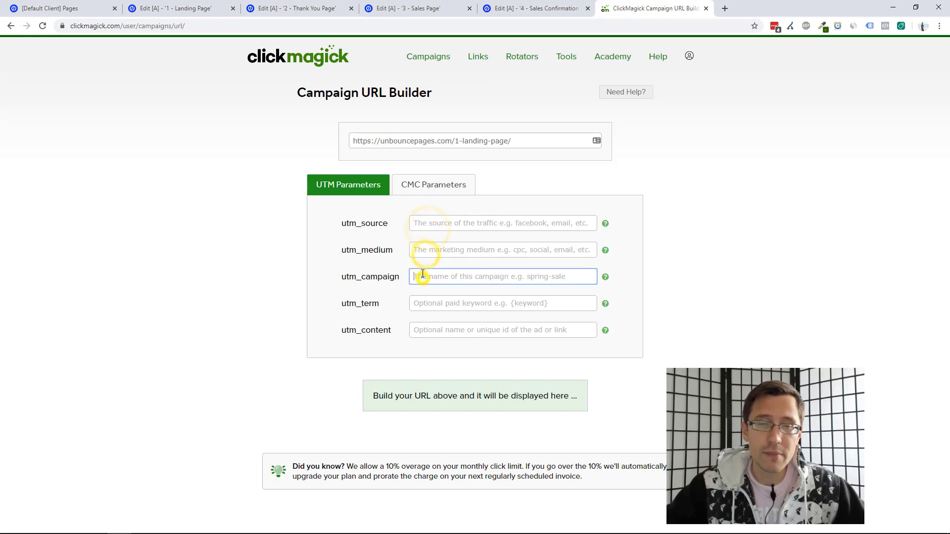
{"action": "left_click", "coordinate": [425, 258]}
{"action": "left_click", "coordinate": [432, 222]}
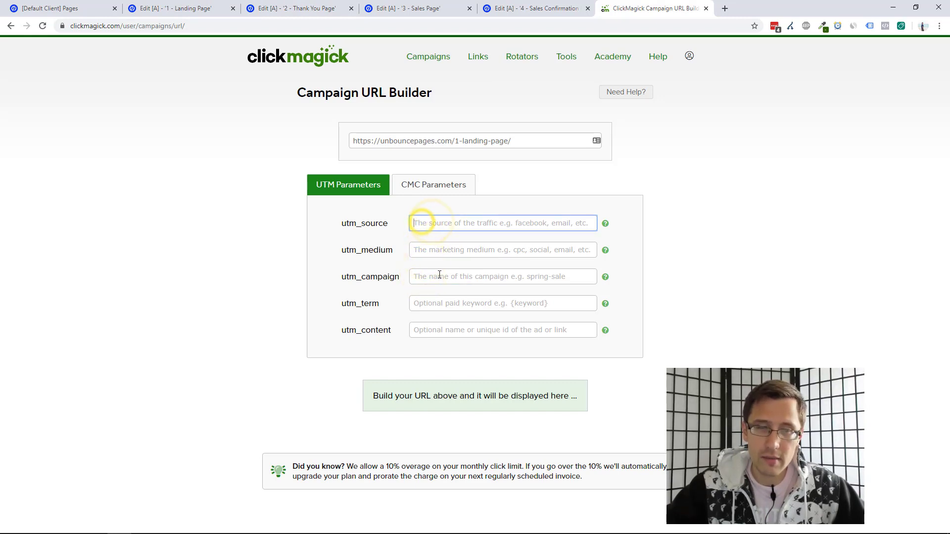
{"action": "left_click_drag", "start_coordinate": [369, 224], "coordinate": [383, 277]}
{"action": "double_click", "coordinate": [384, 277]}
{"action": "left_click", "coordinate": [372, 276]}
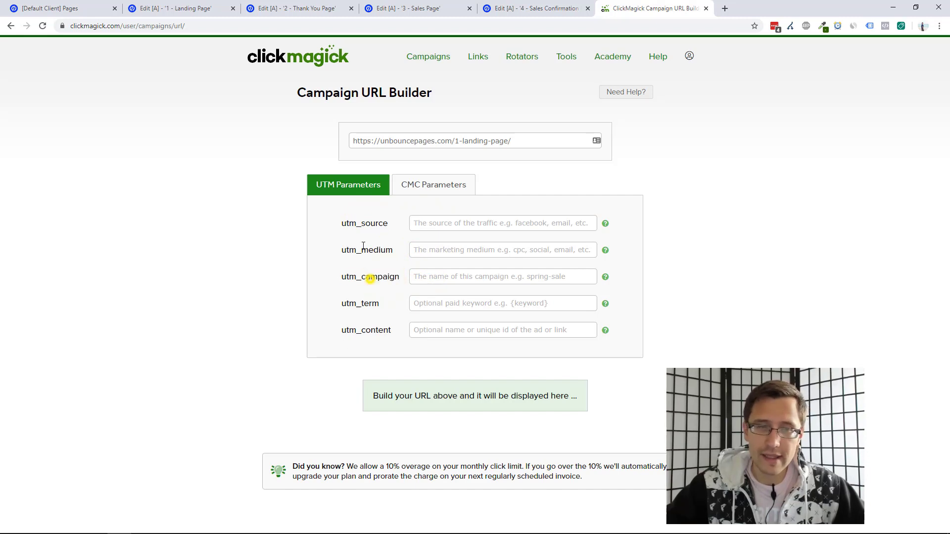
Fill in utm_source facebook, utm_medium cpc and utm_campaign getademo.
{"action": "left_click", "coordinate": [441, 225]}
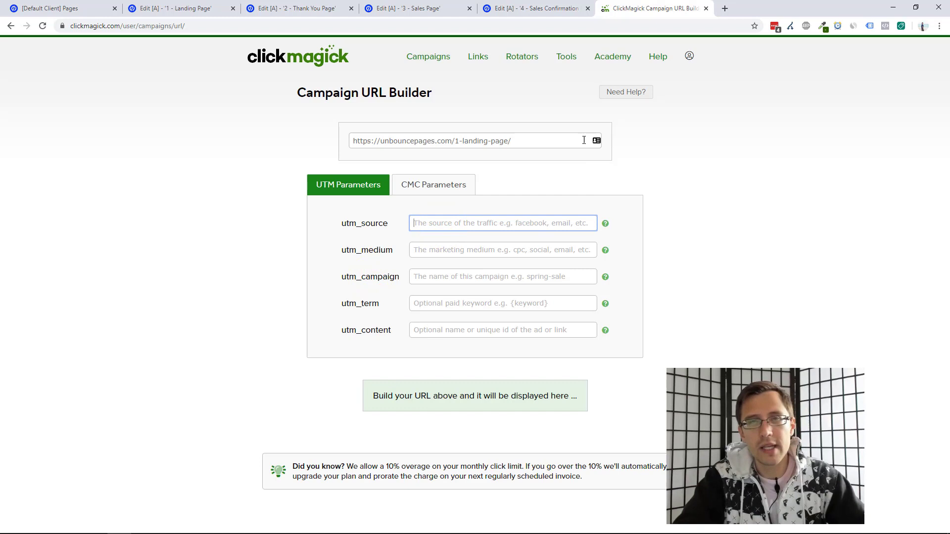
{"action": "type", "text": "facebook"}
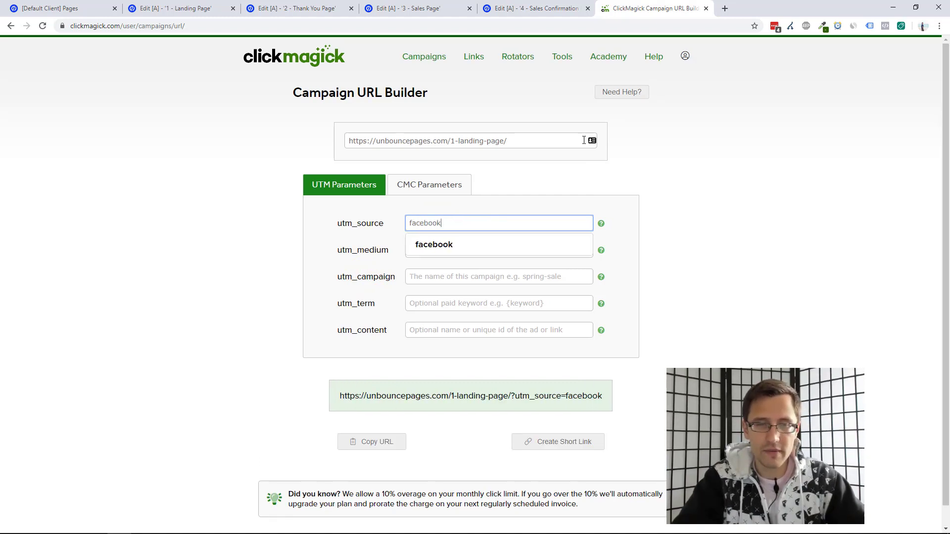
{"action": "key", "text": "Tab"}
{"action": "type", "text": "cpc"}
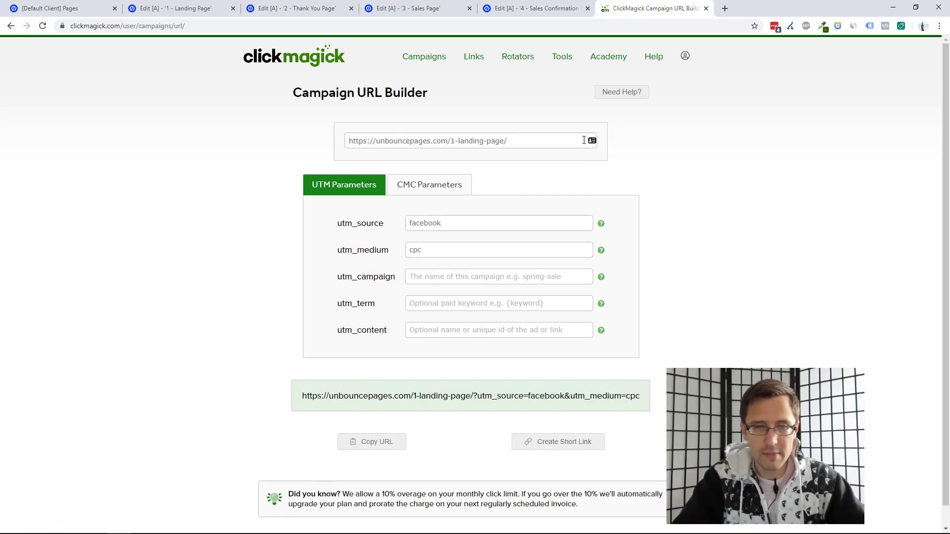
{"action": "key", "text": "Tab"}
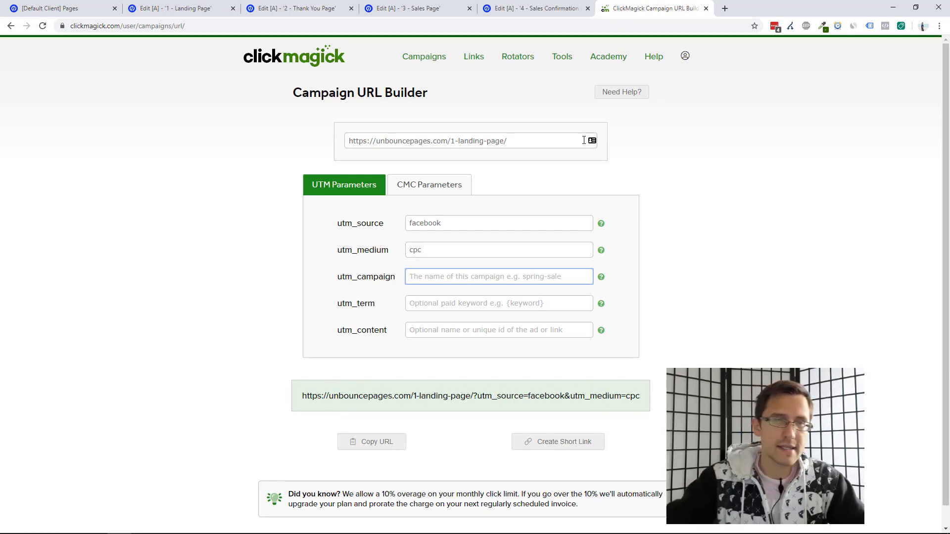
{"action": "left_click", "coordinate": [173, 8]}
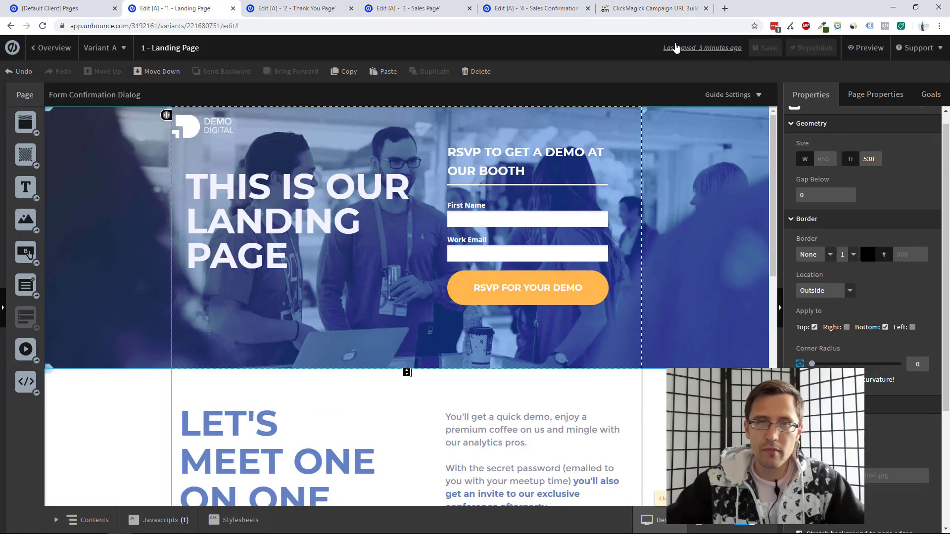
{"action": "left_click", "coordinate": [653, 8]}
{"action": "type", "text": "getad"}
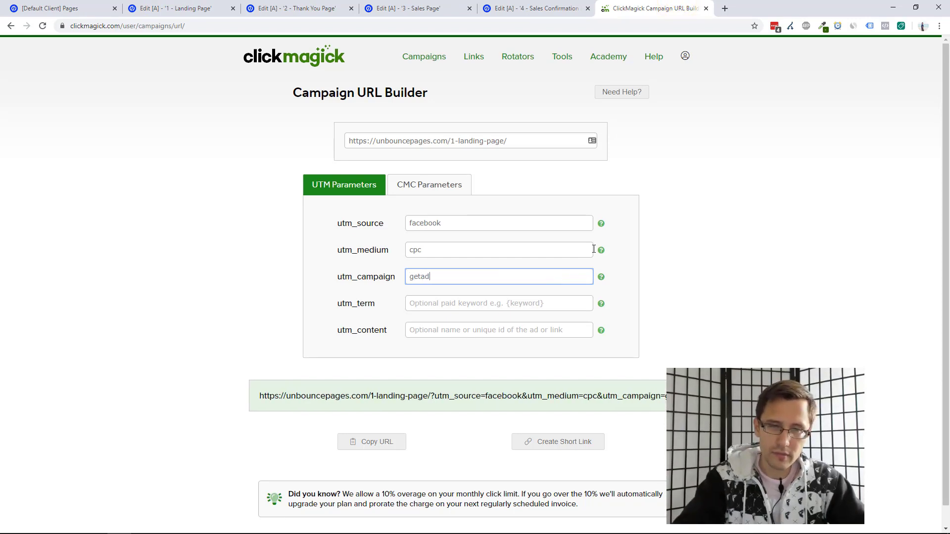
{"action": "type", "text": "emo"}
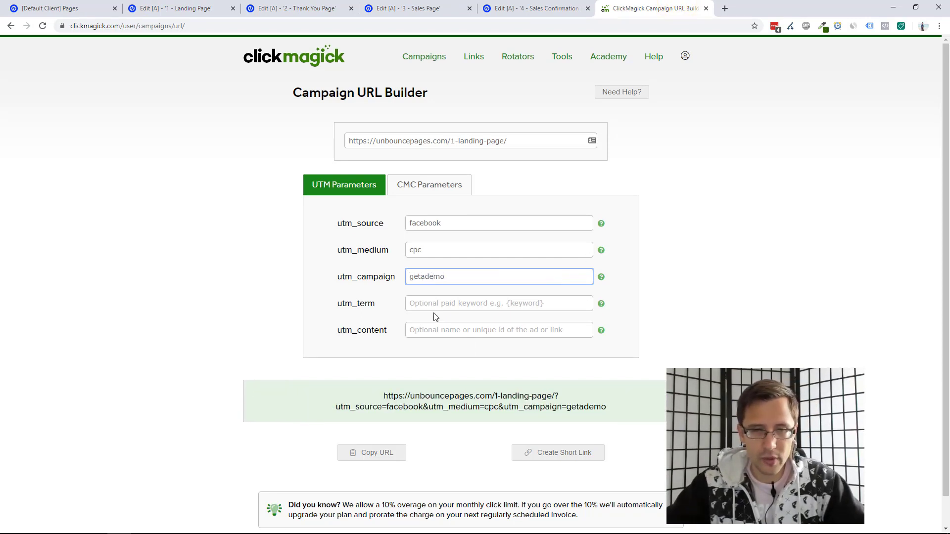
{"action": "key", "text": "BackSpace"}
{"action": "key", "text": "BackSpace"}
{"action": "key", "text": "BackSpace"}
{"action": "key", "text": "BackSpace"}
{"action": "key", "text": "BackSpace"}
{"action": "key", "text": "BackSpace"}
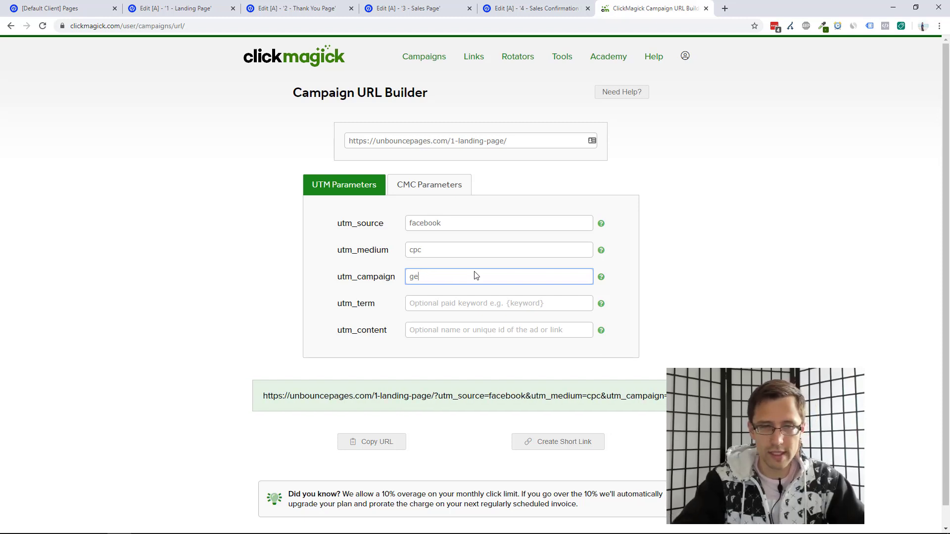
{"action": "type", "text": "tademo"}
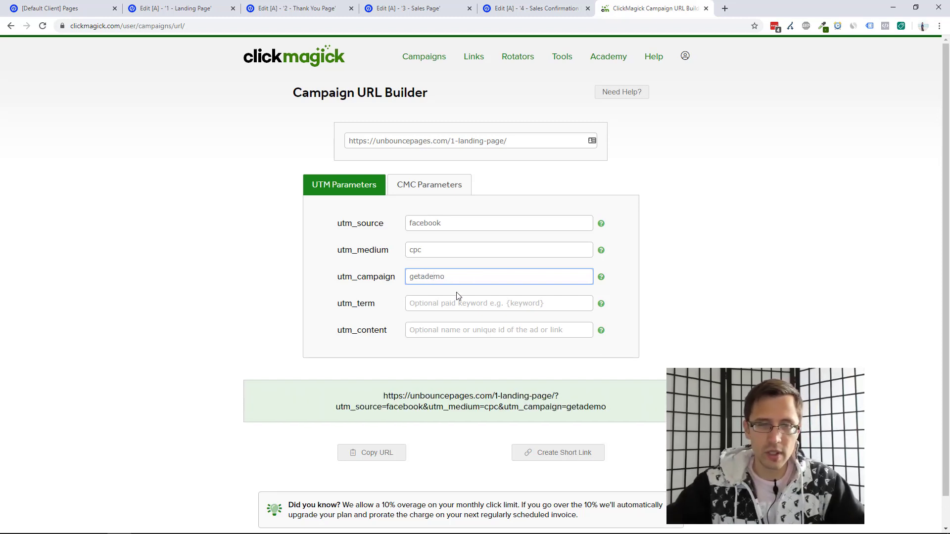
Enter {keyword} as the utm_term, then select the facebook source value to replace it.
{"action": "left_click", "coordinate": [456, 301]}
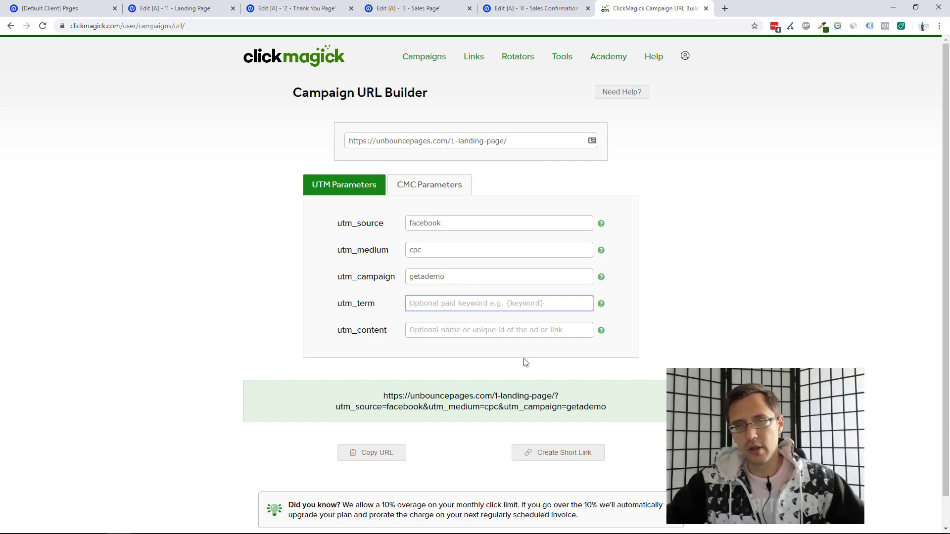
{"action": "type", "text": "{"}
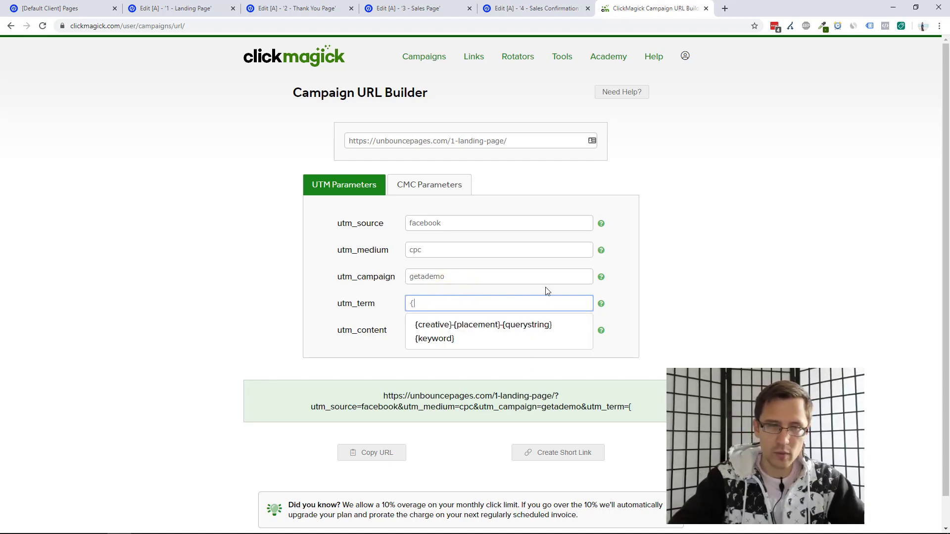
{"action": "type", "text": "keyword}"}
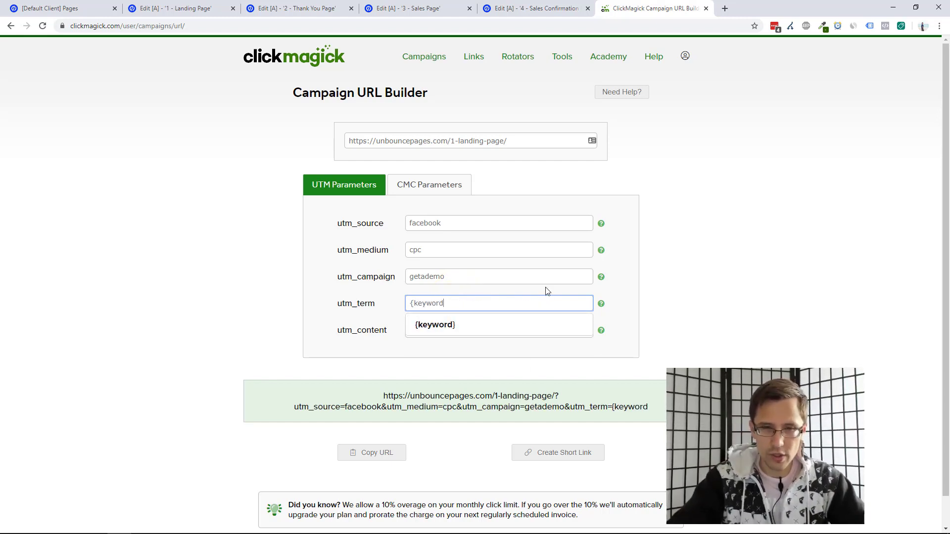
{"action": "left_click", "coordinate": [259, 285]}
{"action": "triple_click", "coordinate": [428, 303]}
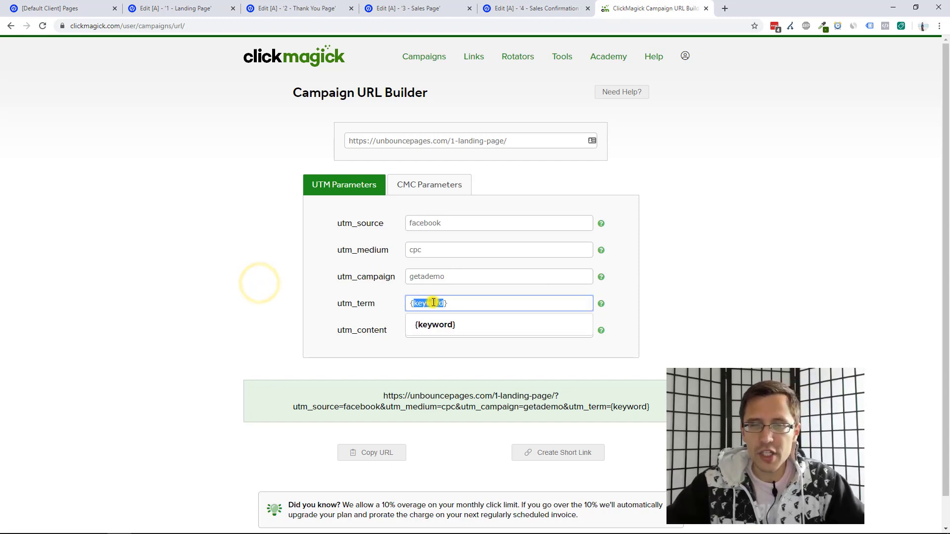
{"action": "double_click", "coordinate": [434, 221]}
Change the source to {keyword}, medium to {querystring} and campaign to {creative}-{adid}.
{"action": "type", "text": "{keyw"}
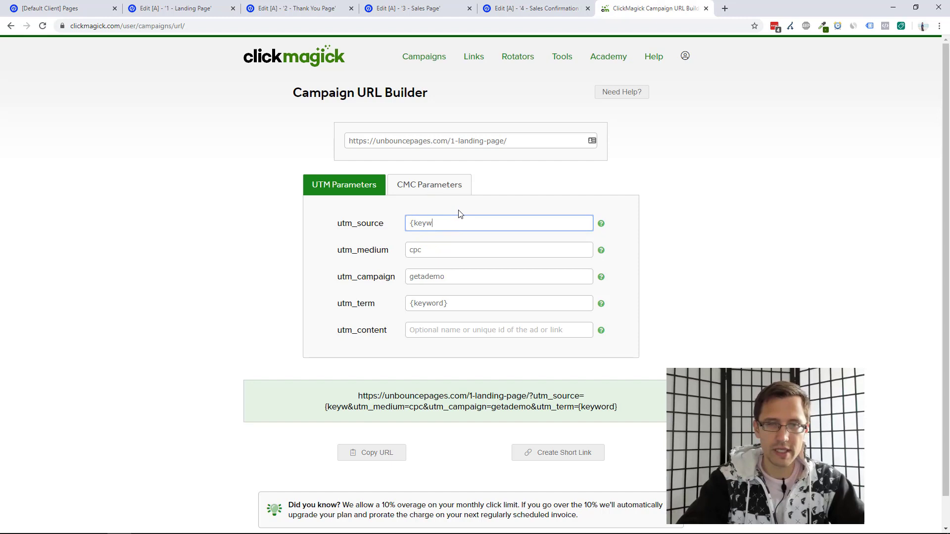
{"action": "type", "text": "ord}"}
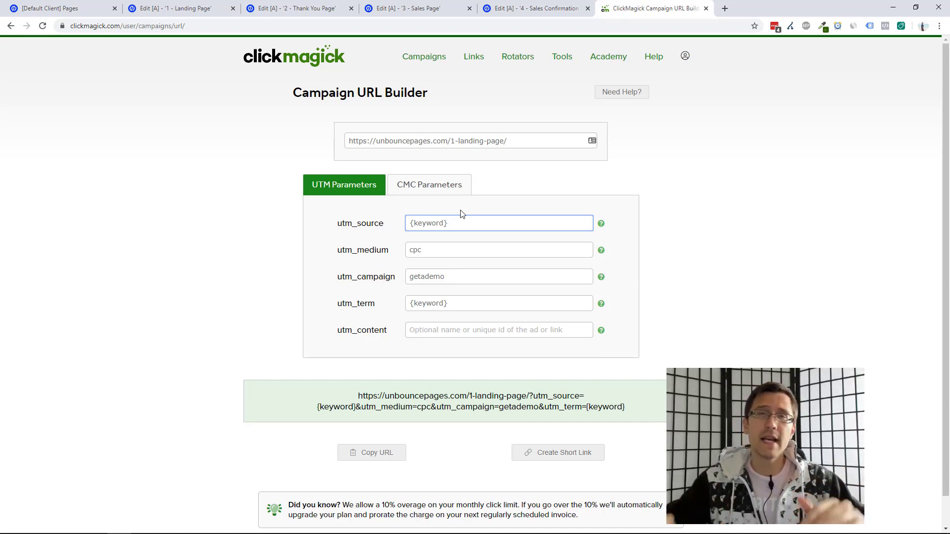
{"action": "double_click", "coordinate": [435, 224]}
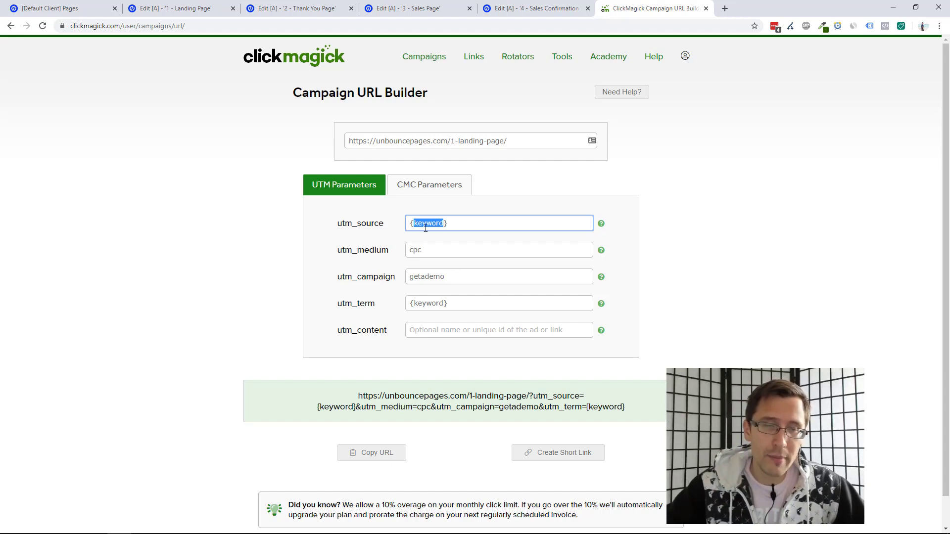
{"action": "double_click", "coordinate": [439, 246]}
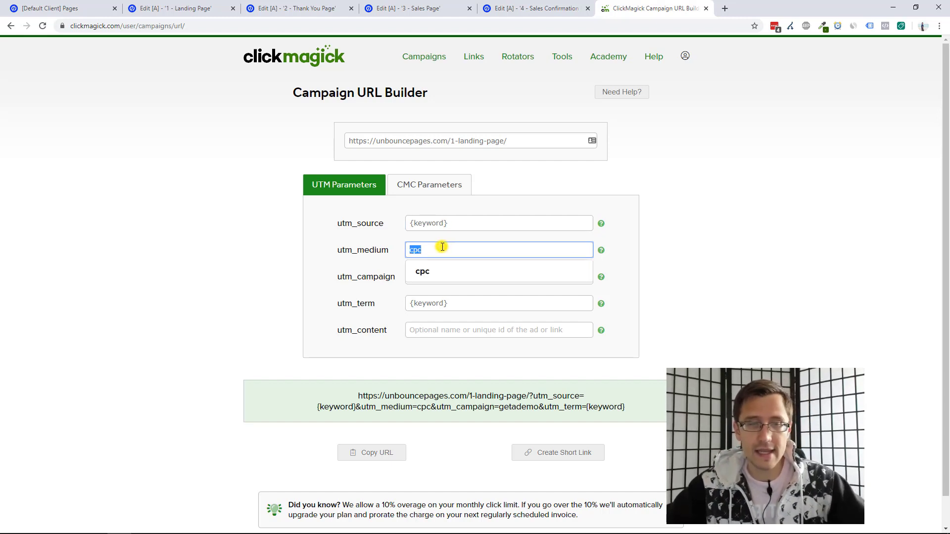
{"action": "type", "text": "{querystring}"}
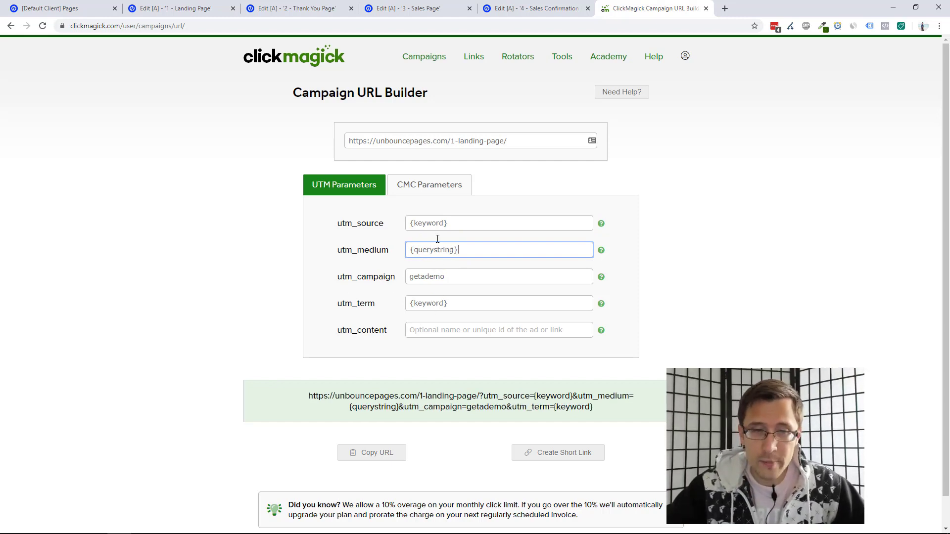
{"action": "left_click", "coordinate": [466, 219]}
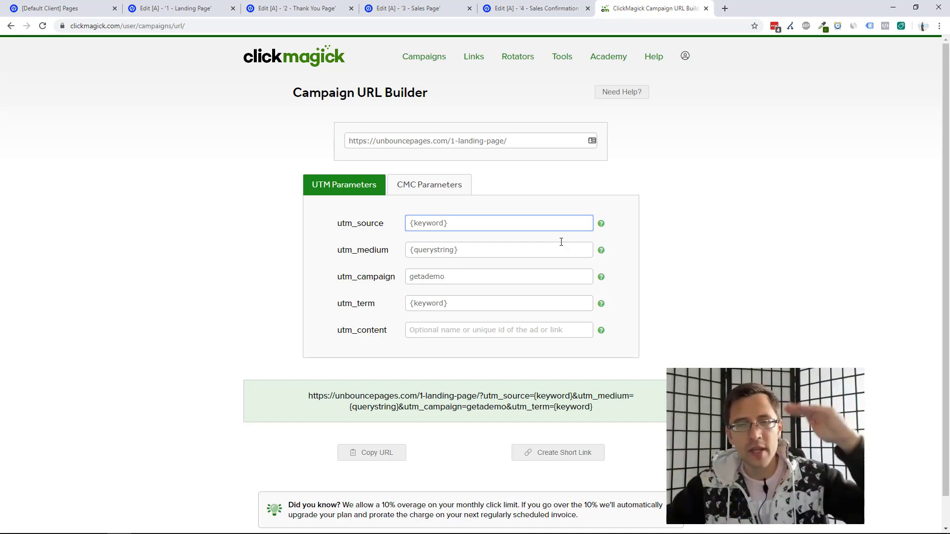
{"action": "double_click", "coordinate": [460, 275]}
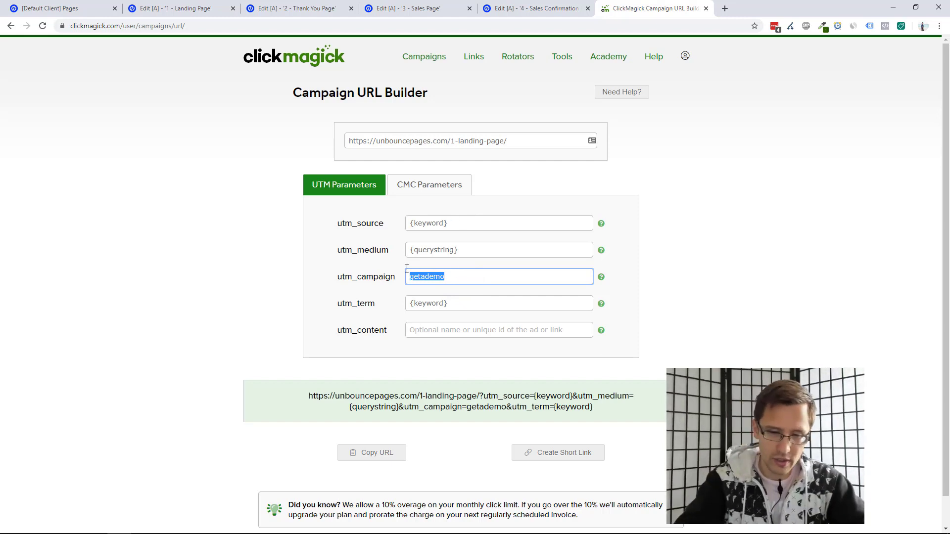
{"action": "type", "text": "{creative}"}
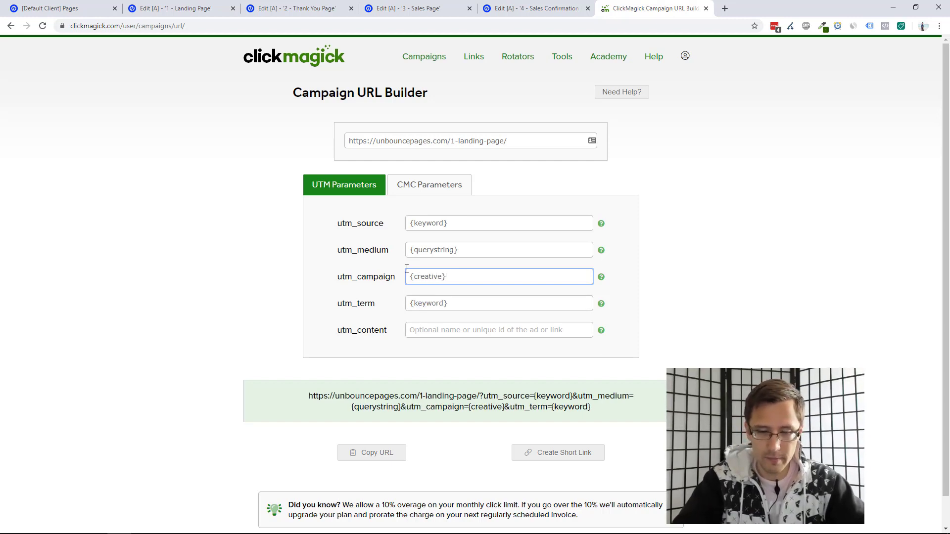
{"action": "type", "text": "-{adid"}
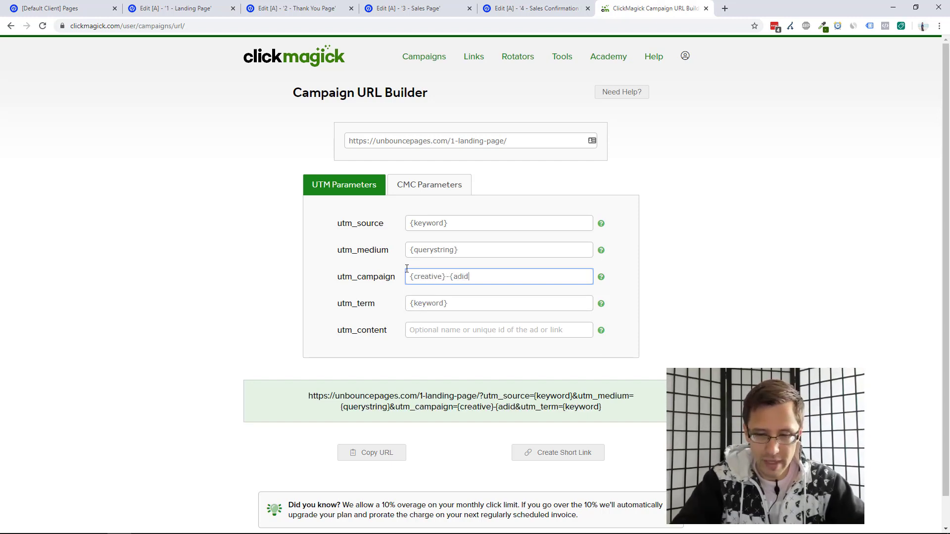
{"action": "type", "text": "}"}
Clear the utm_term value and copy the finished tracking URL.
{"action": "left_click", "coordinate": [430, 303]}
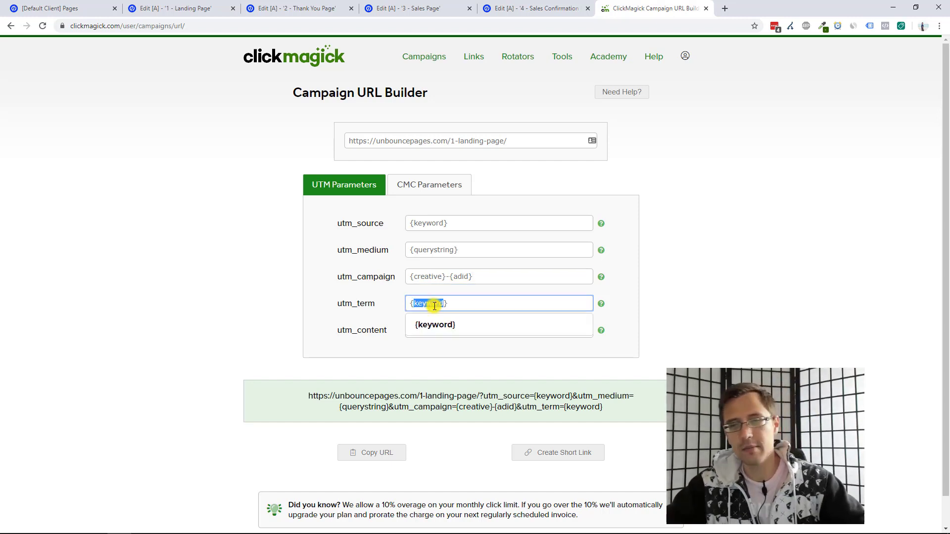
{"action": "key", "text": "BackSpace"}
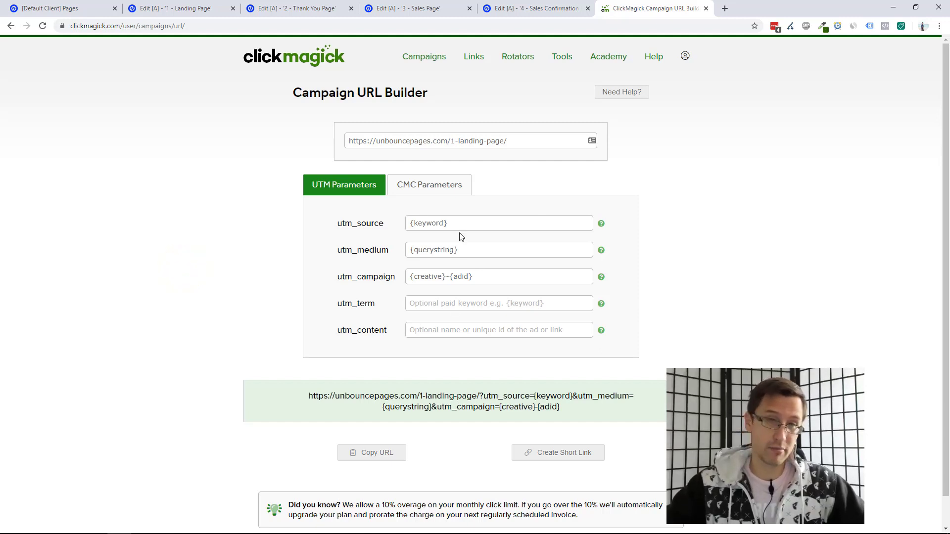
{"action": "left_click", "coordinate": [382, 451]}
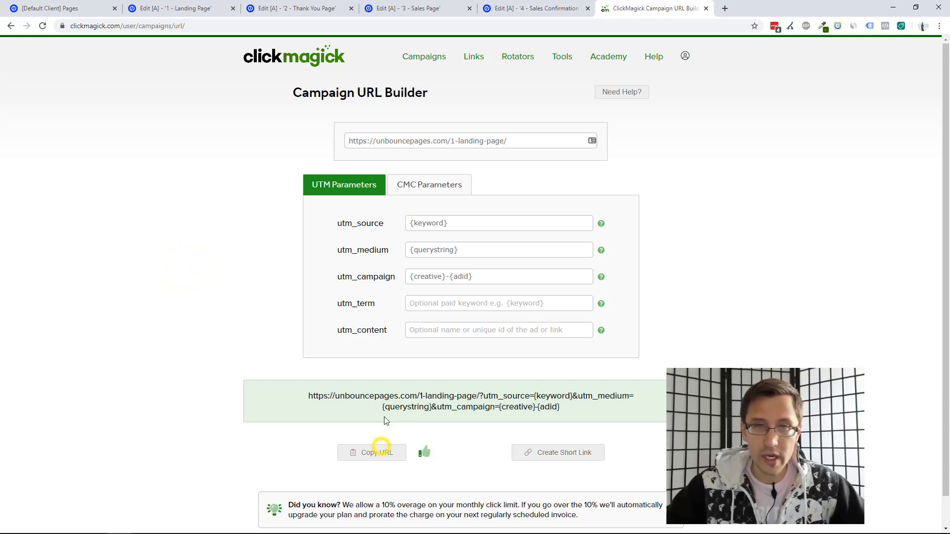
Load the copied tracking URL in a new browser tab.
{"action": "left_click", "coordinate": [725, 9]}
{"action": "key", "text": "ctrl+v"}
{"action": "key", "text": "Return"}
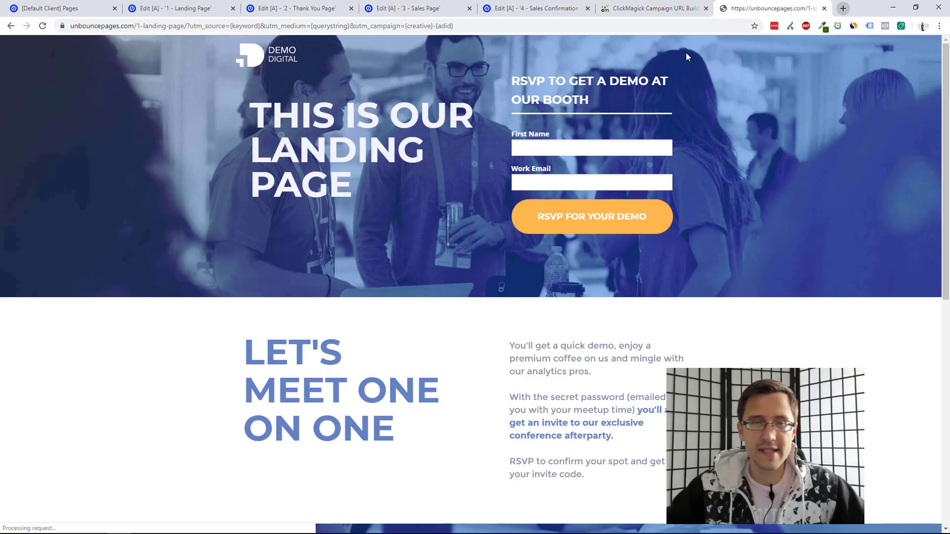
Check ClickMagick's Campaigns dashboard and Funnel Steps report for the single recorded visitor.
{"action": "left_click", "coordinate": [653, 8]}
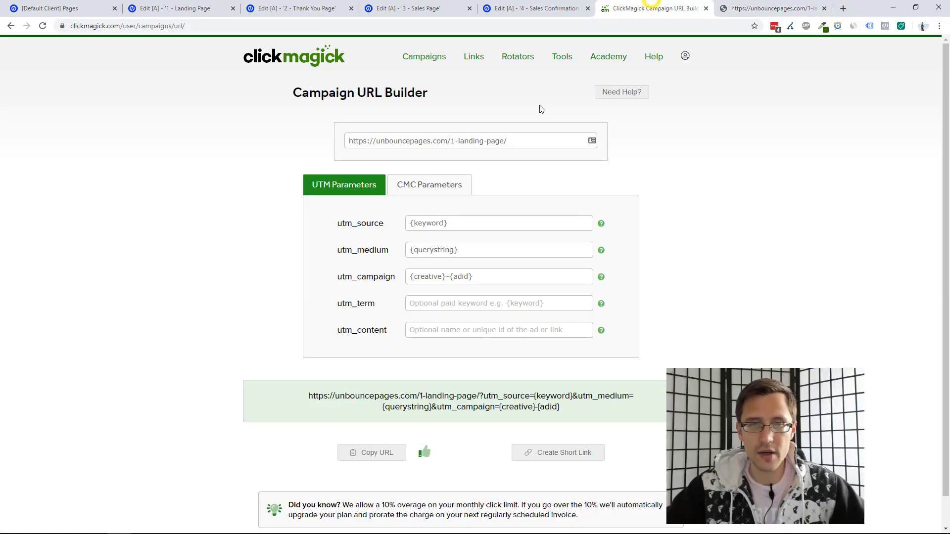
{"action": "left_click", "coordinate": [433, 64]}
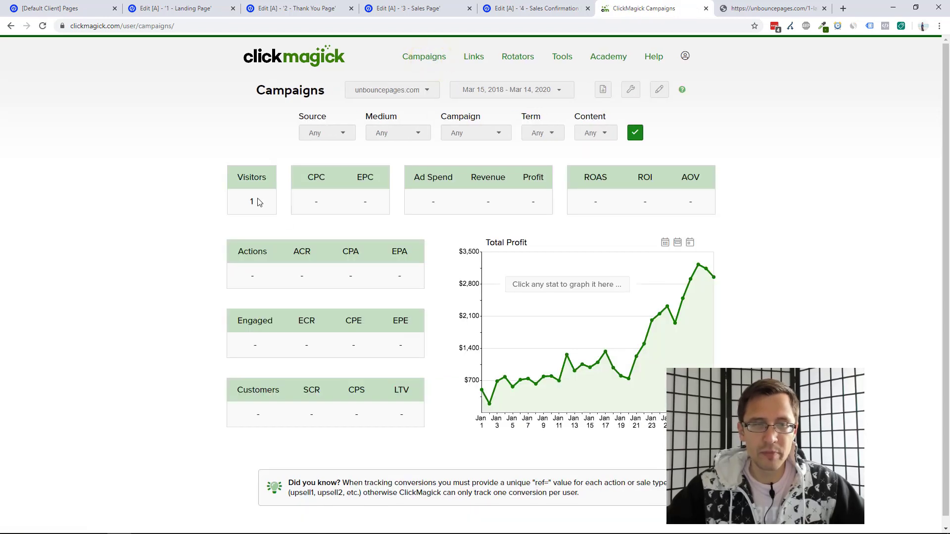
{"action": "double_click", "coordinate": [247, 202]}
{"action": "left_click", "coordinate": [174, 195]}
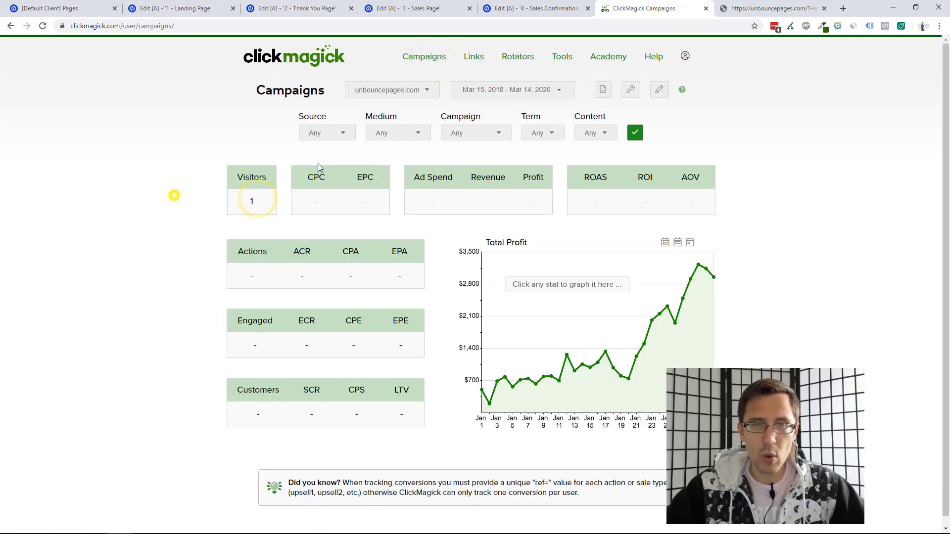
{"action": "left_click", "coordinate": [602, 90]}
{"action": "left_click", "coordinate": [588, 127]}
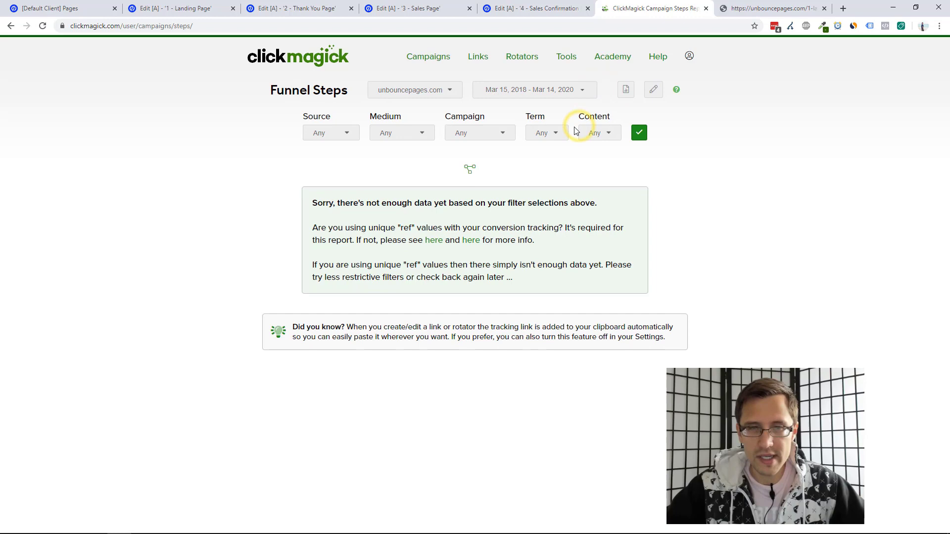
{"action": "left_click", "coordinate": [423, 58]}
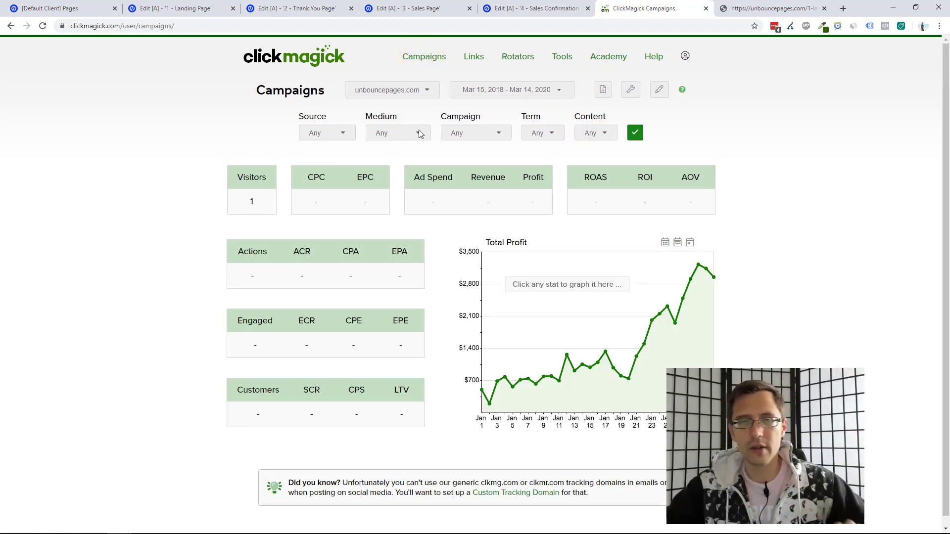
On the landing page, click RSVP, SIGN UP NOW and BUY IT NOW to reach the confirmation page.
{"action": "left_click", "coordinate": [757, 7]}
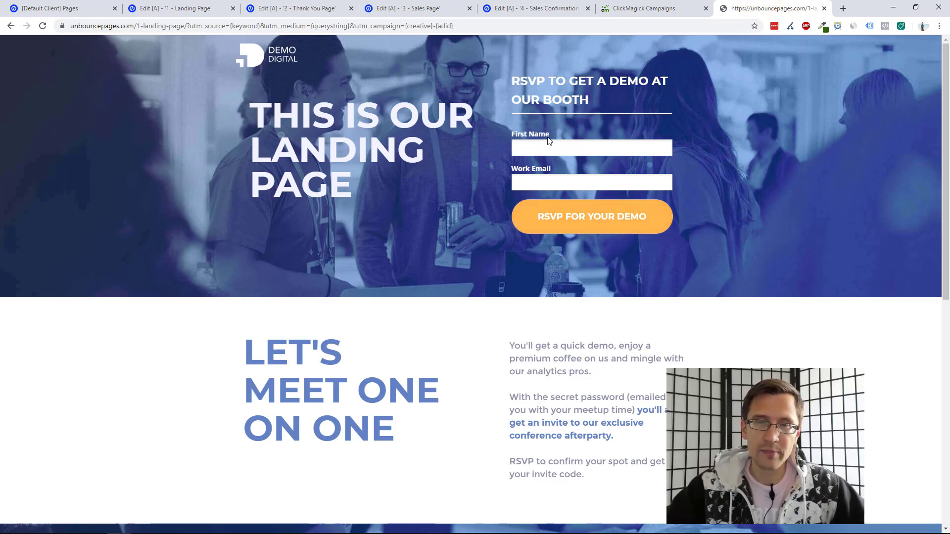
{"action": "left_click", "coordinate": [538, 217]}
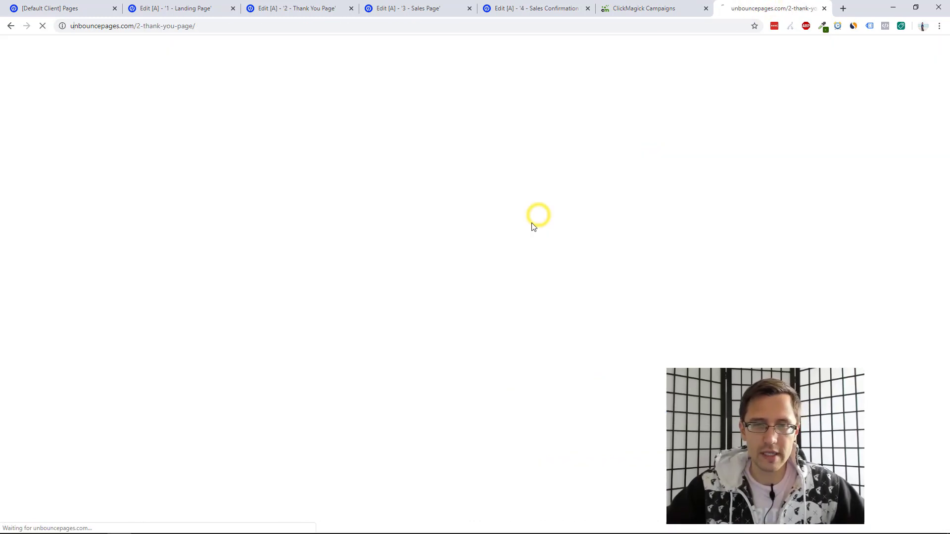
{"action": "left_click", "coordinate": [292, 274]}
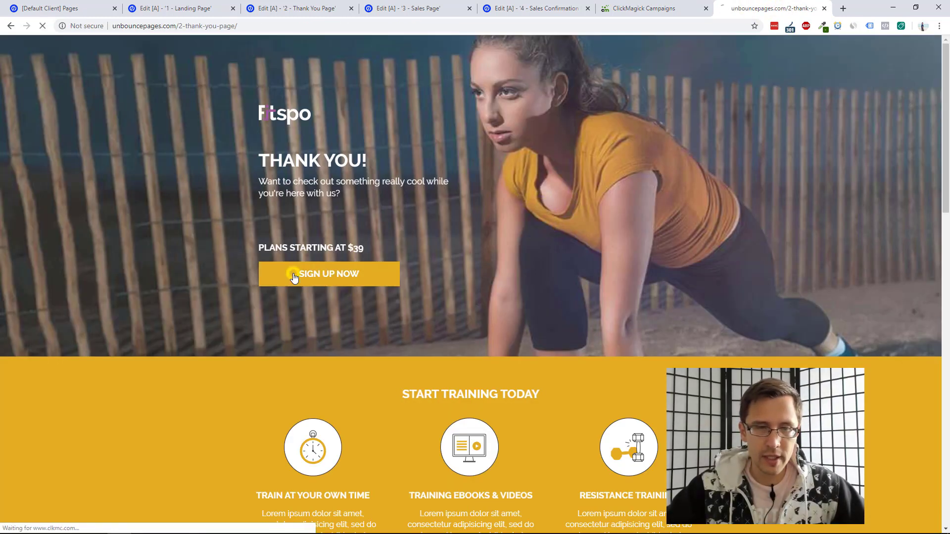
{"action": "left_click", "coordinate": [293, 250]}
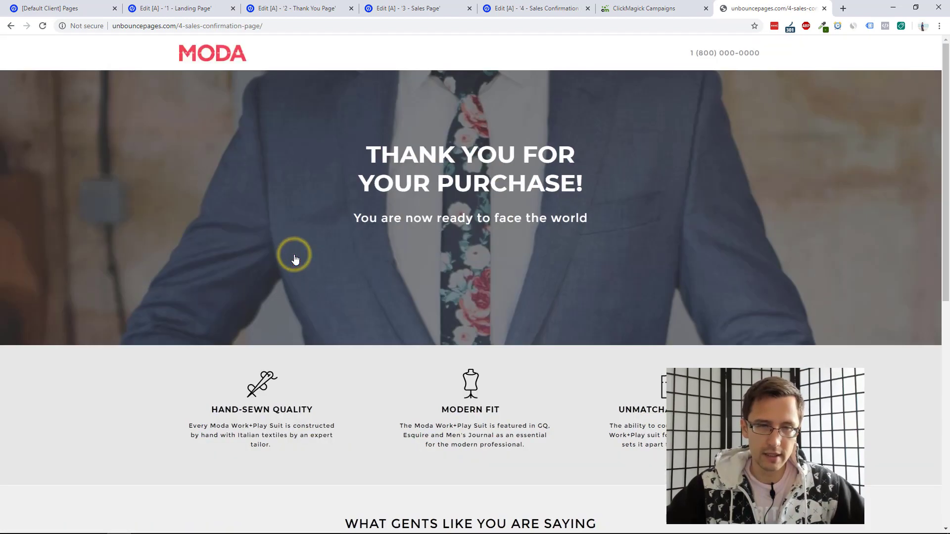
Refresh Campaigns and view the Funnel Steps report, confirming $39 revenue, one customer and one visit per step.
{"action": "left_click", "coordinate": [638, 5]}
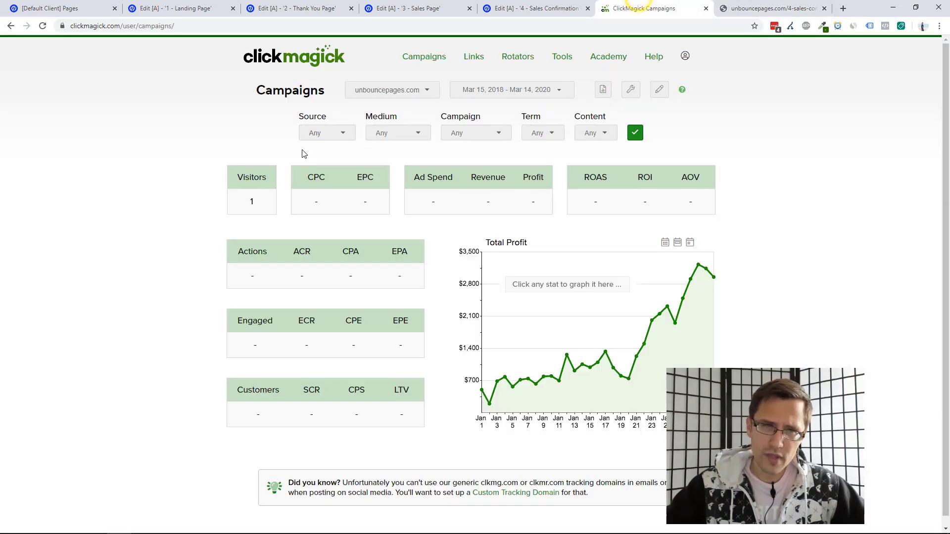
{"action": "left_click", "coordinate": [435, 60]}
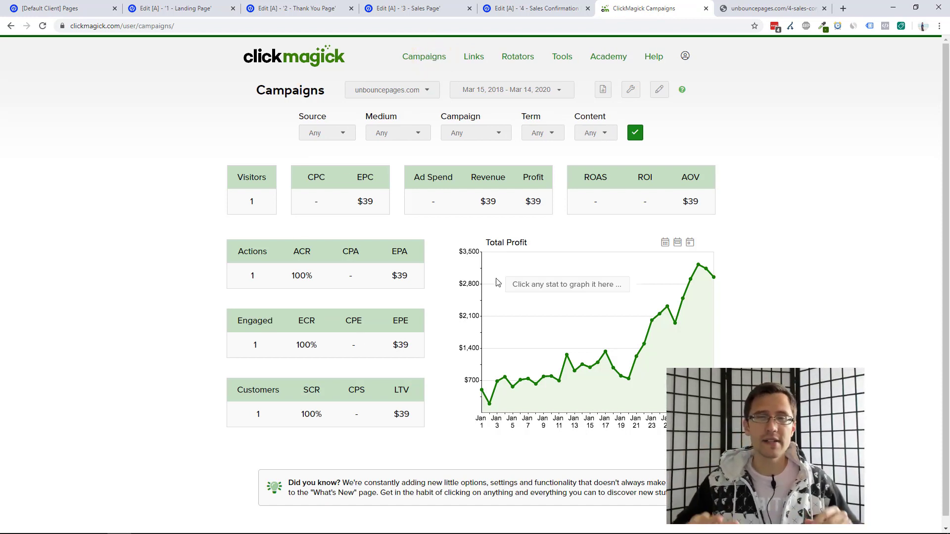
{"action": "left_click", "coordinate": [603, 89]}
{"action": "left_click", "coordinate": [625, 123]}
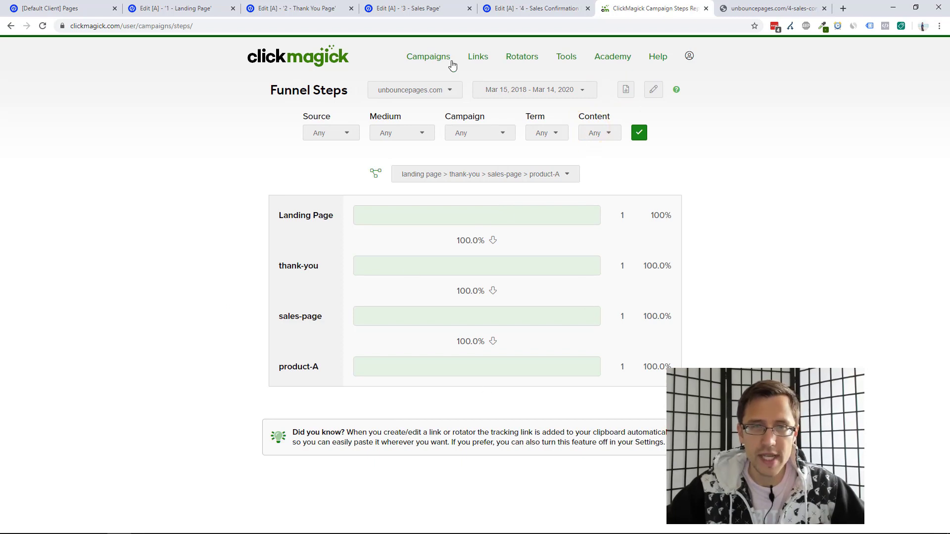
{"action": "left_click", "coordinate": [424, 60]}
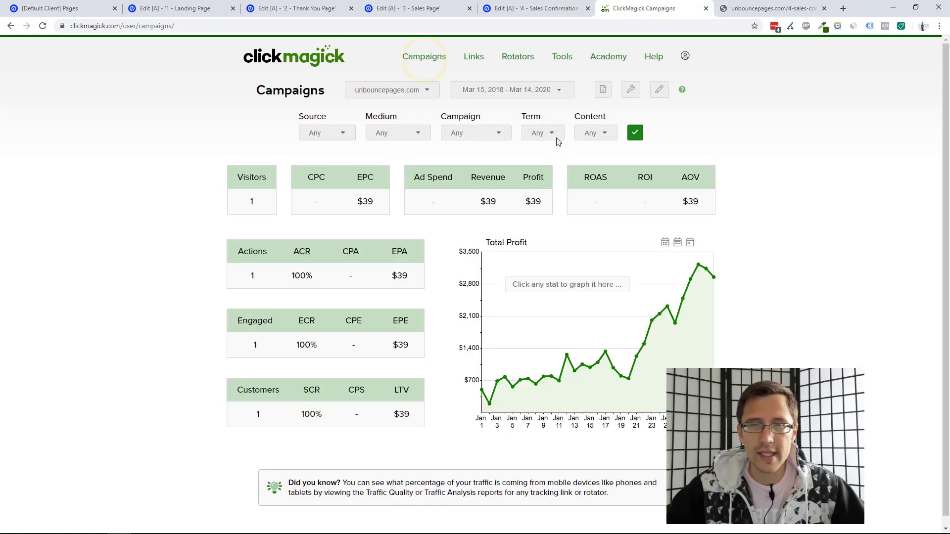
In the Campaign URL Builder, enter google, {keyword}, hi and {querystring} as source, medium, campaign and term, then copy.
{"action": "left_click", "coordinate": [629, 89]}
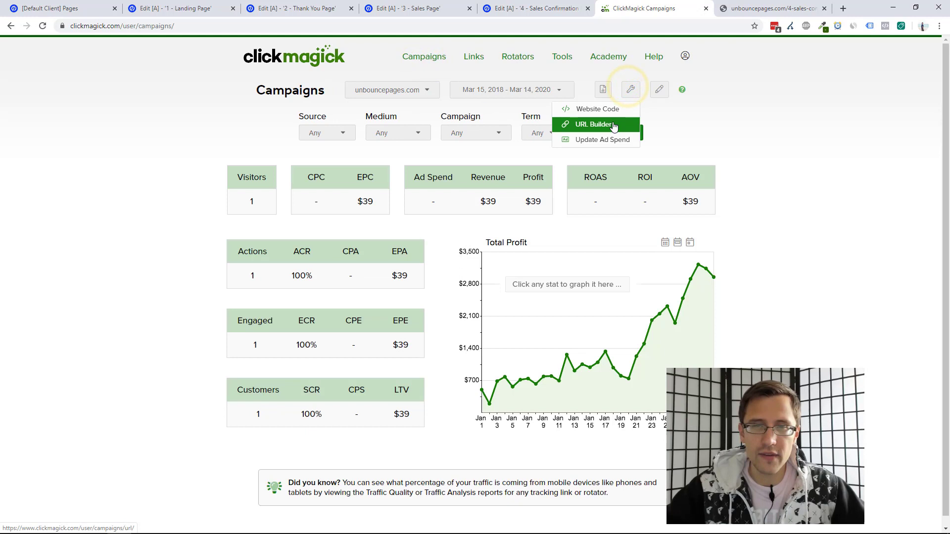
{"action": "left_click", "coordinate": [613, 126]}
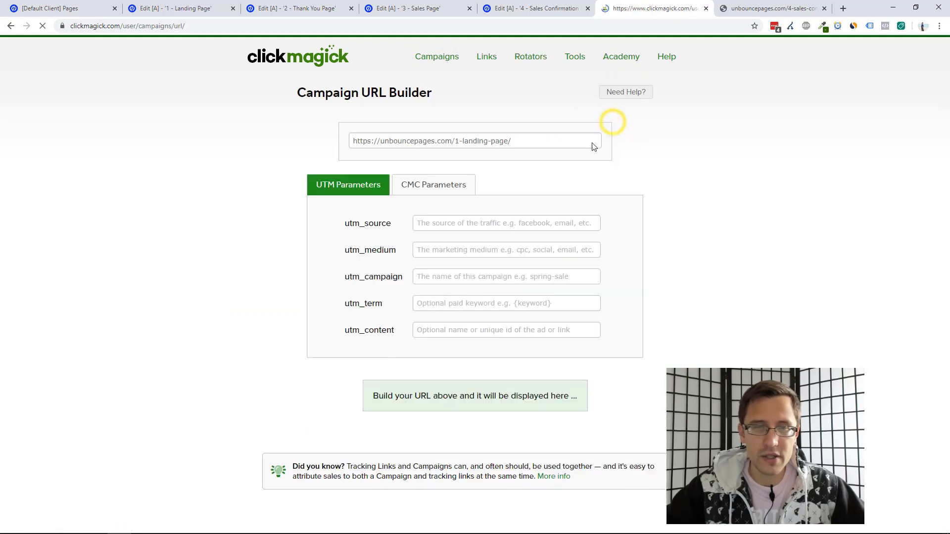
{"action": "left_click", "coordinate": [453, 223]}
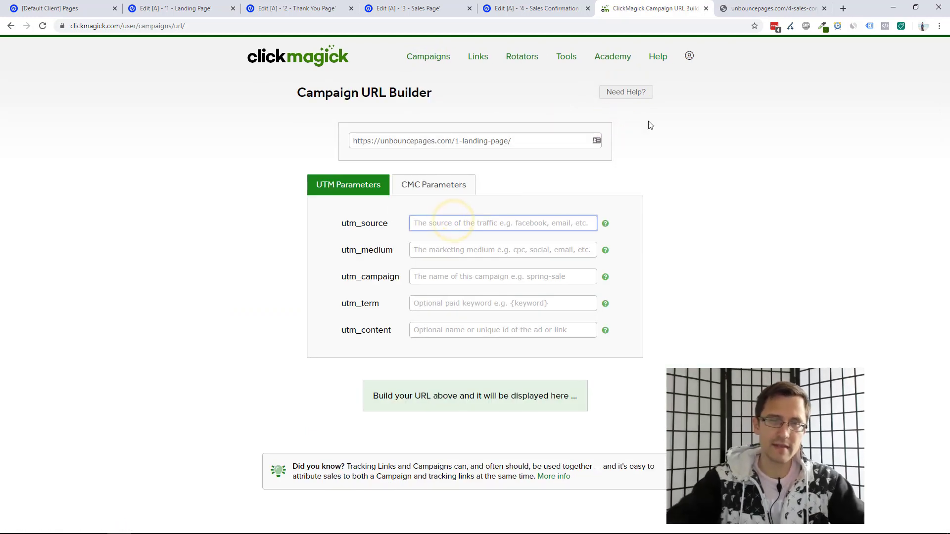
{"action": "type", "text": "google"}
{"action": "key", "text": "Tab"}
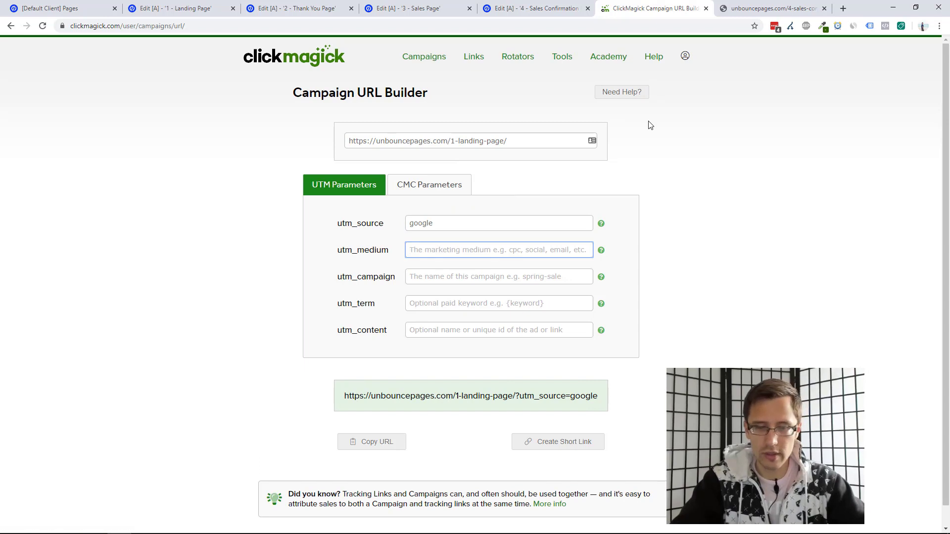
{"action": "type", "text": "{keyword}"}
{"action": "key", "text": "Tab"}
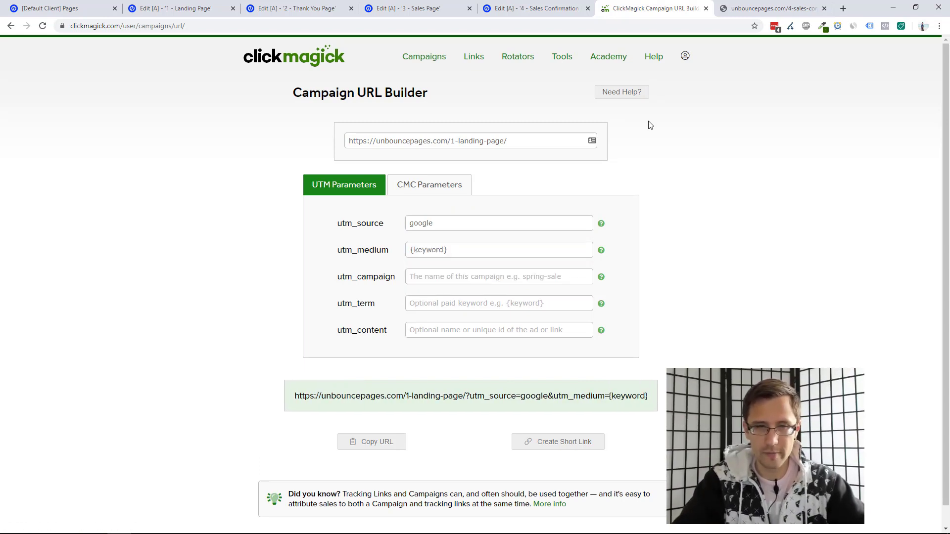
{"action": "type", "text": "hi"}
{"action": "key", "text": "Tab"}
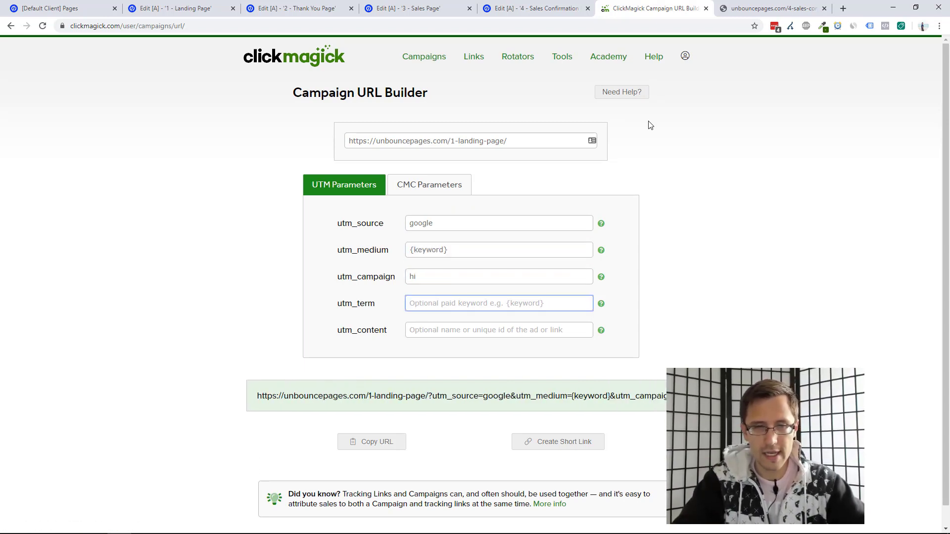
{"action": "type", "text": "{querystring}"}
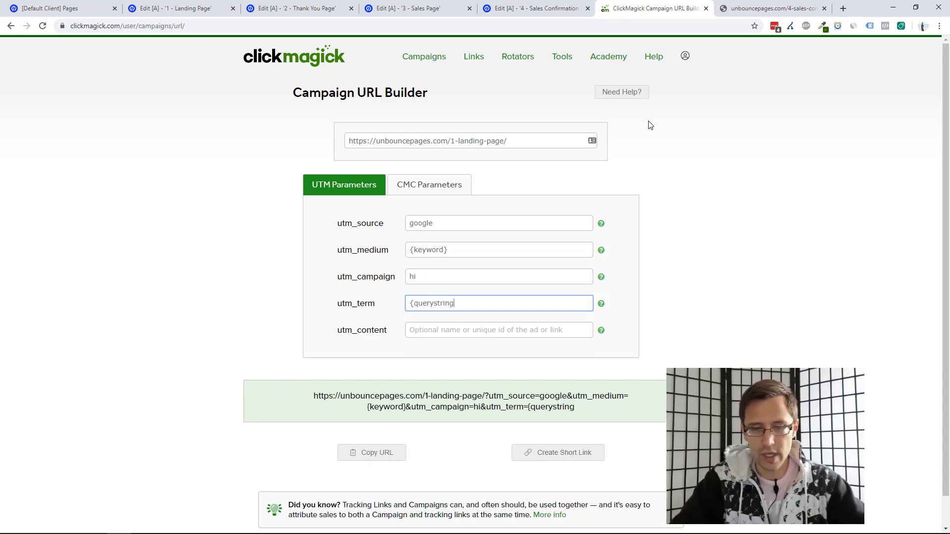
{"action": "left_click", "coordinate": [221, 291]}
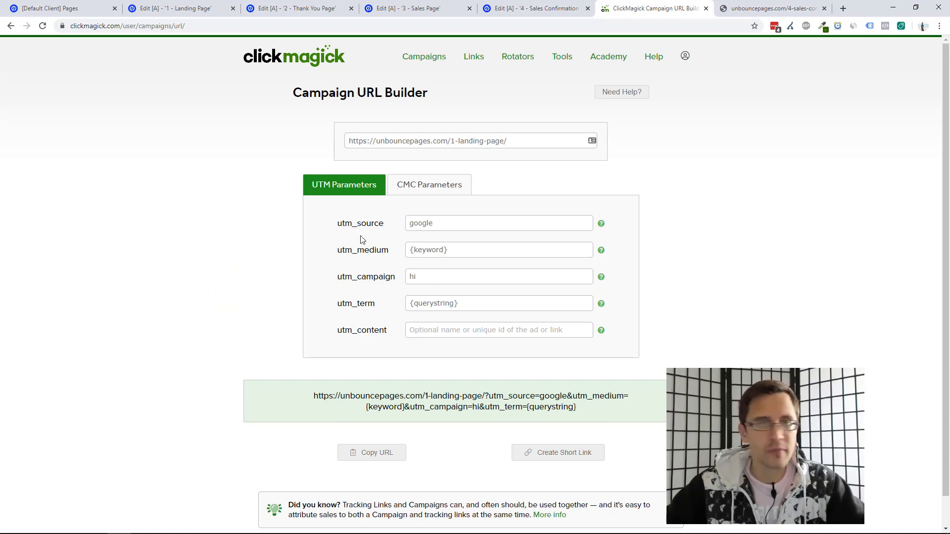
{"action": "left_click", "coordinate": [372, 452]}
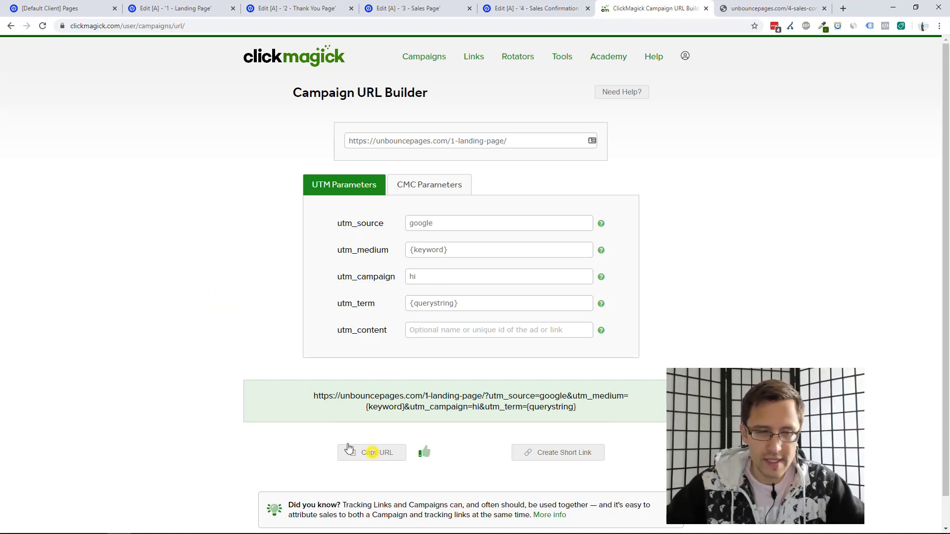
Open the copied google-tagged URL in a Firefox private window and check its UTM parameters.
{"action": "right_click", "coordinate": [140, 527]}
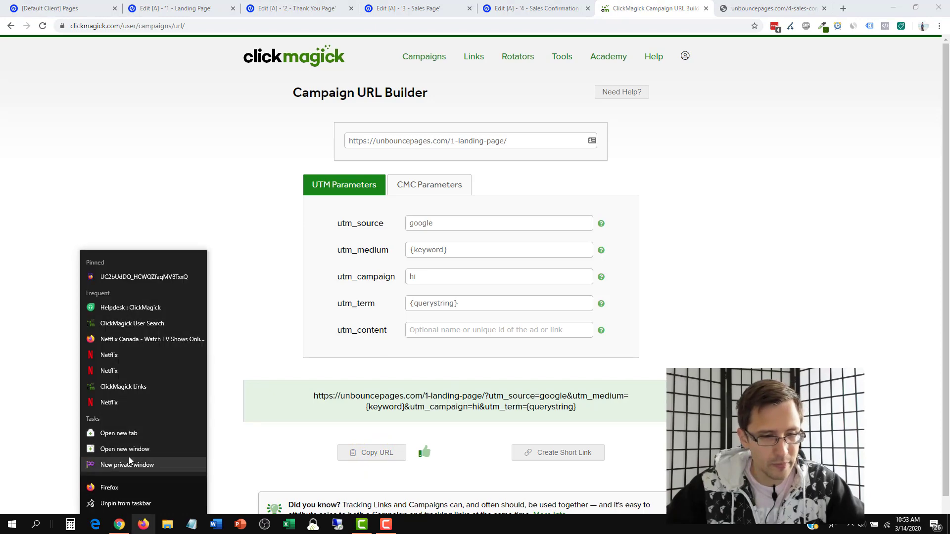
{"action": "left_click", "coordinate": [127, 465]}
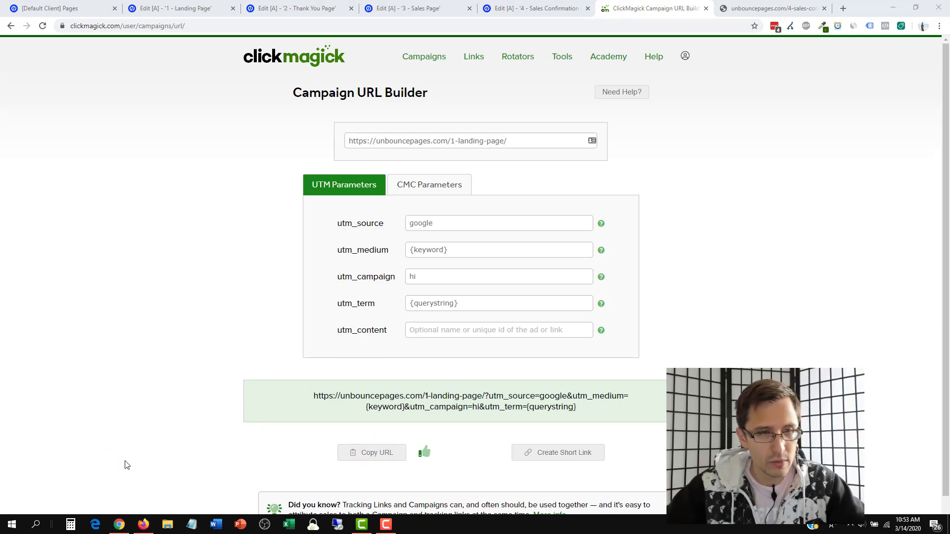
{"action": "key", "text": "ctrl+v"}
{"action": "key", "text": "Return"}
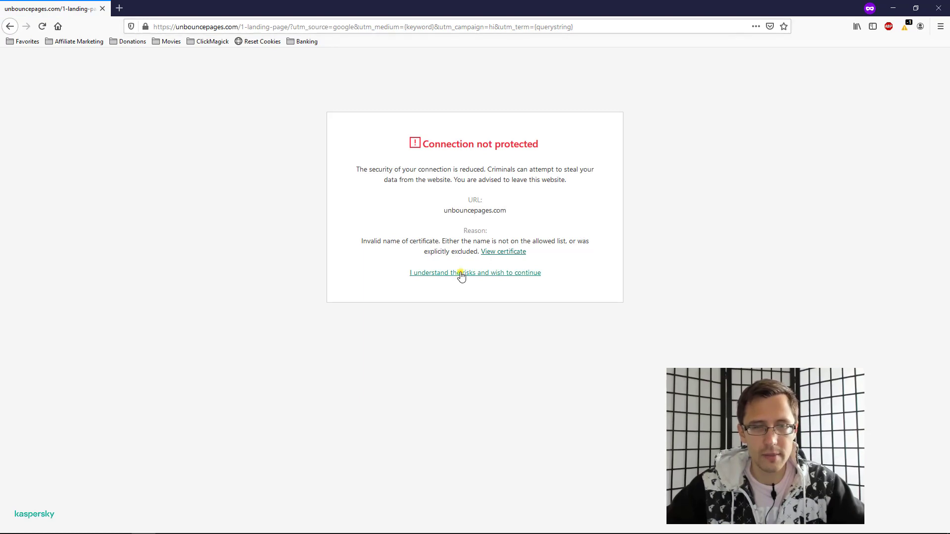
{"action": "left_click", "coordinate": [461, 273]}
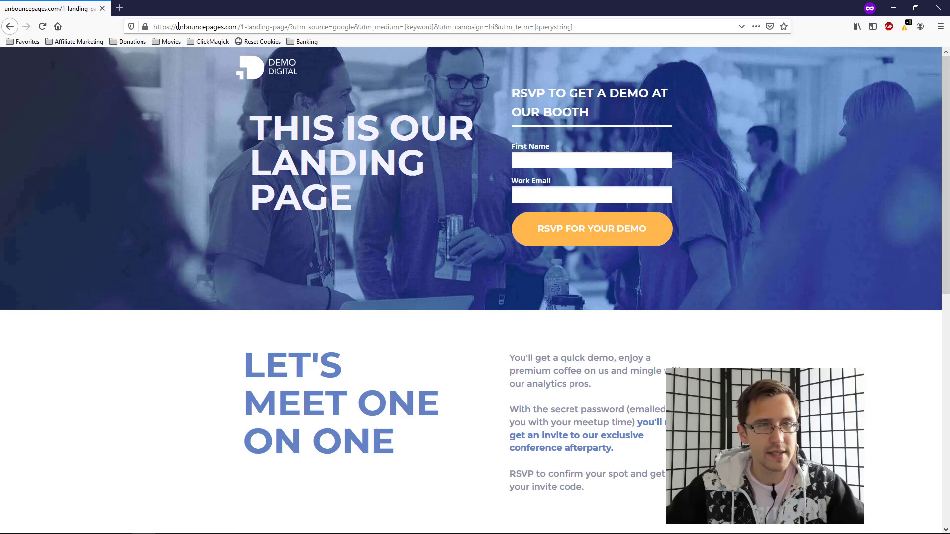
{"action": "left_click", "coordinate": [178, 25]}
{"action": "left_click", "coordinate": [412, 127]}
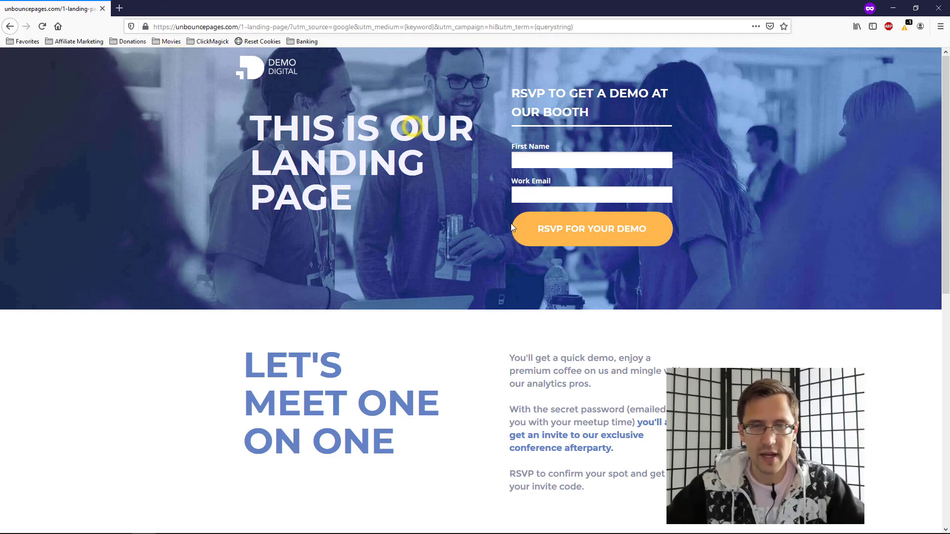
Click RSVP and SIGN UP NOW to reach the sales page, then return to ClickMagick.
{"action": "left_click", "coordinate": [546, 228]}
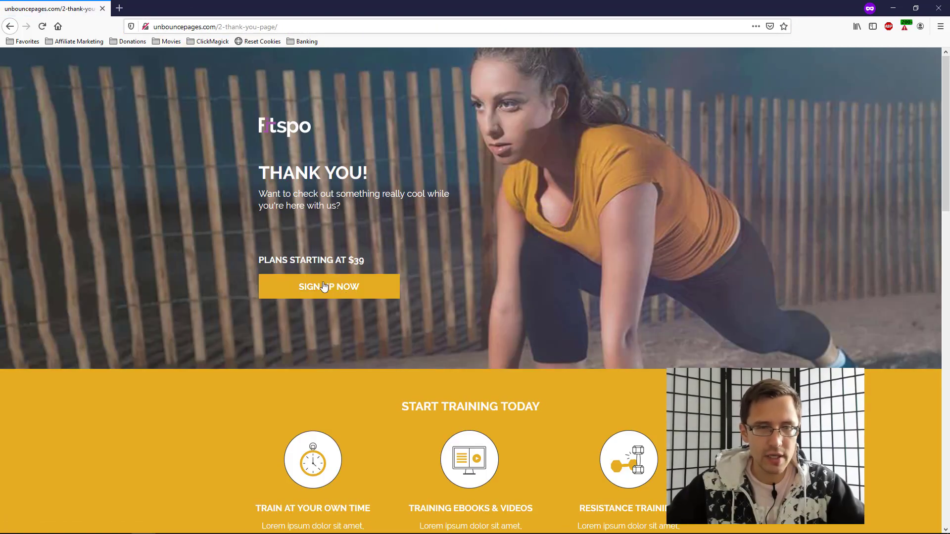
{"action": "left_click", "coordinate": [324, 287]}
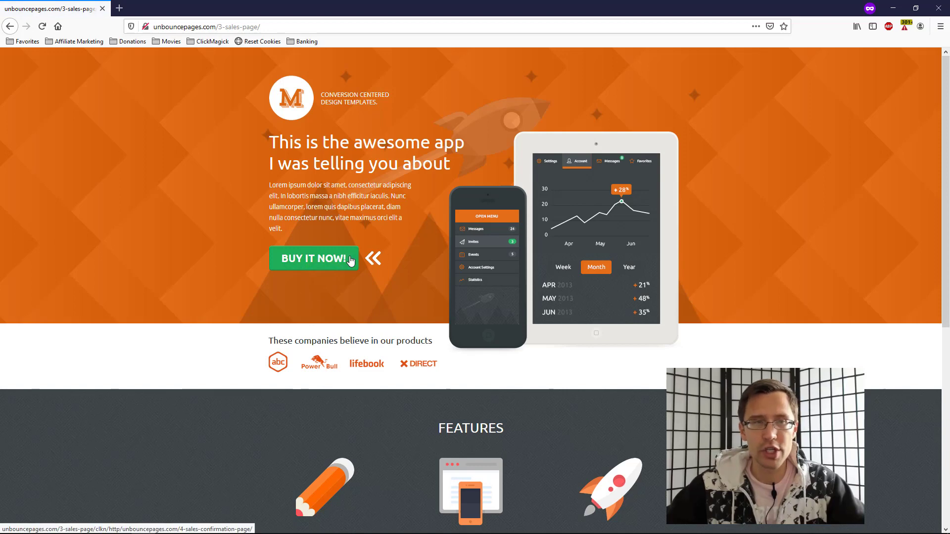
{"action": "key", "text": "alt+Tab"}
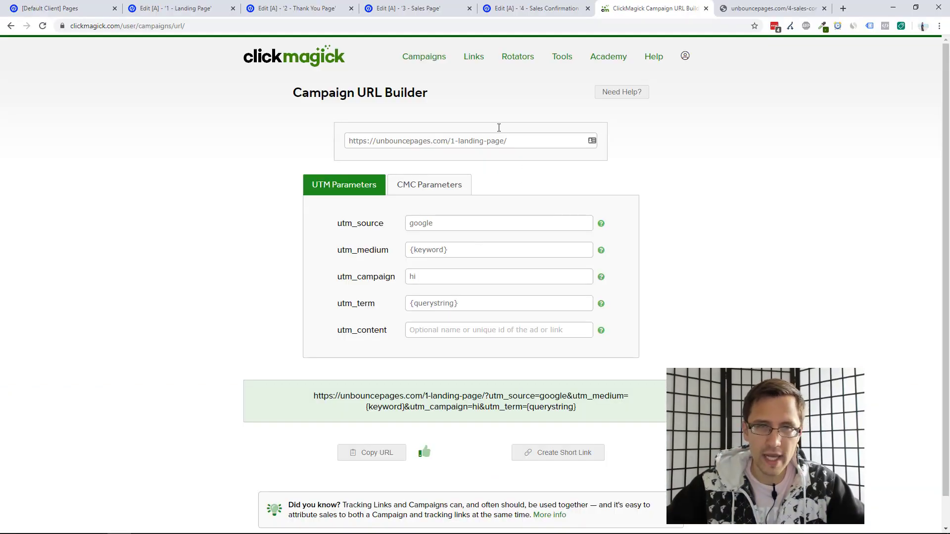
Open the Funnel Steps report and inspect the 100%, 100% and 50% step conversion rates.
{"action": "left_click", "coordinate": [428, 59]}
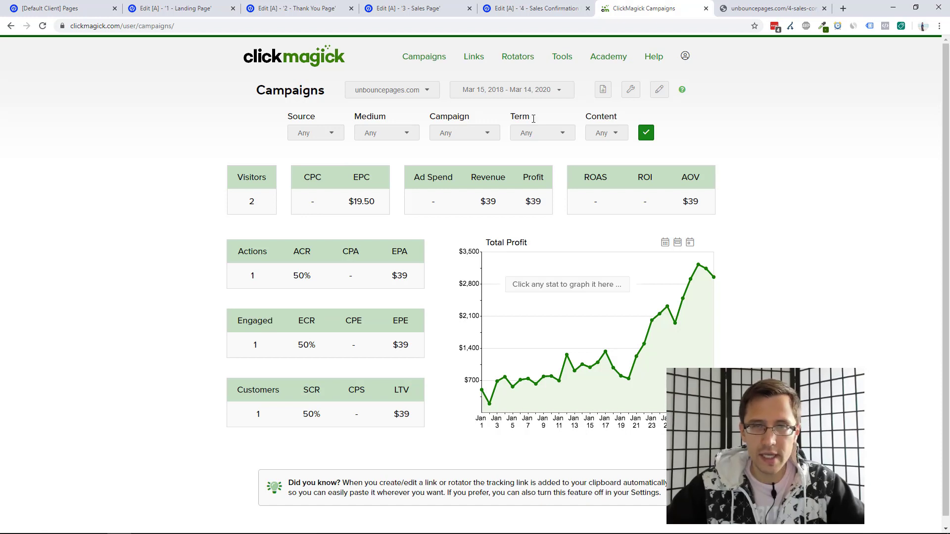
{"action": "left_click", "coordinate": [603, 90]}
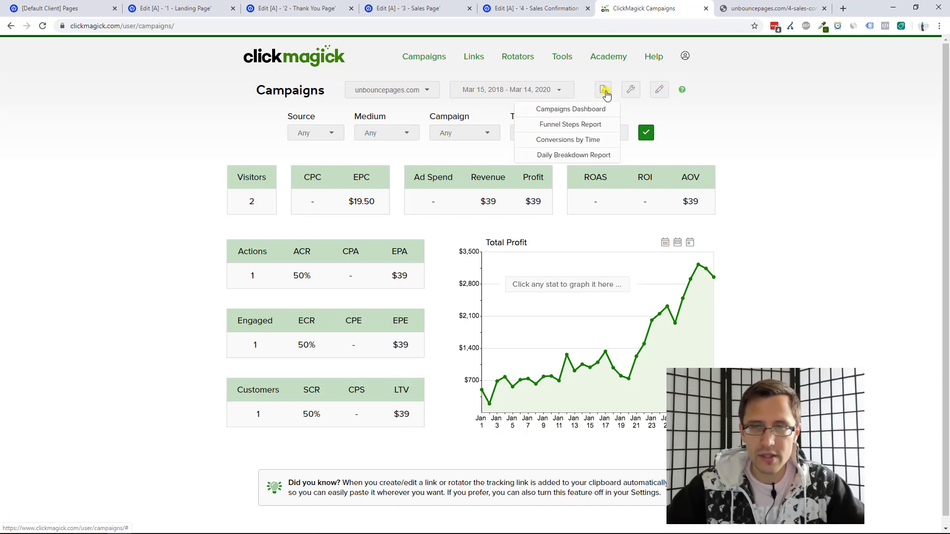
{"action": "left_click", "coordinate": [595, 125]}
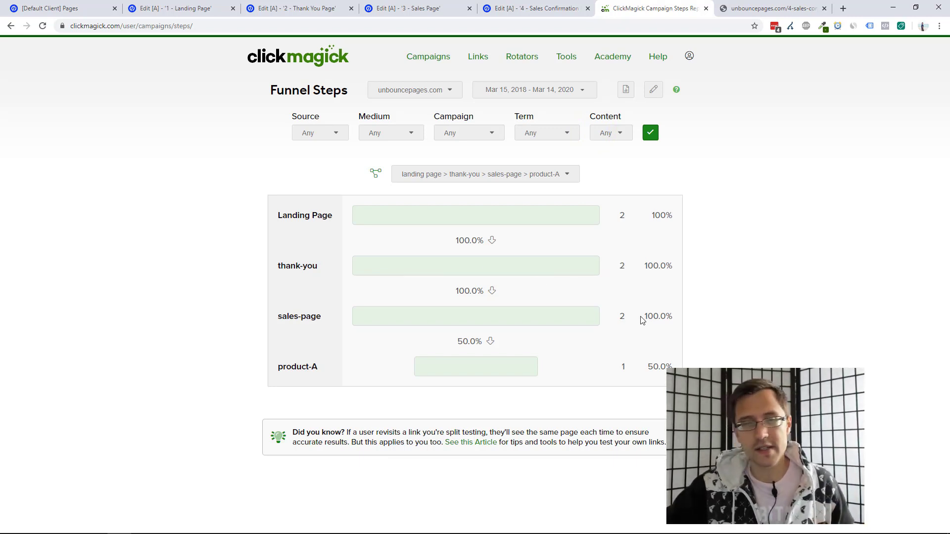
{"action": "double_click", "coordinate": [624, 367]}
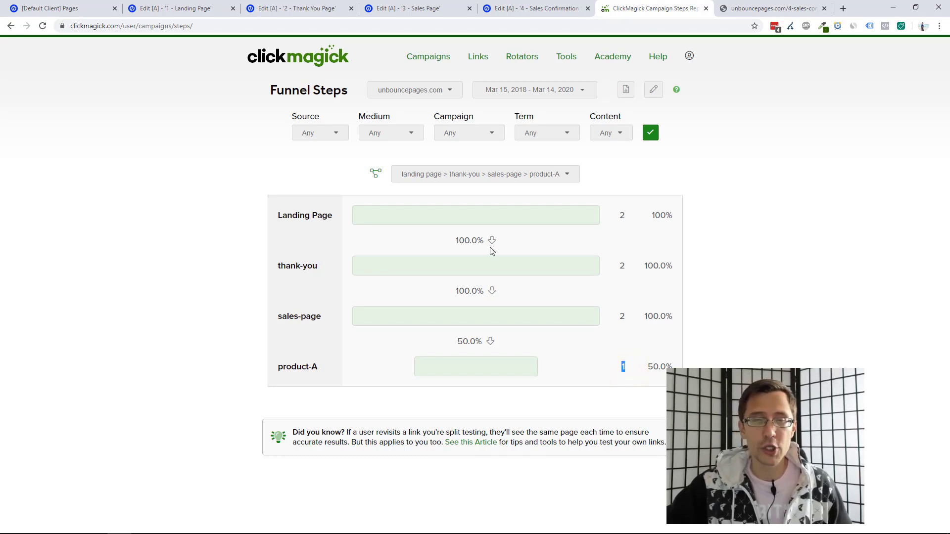
{"action": "double_click", "coordinate": [477, 241]}
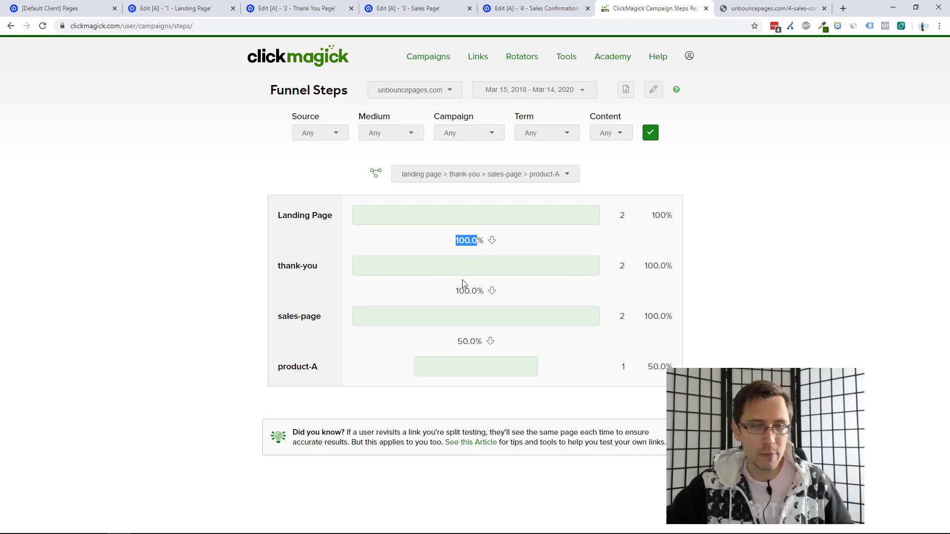
{"action": "double_click", "coordinate": [474, 291]}
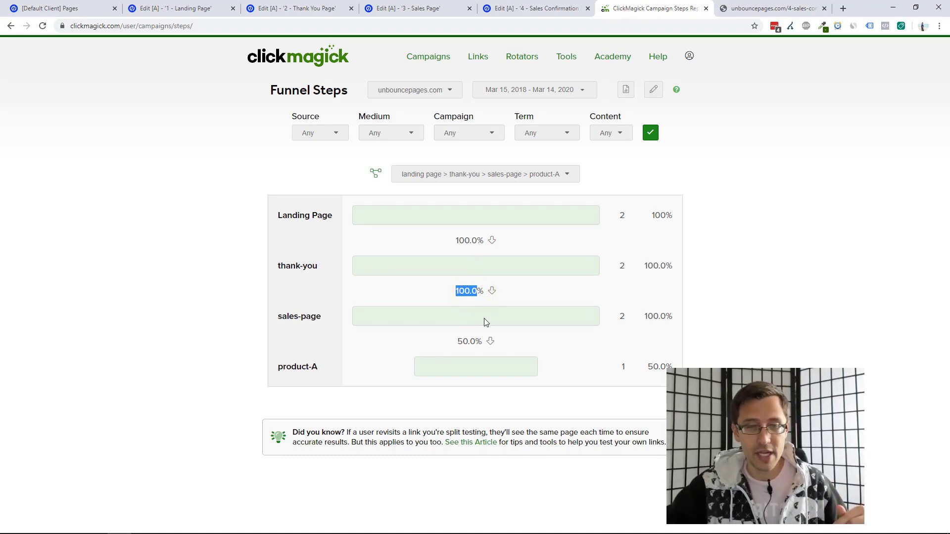
{"action": "double_click", "coordinate": [473, 340]}
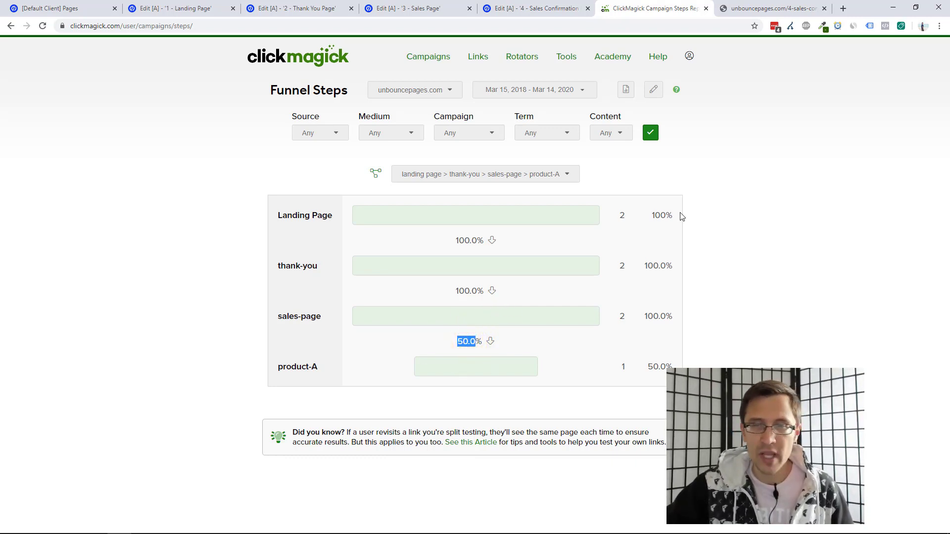
Note product-A's 50.0% share and the landing page's 2 visitors, then go back to Campaigns Dashboard.
{"action": "left_click_drag", "start_coordinate": [682, 216], "coordinate": [717, 344]}
{"action": "left_click", "coordinate": [720, 335]}
{"action": "double_click", "coordinate": [659, 367]}
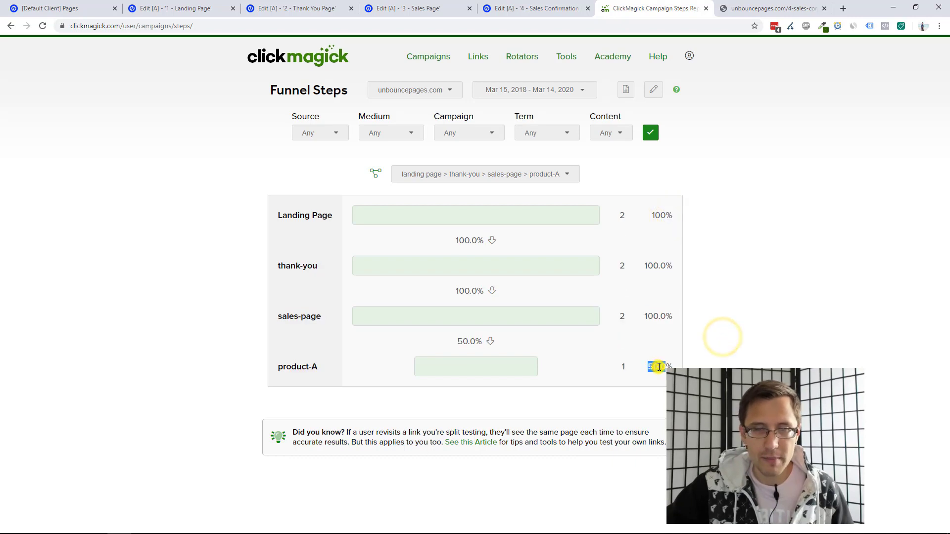
{"action": "triple_click", "coordinate": [659, 367]}
{"action": "double_click", "coordinate": [622, 214]}
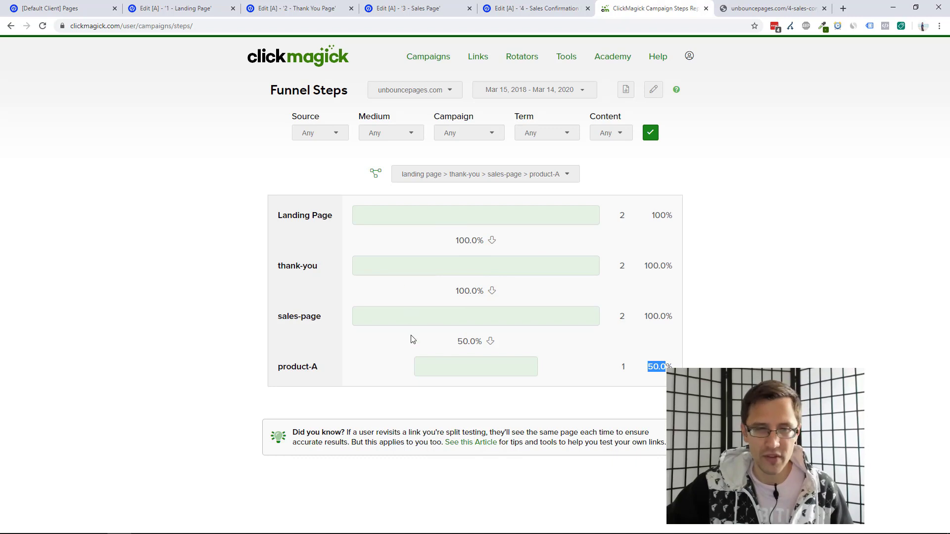
{"action": "left_click", "coordinate": [462, 366]}
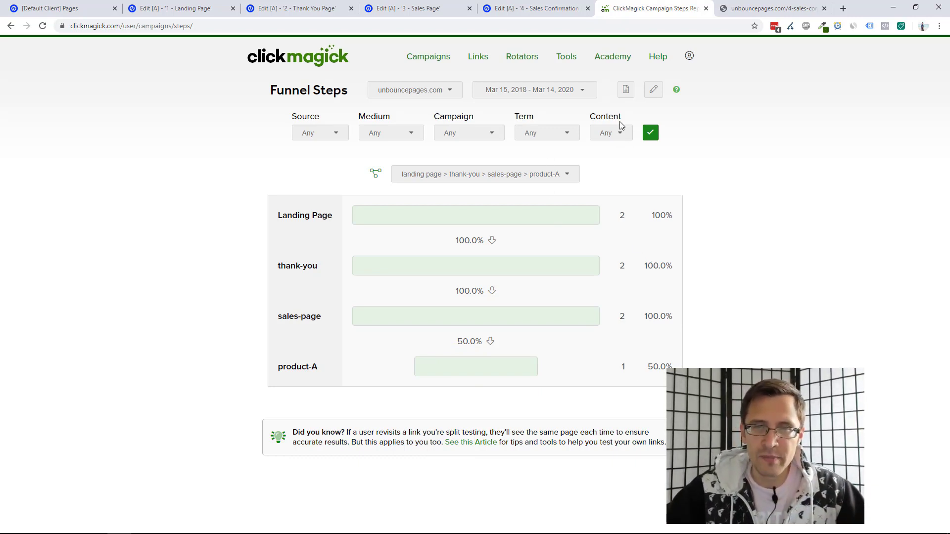
{"action": "left_click", "coordinate": [626, 89]}
{"action": "left_click", "coordinate": [617, 107]}
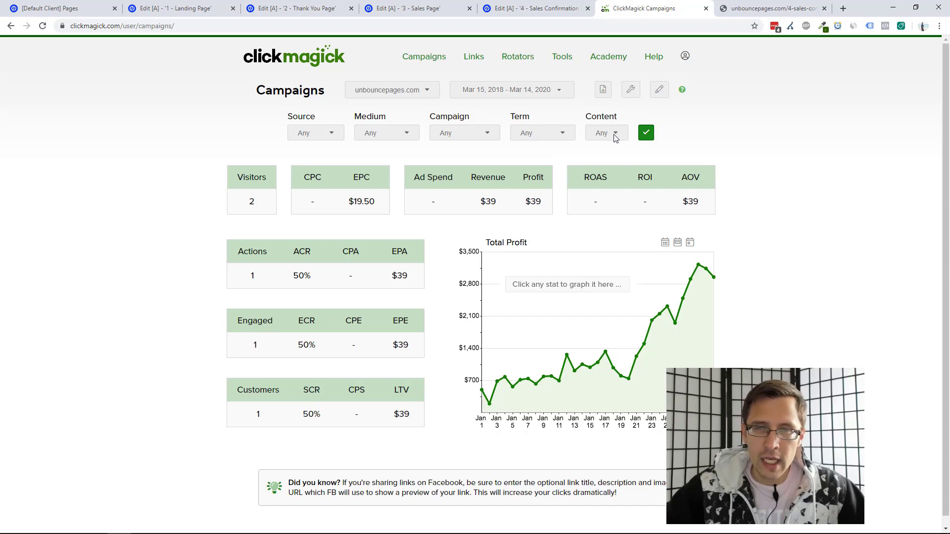
Filter the campaign stats by source google, then by source keyword.
{"action": "left_click", "coordinate": [313, 134]}
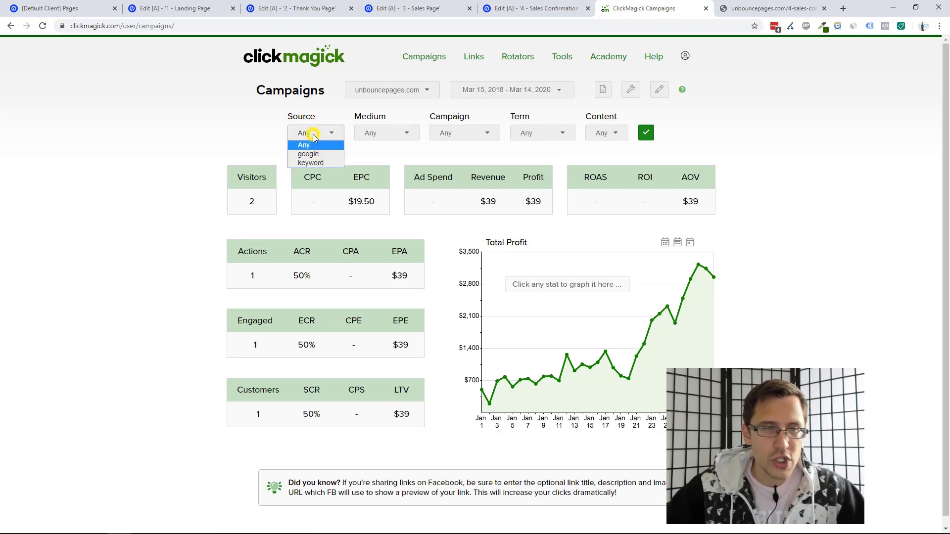
{"action": "left_click", "coordinate": [302, 154]}
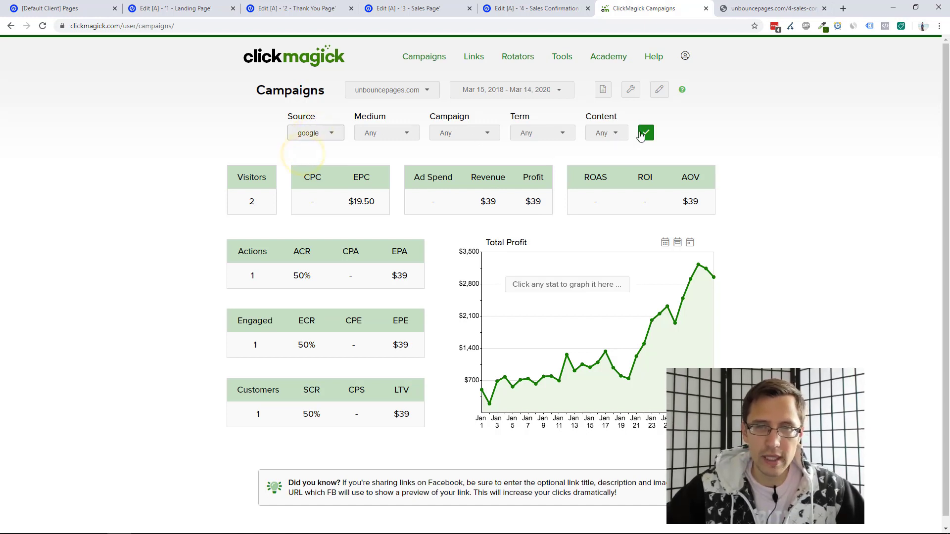
{"action": "left_click", "coordinate": [646, 133]}
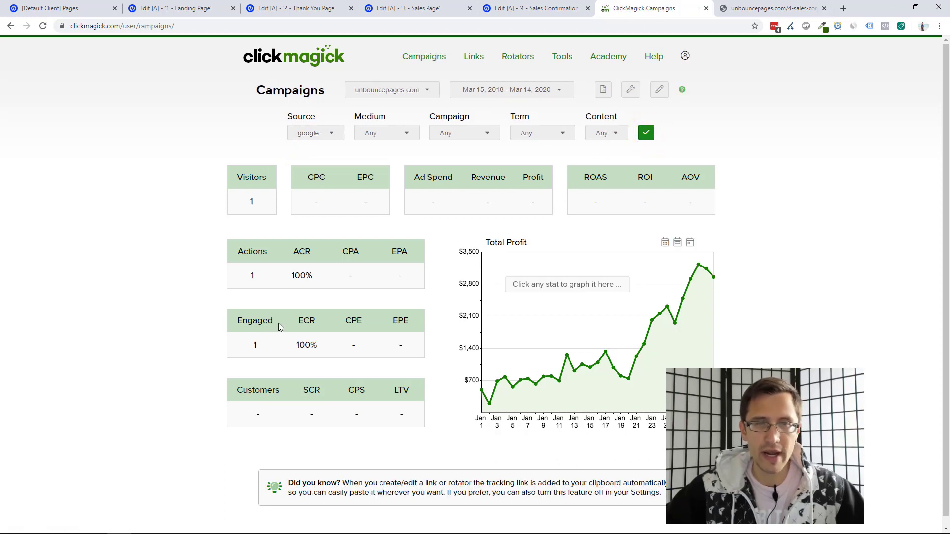
{"action": "left_click", "coordinate": [312, 133]}
{"action": "left_click", "coordinate": [315, 159]}
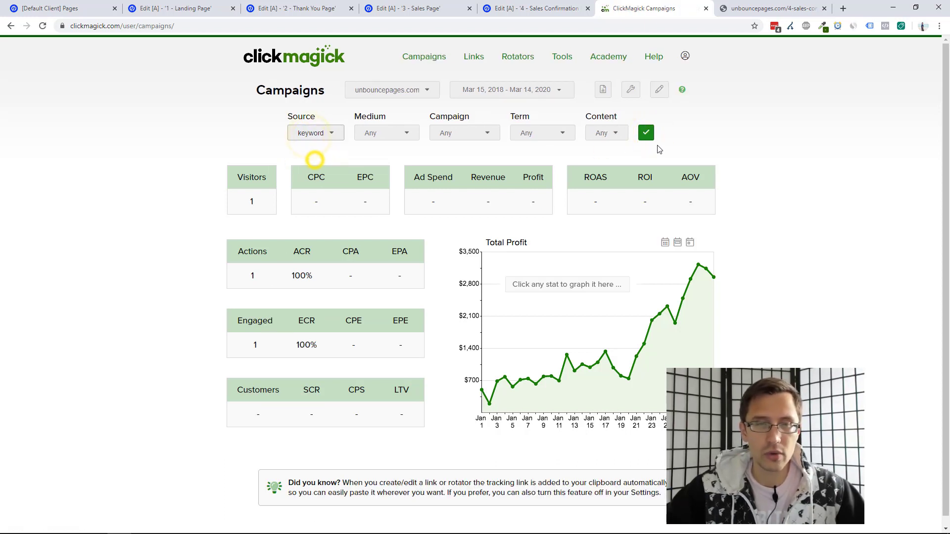
{"action": "left_click", "coordinate": [646, 133]}
Add campaign creative-adid and term querystring filters and apply them.
{"action": "left_click", "coordinate": [398, 133]}
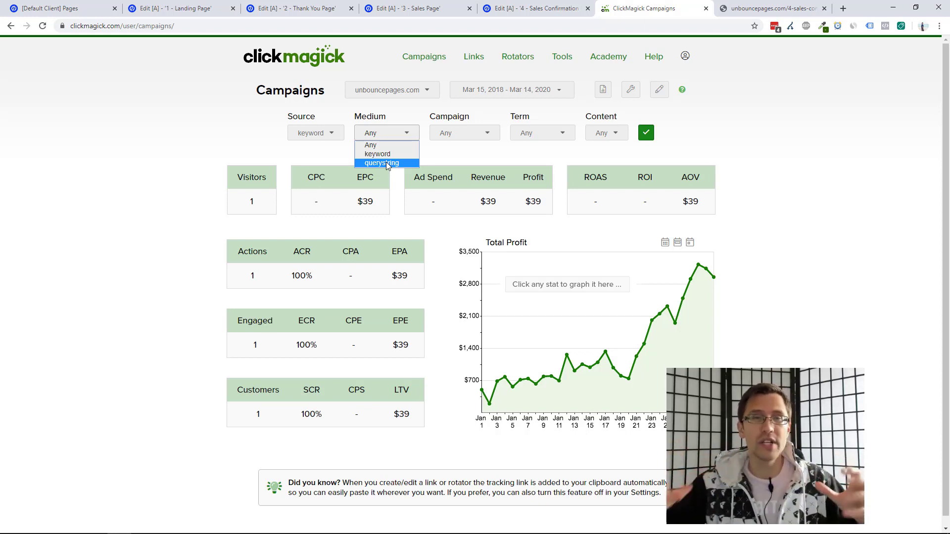
{"action": "left_click", "coordinate": [476, 132]}
{"action": "left_click", "coordinate": [462, 155]}
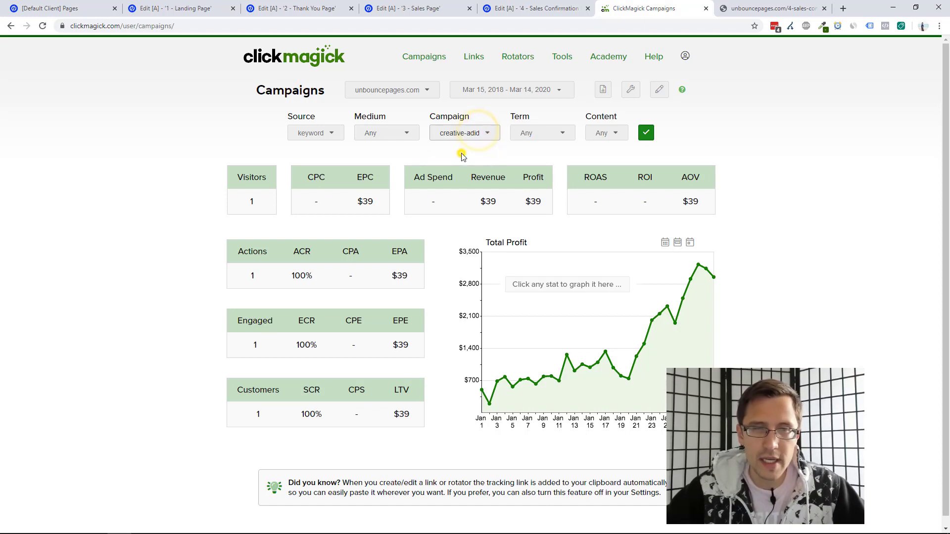
{"action": "left_click", "coordinate": [645, 133]}
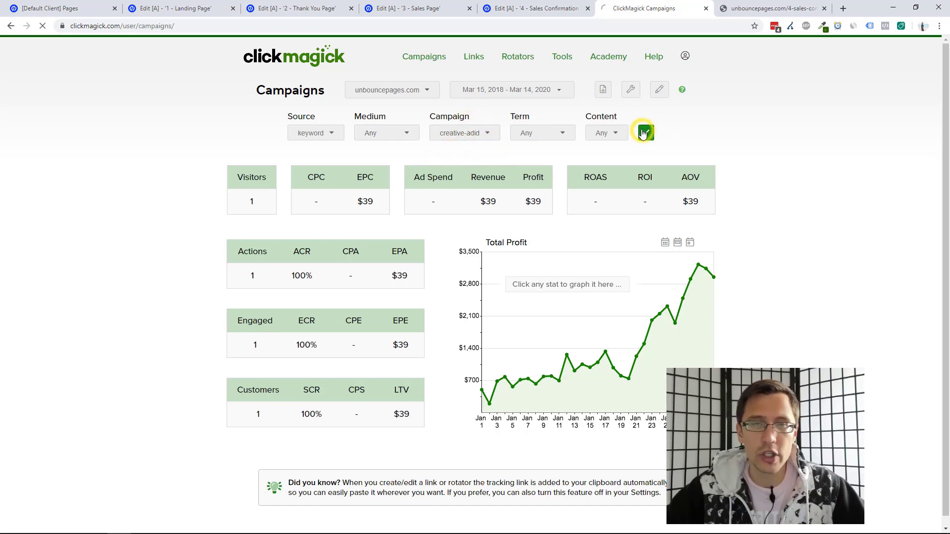
{"action": "left_click", "coordinate": [544, 132]}
{"action": "left_click", "coordinate": [532, 153]}
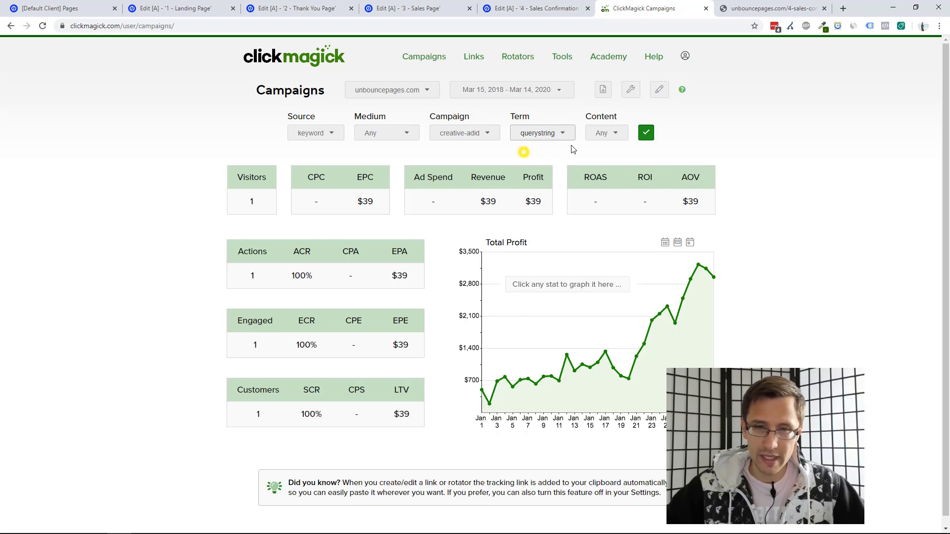
{"action": "left_click", "coordinate": [646, 132]}
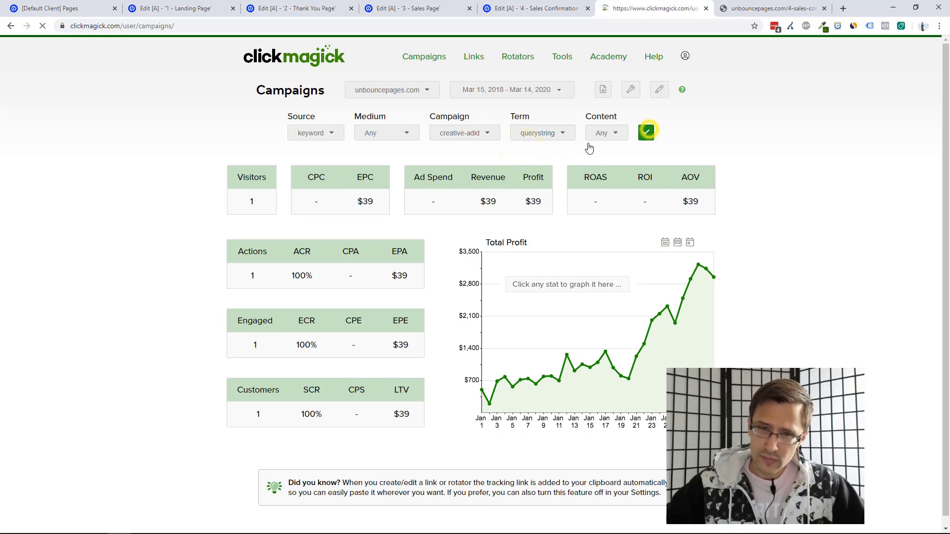
Filter to source google with campaign and term set to Any, and reset those stats.
{"action": "left_click", "coordinate": [306, 134]}
{"action": "left_click", "coordinate": [317, 154]}
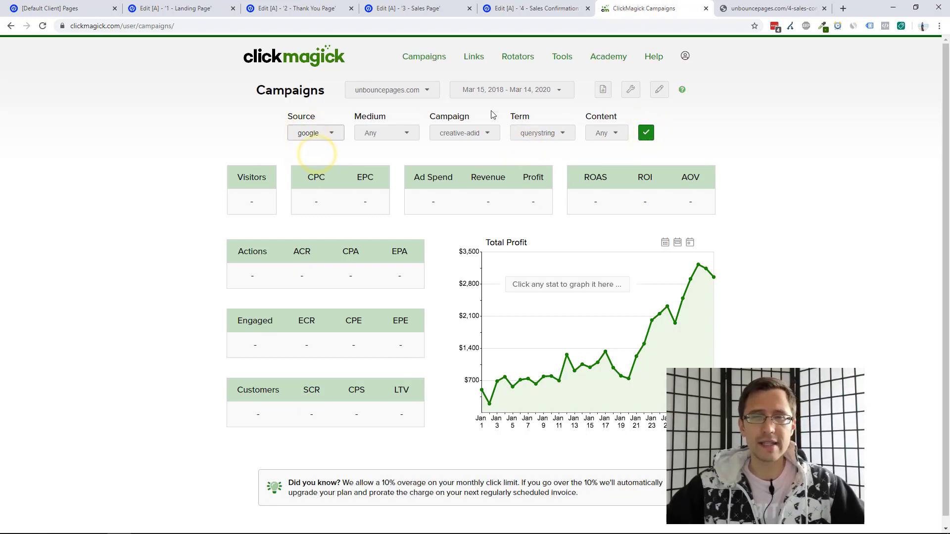
{"action": "left_click", "coordinate": [501, 84]}
{"action": "left_click", "coordinate": [474, 241]}
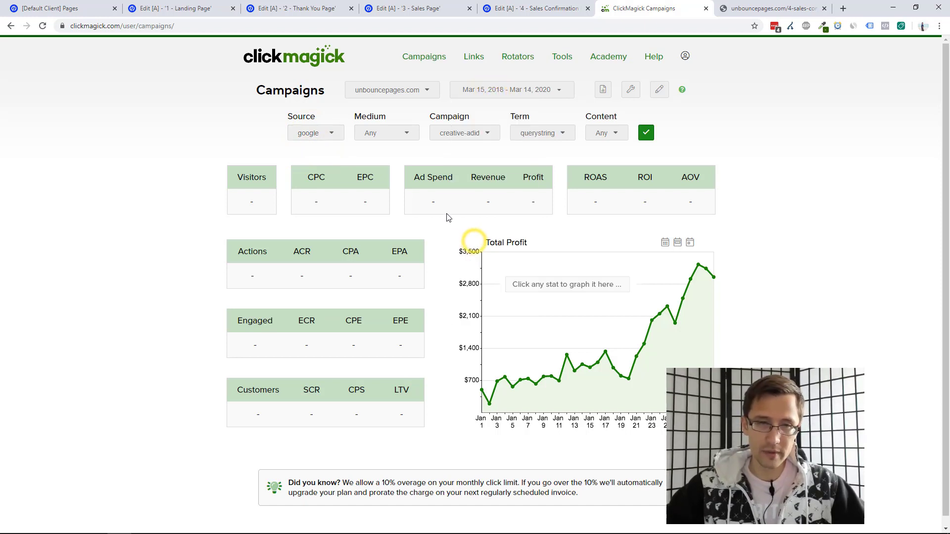
{"action": "left_click", "coordinate": [446, 138]}
{"action": "left_click", "coordinate": [449, 142]}
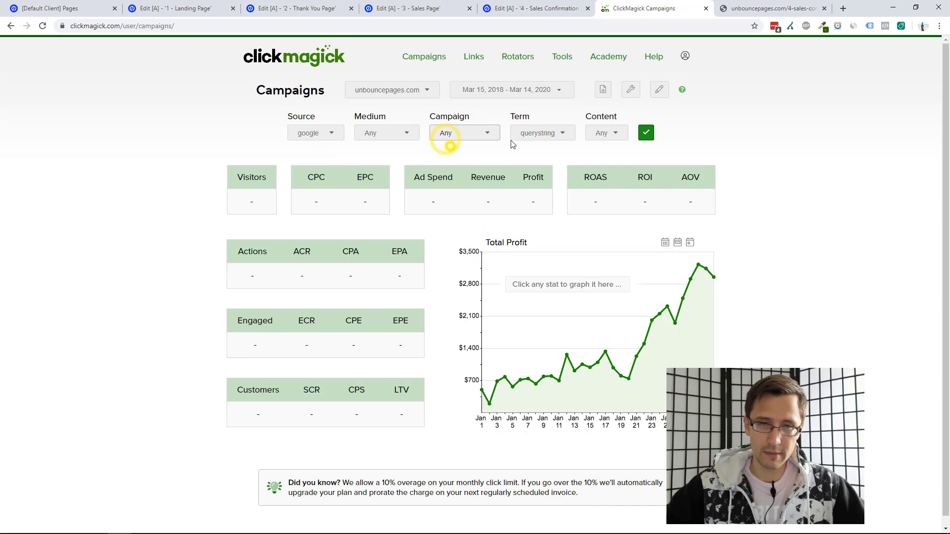
{"action": "left_click", "coordinate": [544, 137]}
{"action": "left_click", "coordinate": [544, 146]}
{"action": "left_click", "coordinate": [630, 90]}
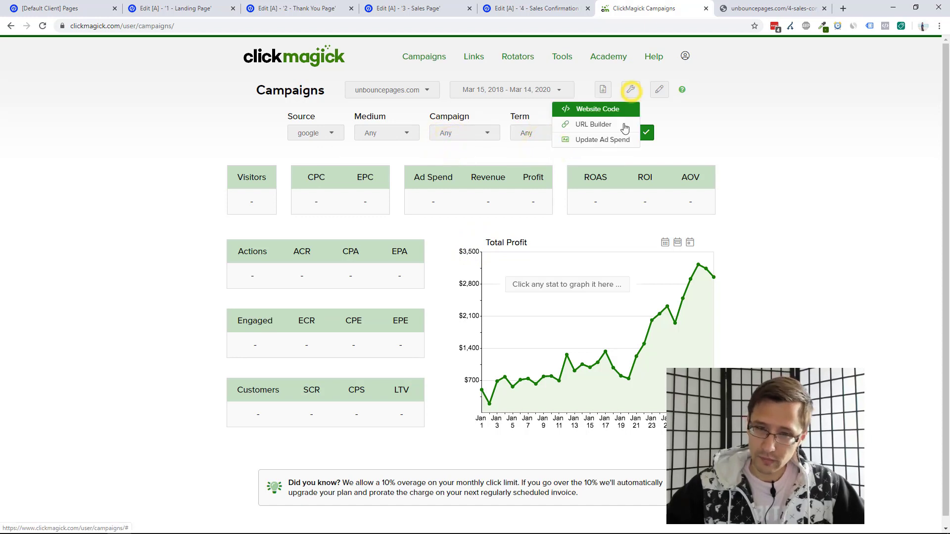
{"action": "left_click", "coordinate": [604, 90]}
{"action": "left_click", "coordinate": [659, 90]}
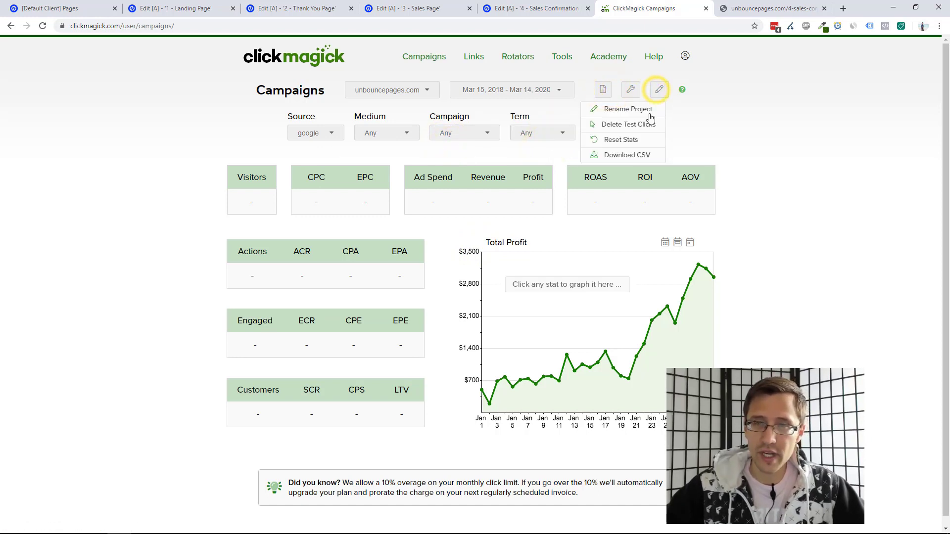
{"action": "left_click", "coordinate": [622, 141]}
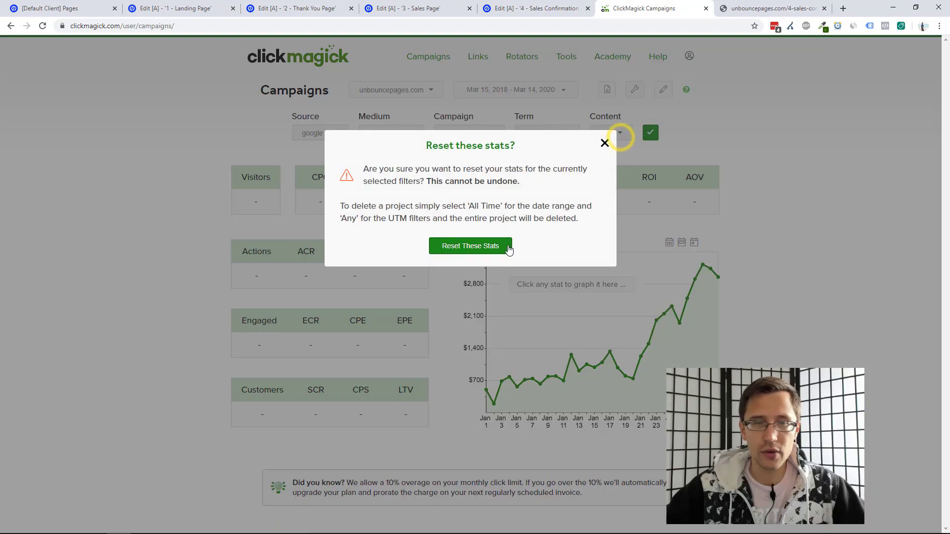
{"action": "left_click", "coordinate": [501, 244]}
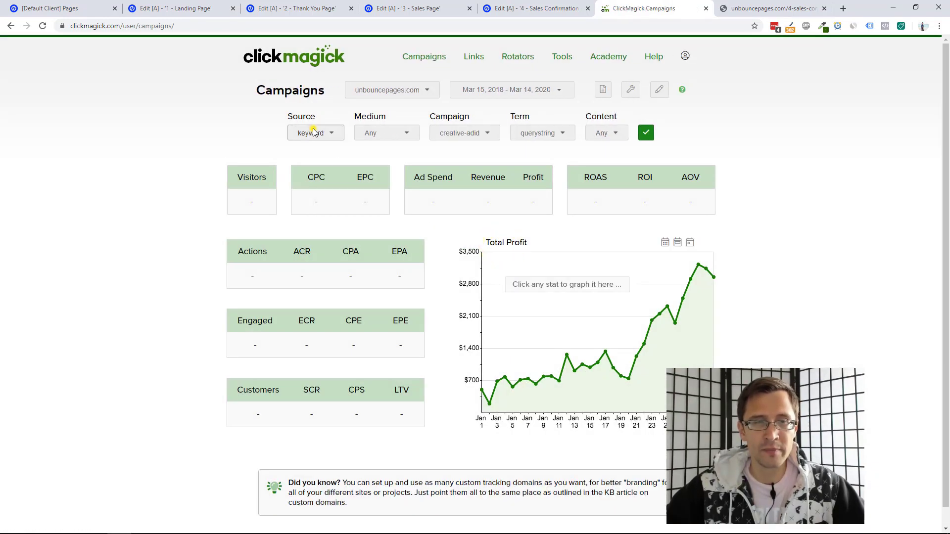
Reapply the google-only filter, reset its stats again, then switch the source filter to keyword.
{"action": "left_click", "coordinate": [312, 131]}
{"action": "left_click", "coordinate": [319, 154]}
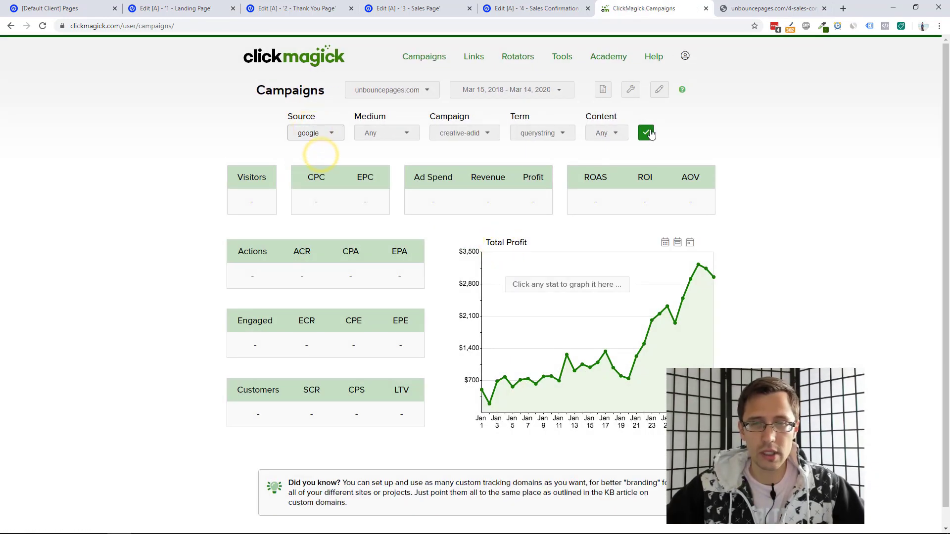
{"action": "left_click", "coordinate": [472, 135]}
{"action": "left_click", "coordinate": [446, 145]}
{"action": "left_click", "coordinate": [554, 136]}
{"action": "left_click", "coordinate": [534, 143]}
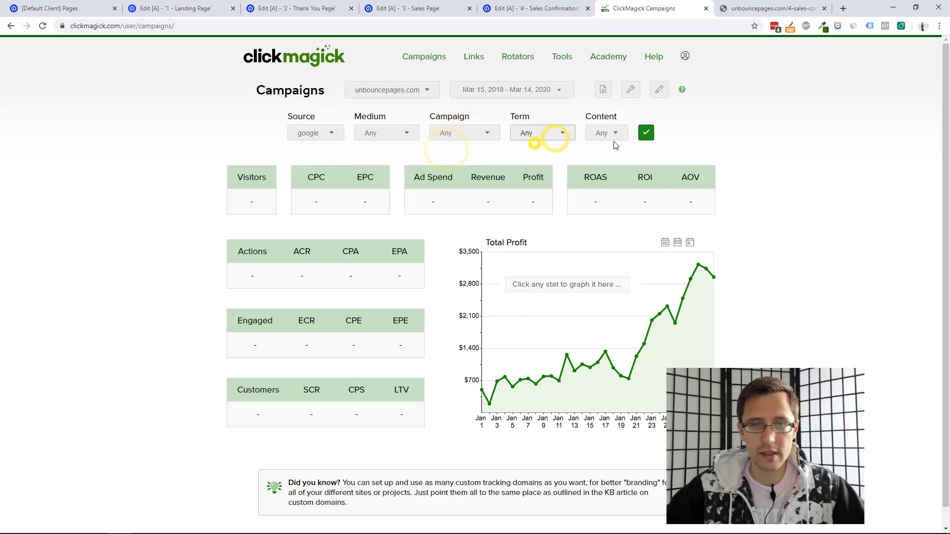
{"action": "left_click", "coordinate": [645, 133]}
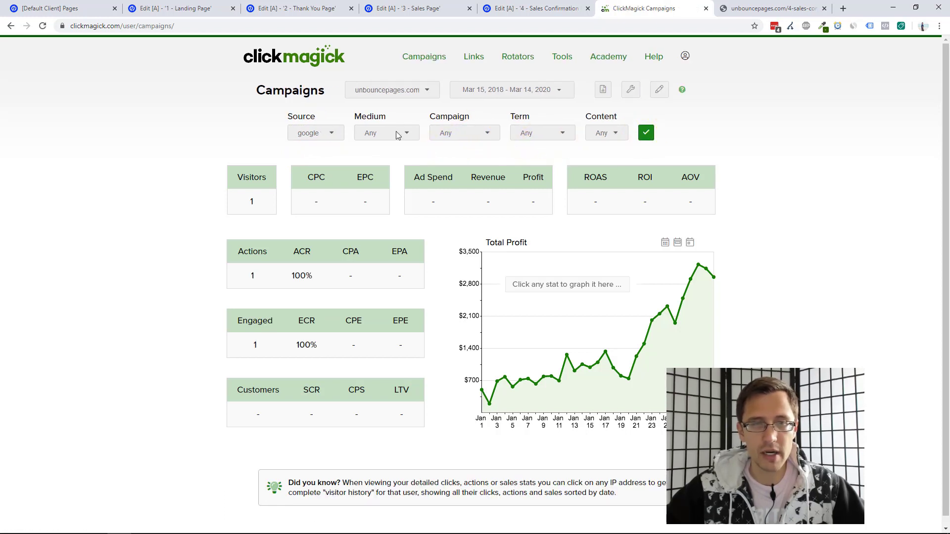
{"action": "left_click", "coordinate": [659, 89]}
{"action": "left_click", "coordinate": [640, 140]}
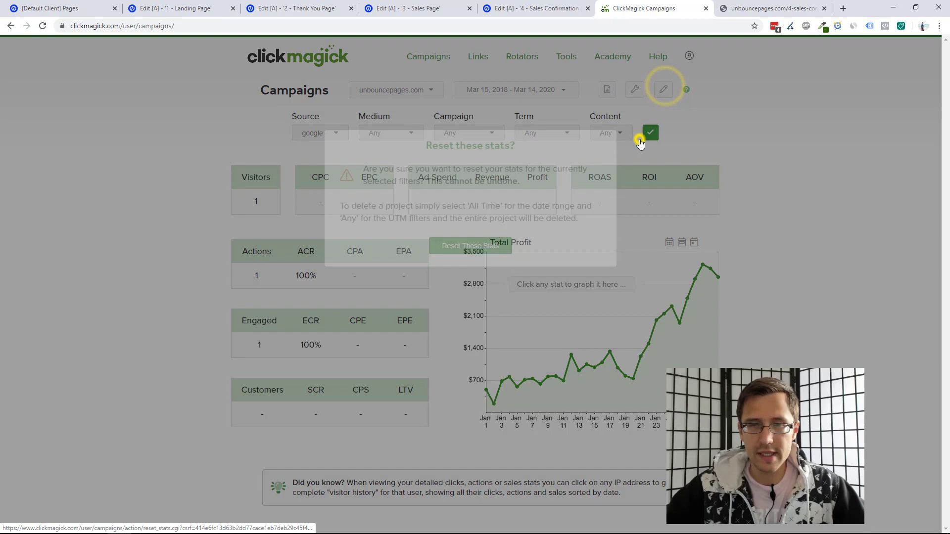
{"action": "left_click", "coordinate": [503, 246]}
{"action": "left_click", "coordinate": [340, 134]}
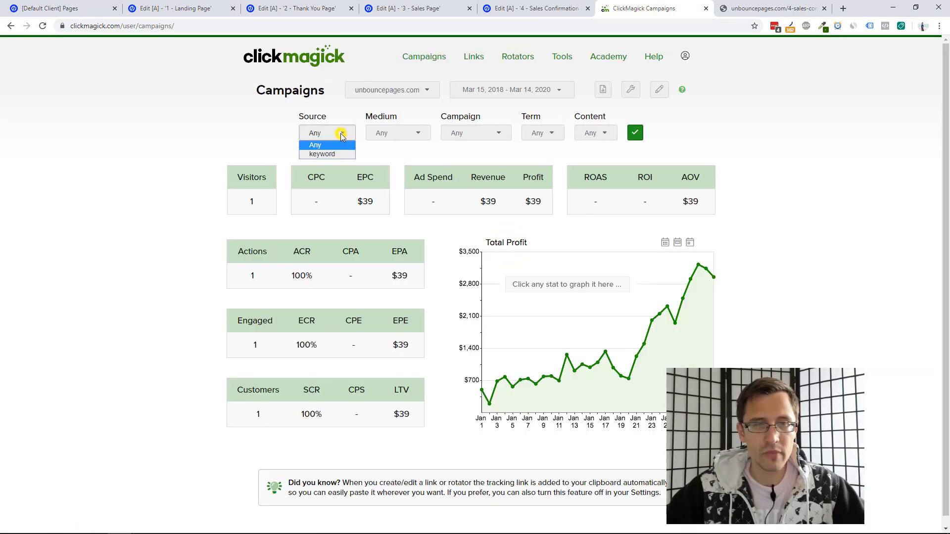
{"action": "left_click", "coordinate": [326, 154]}
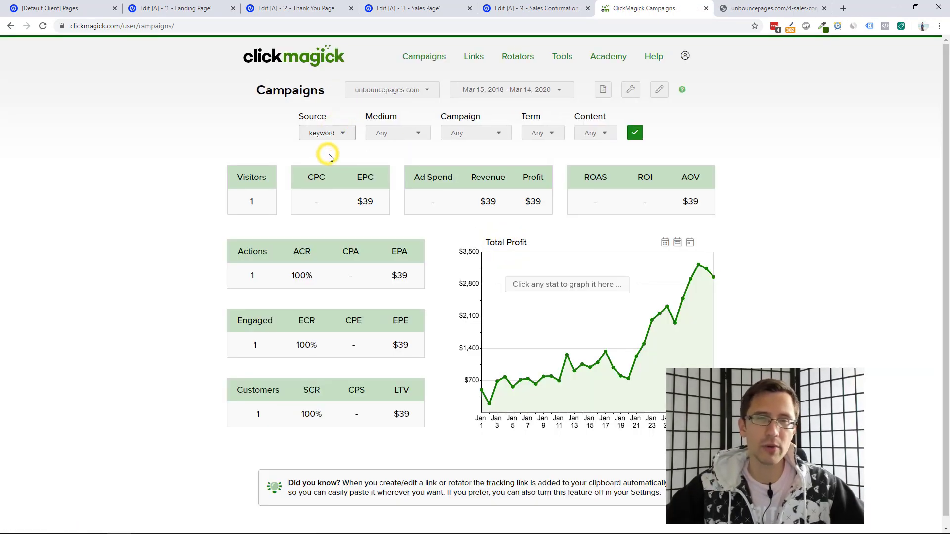
{"action": "left_click", "coordinate": [629, 91]}
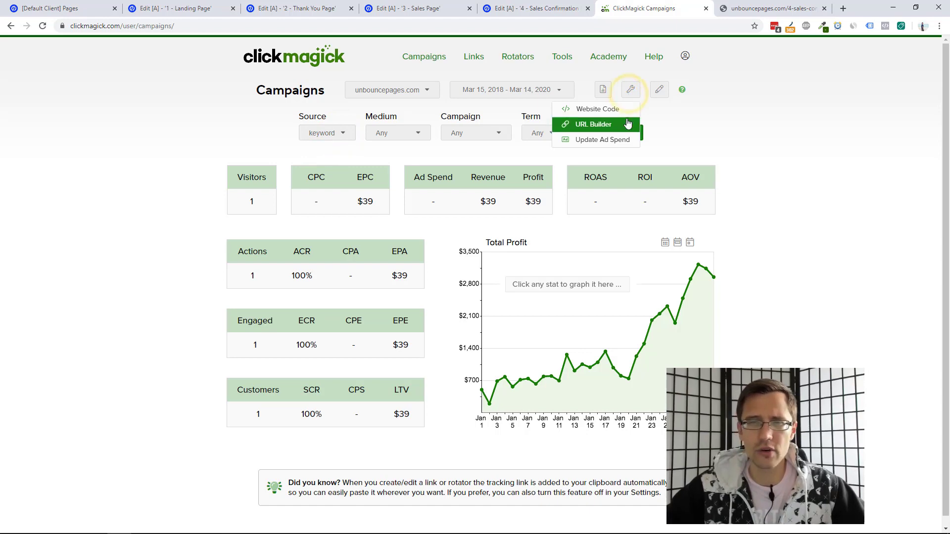
{"action": "left_click", "coordinate": [597, 140]}
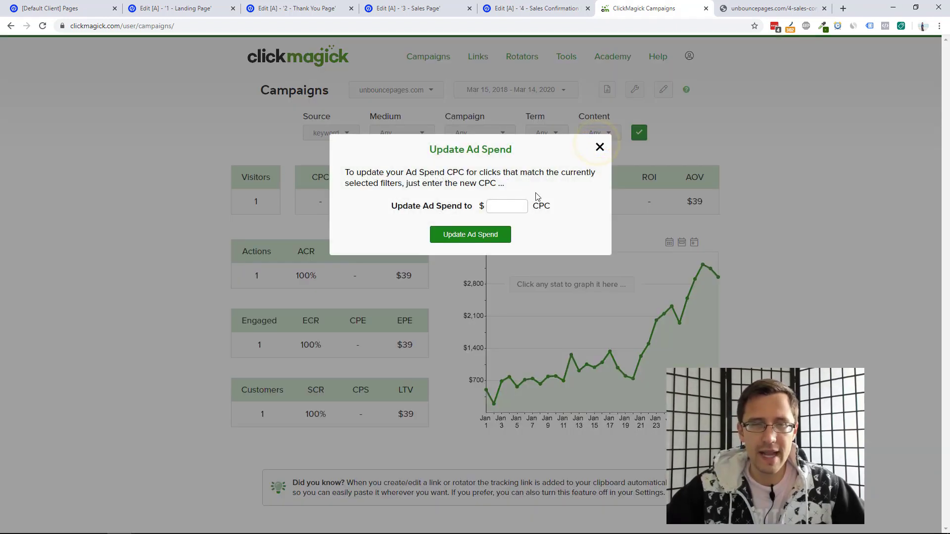
{"action": "left_click", "coordinate": [599, 146]}
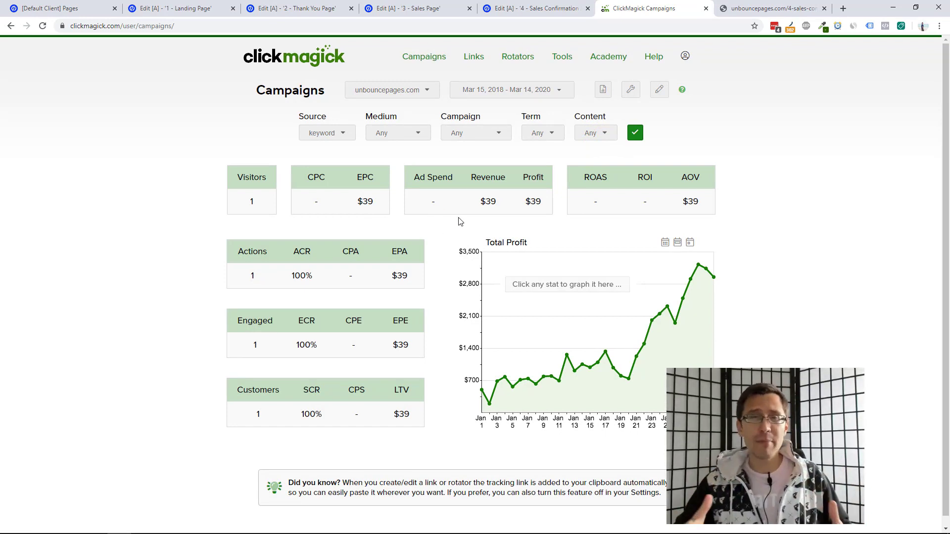
View the Funnel Steps report (1 visit, 100% Landing Page to product-A) and check recorded traffic sources.
{"action": "left_click", "coordinate": [603, 90]}
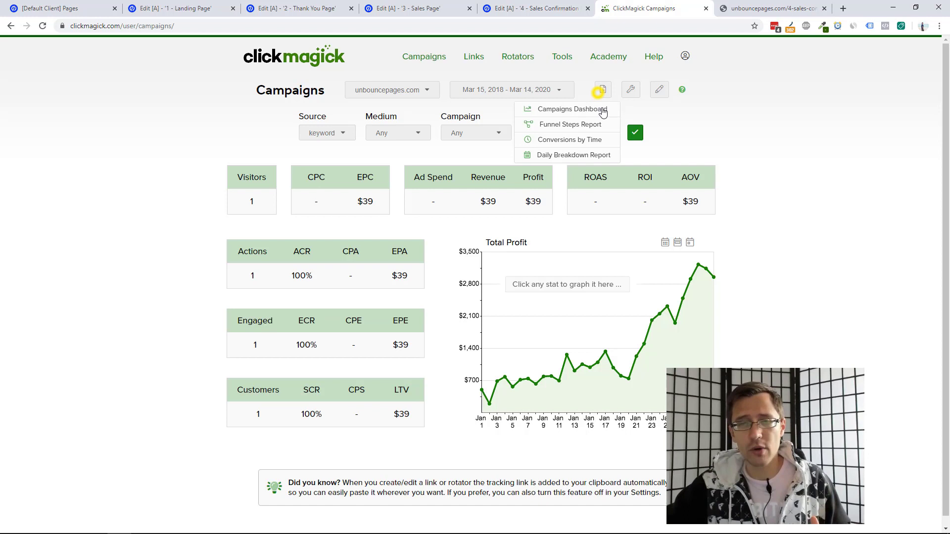
{"action": "left_click", "coordinate": [596, 127]}
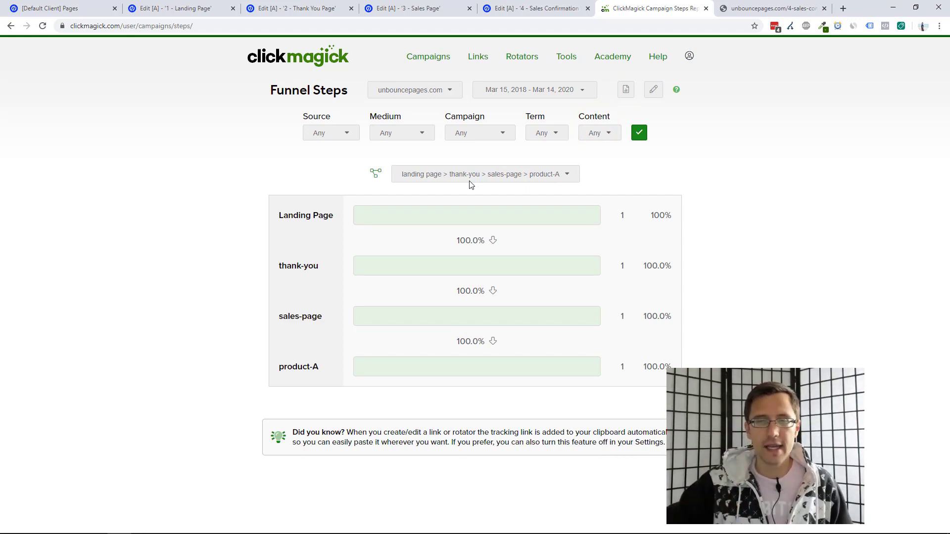
{"action": "left_click", "coordinate": [319, 132]}
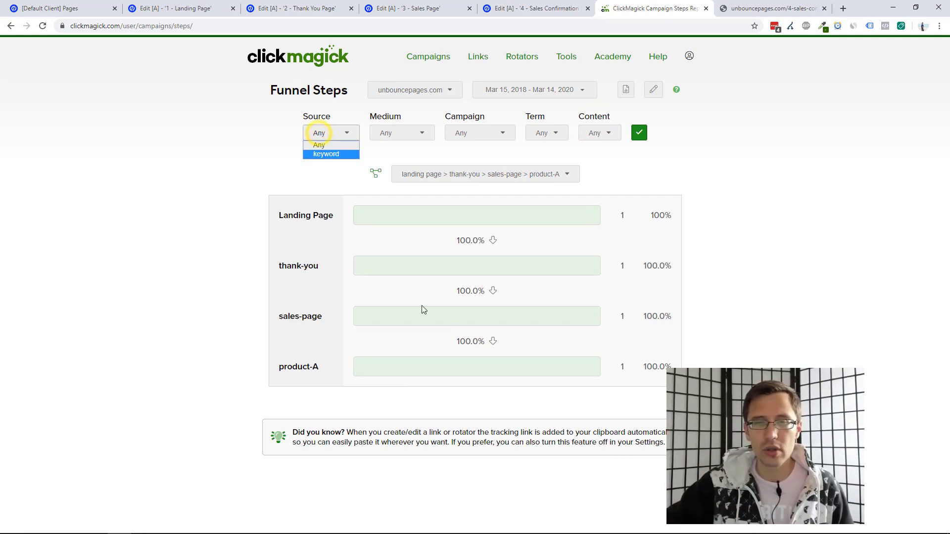
{"action": "left_click", "coordinate": [712, 232]}
{"action": "left_click", "coordinate": [627, 90]}
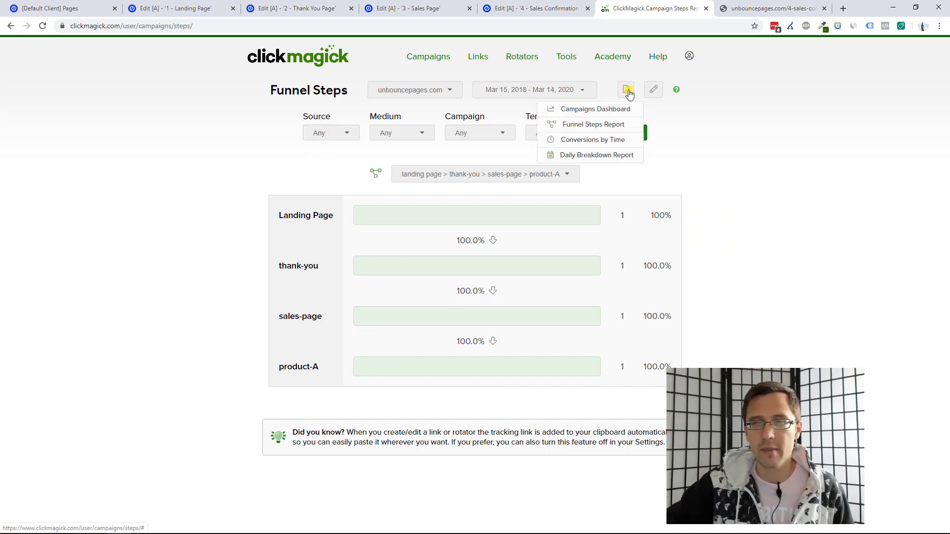
Go back to the Campaigns Dashboard and delete the test clicks, emptying visitors, actions and revenue.
{"action": "left_click", "coordinate": [599, 109]}
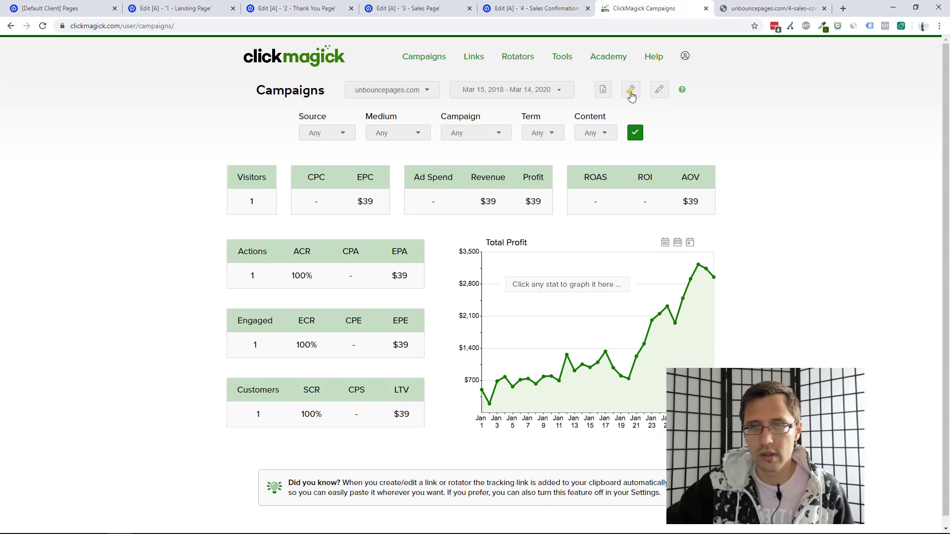
{"action": "left_click", "coordinate": [631, 93]}
{"action": "left_click", "coordinate": [658, 90]}
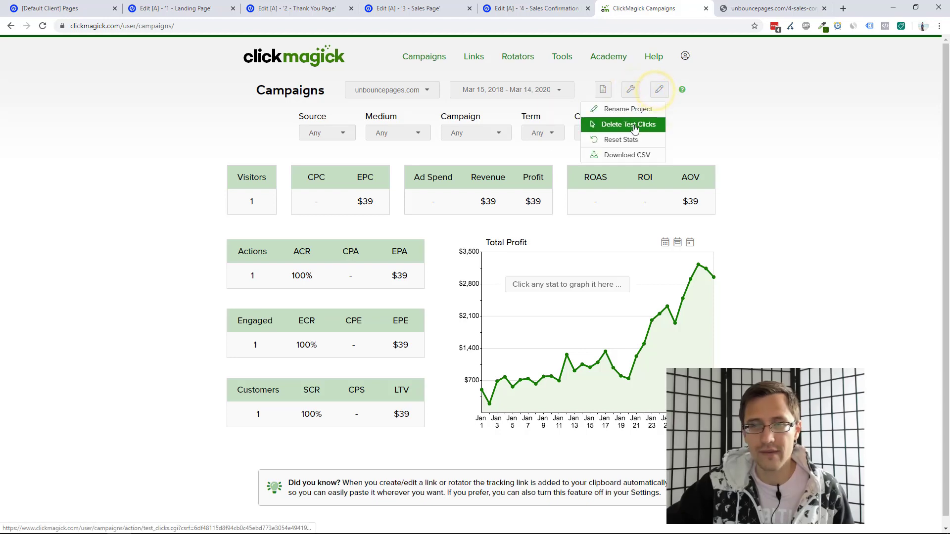
{"action": "left_click", "coordinate": [635, 126]}
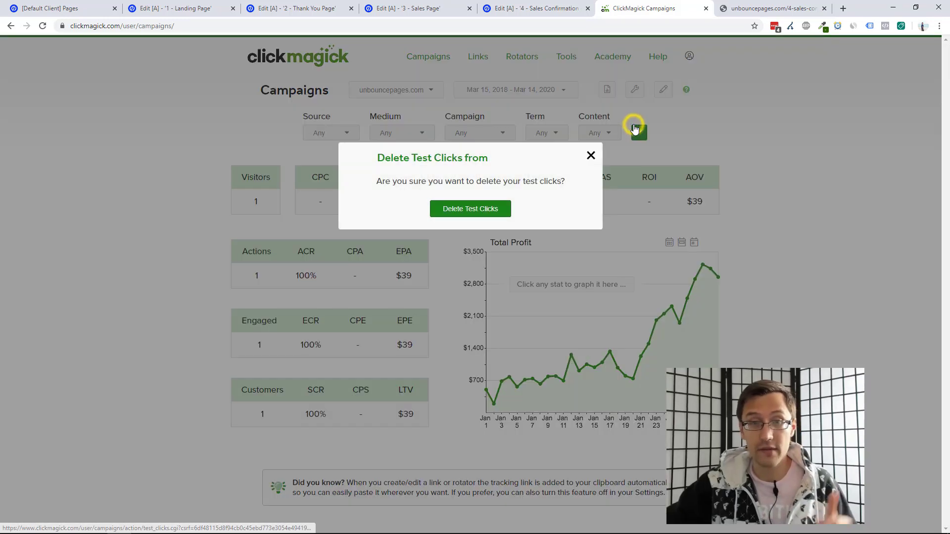
{"action": "left_click", "coordinate": [483, 206]}
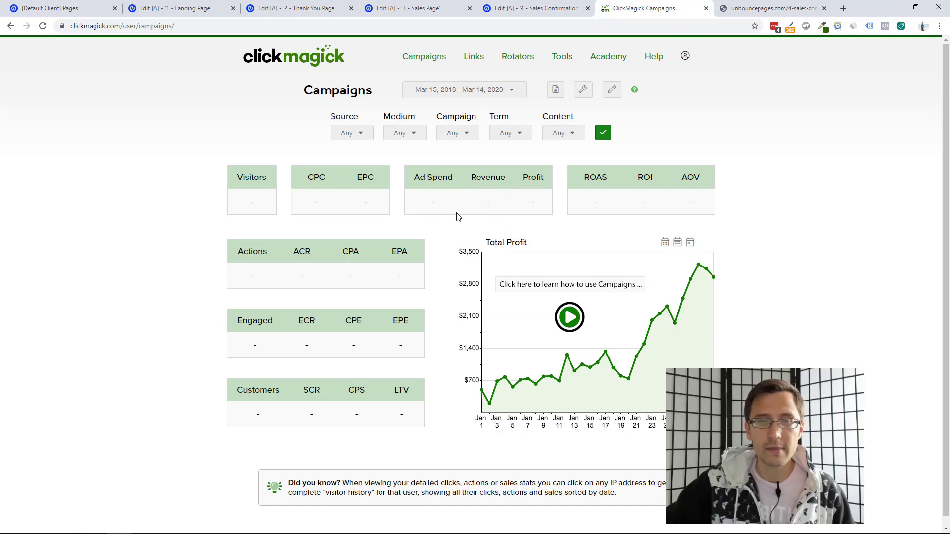